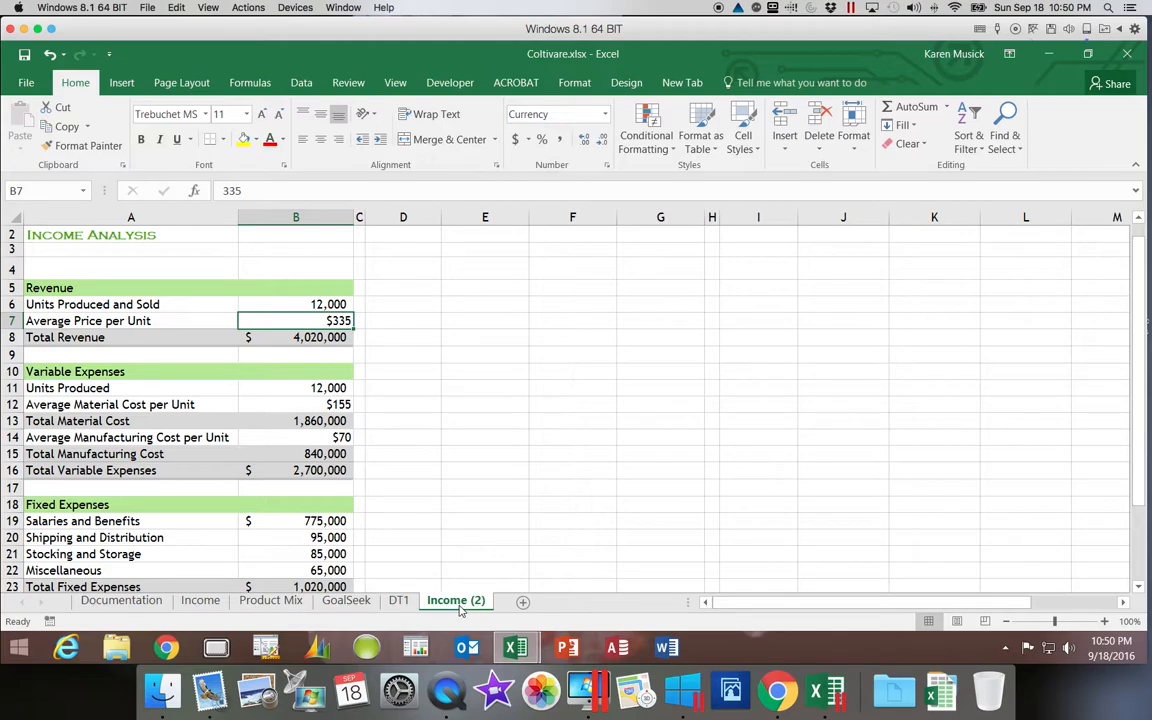
- Rename the Income (2) worksheet as DT2
double_click(457, 603)
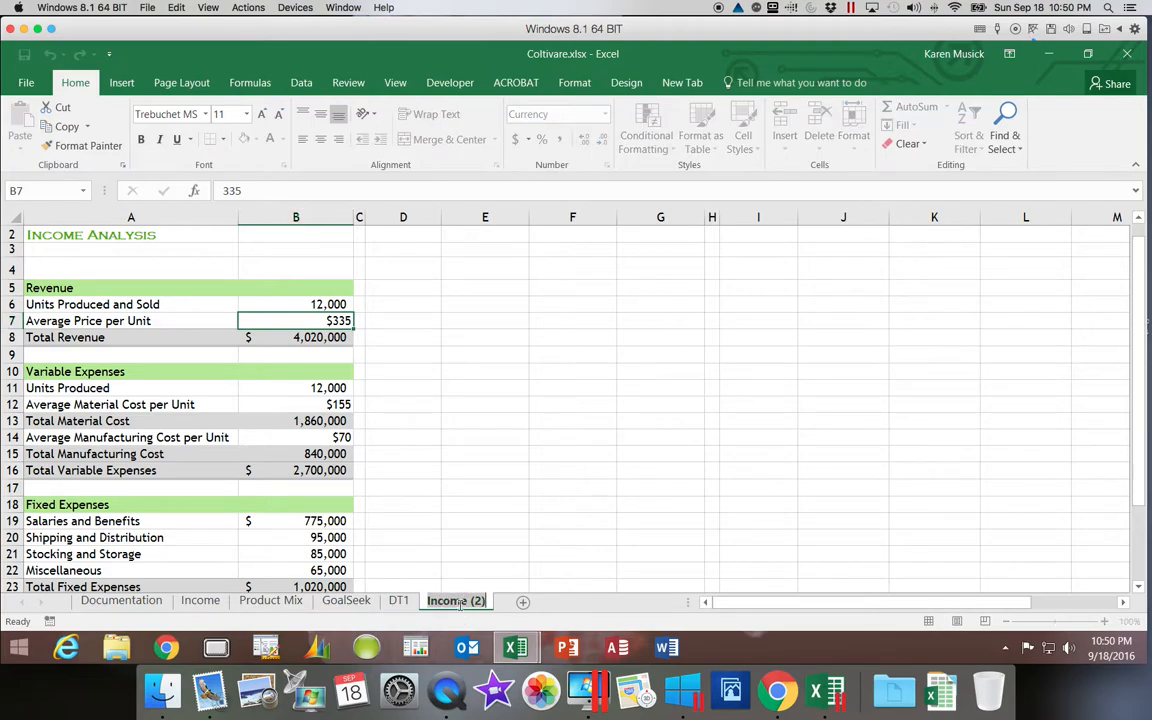
text(DT2)
key(Return)
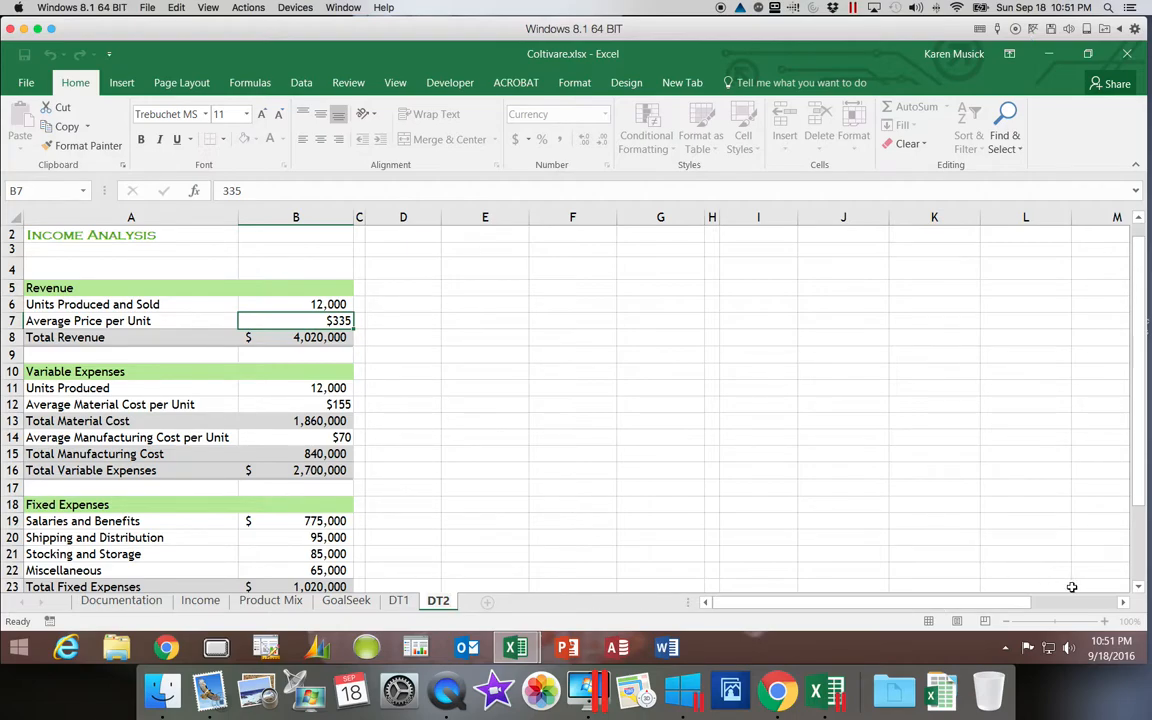
- Delete columns D through H from the DT2 worksheet
click(403, 220)
drag(403, 222, 705, 219)
right_click(670, 223)
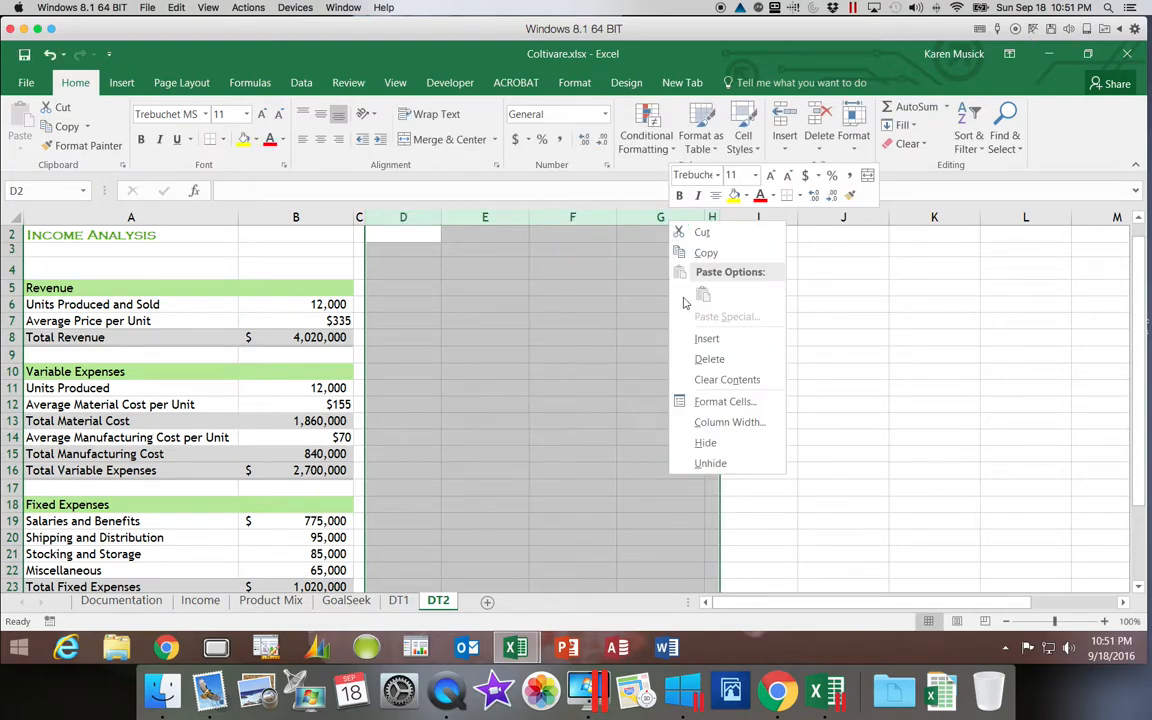
click(694, 358)
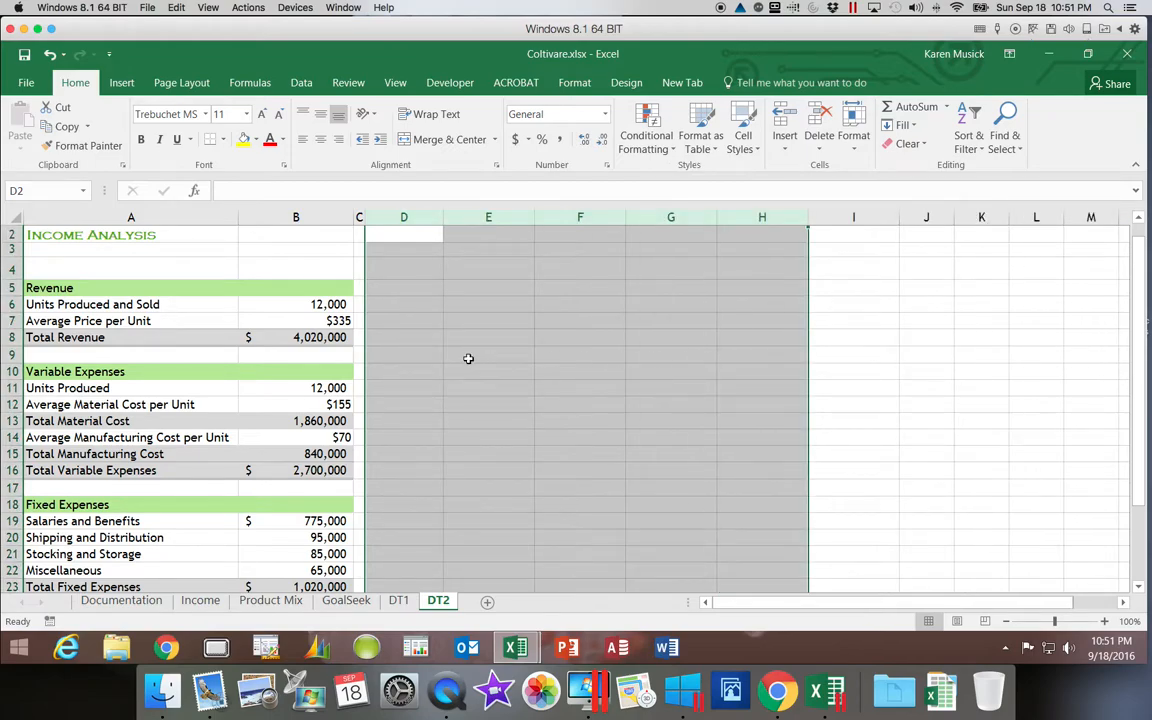
- Enter the title "Net Income Analysis" in cell D4
click(405, 269)
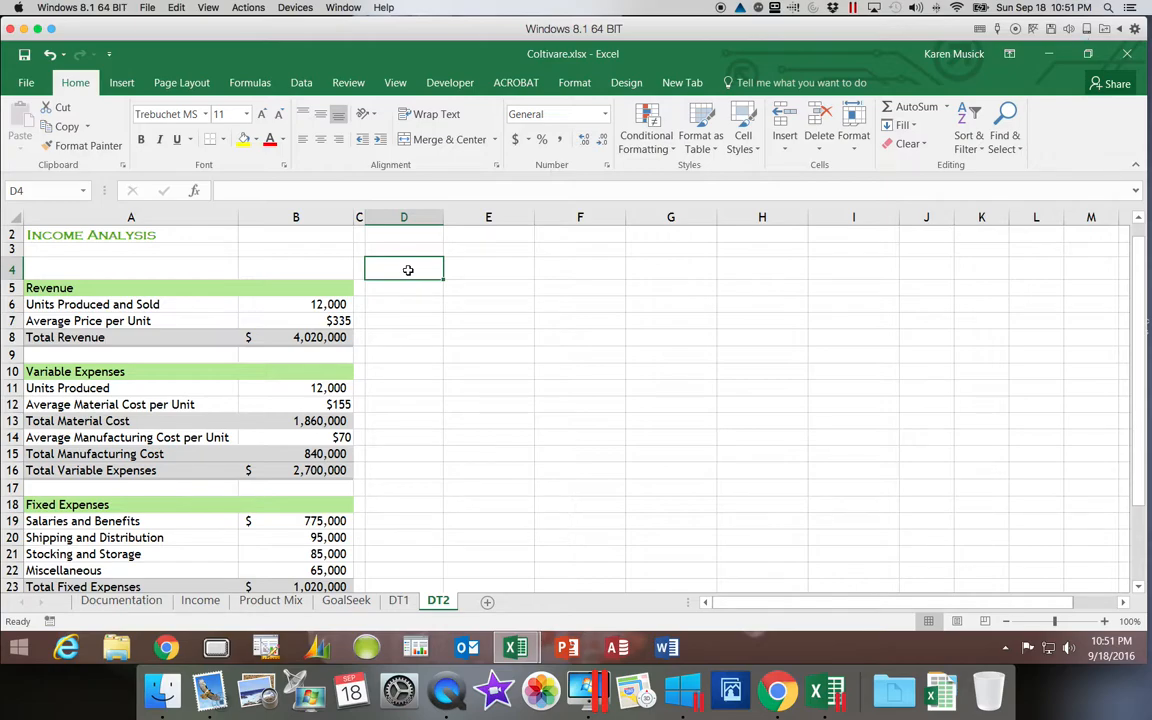
text(Net )
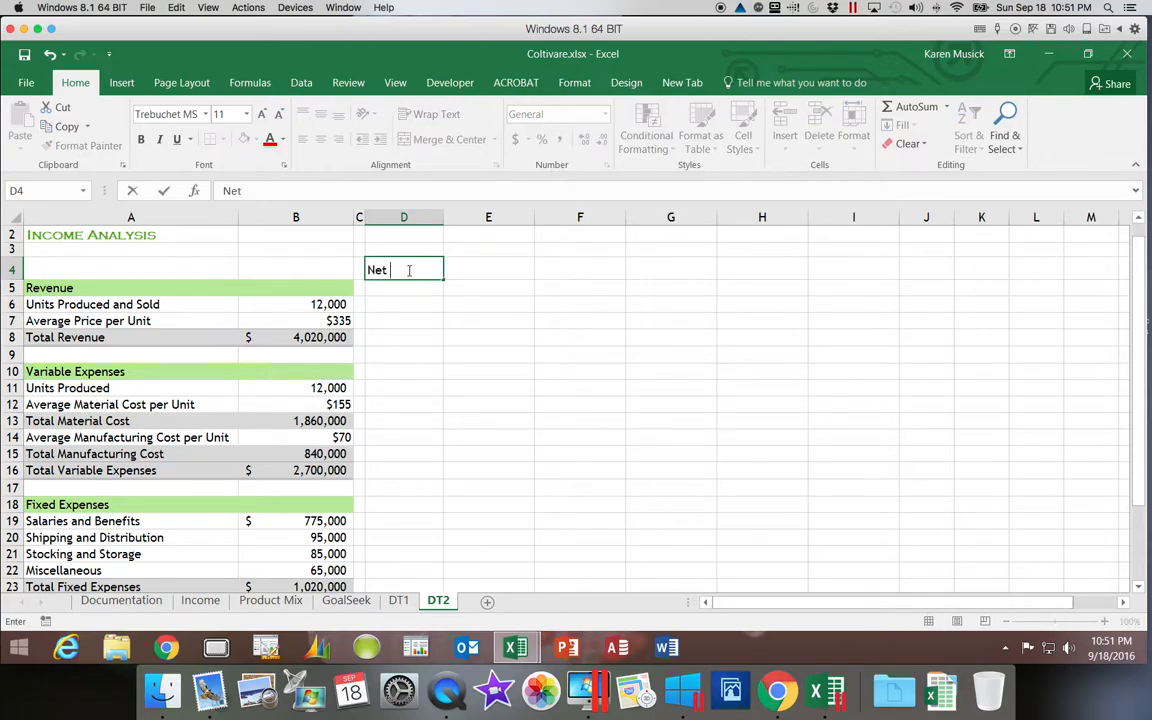
text(Income Ana)
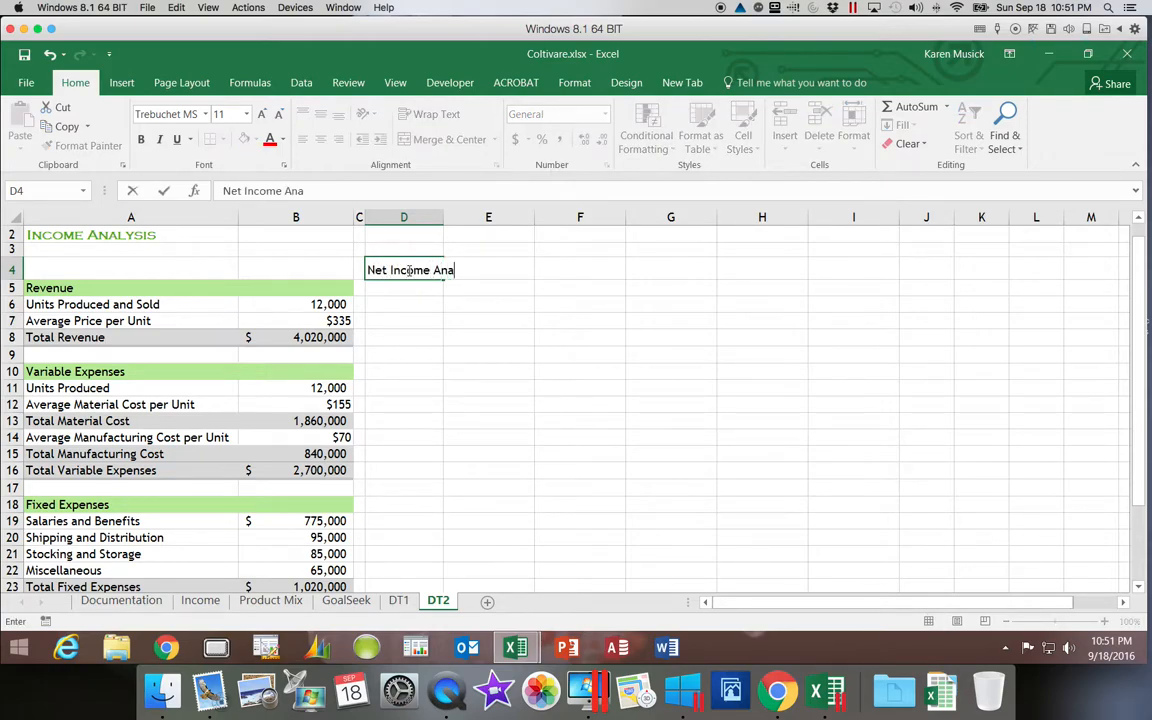
text(lysis)
key(Return)
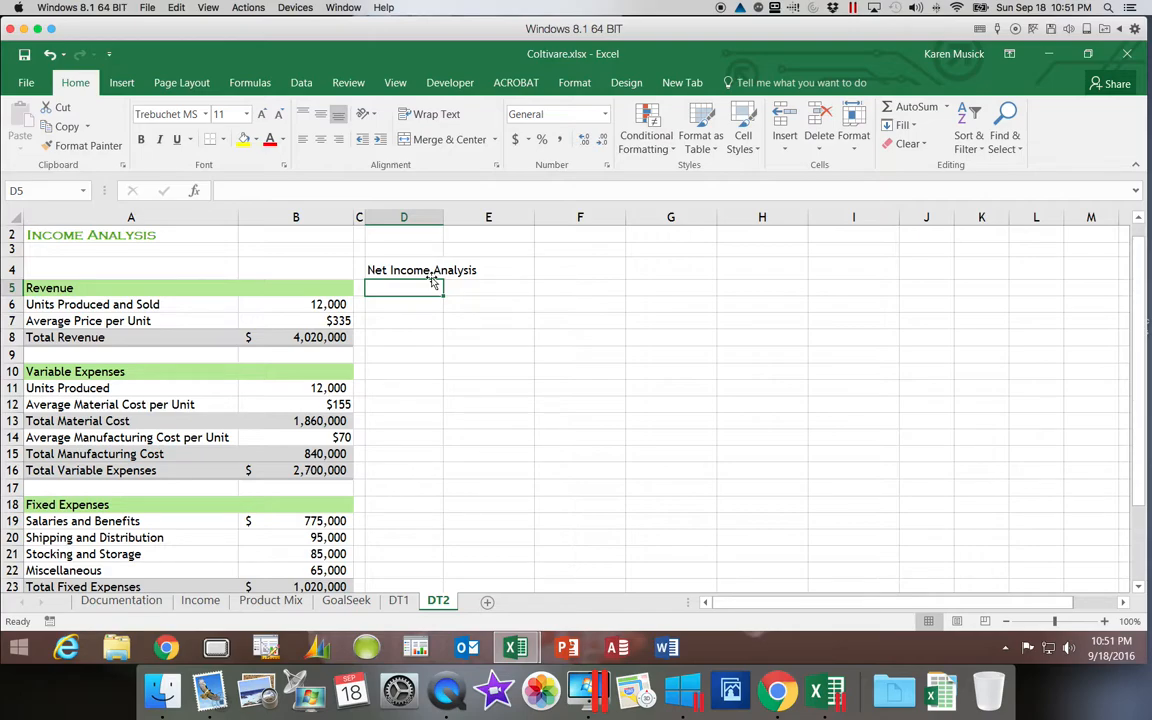
- Enter the heading "Average Price Per Unit" in cell D5, below the Net Income Analysis title
scroll(420, 286, right, 2)
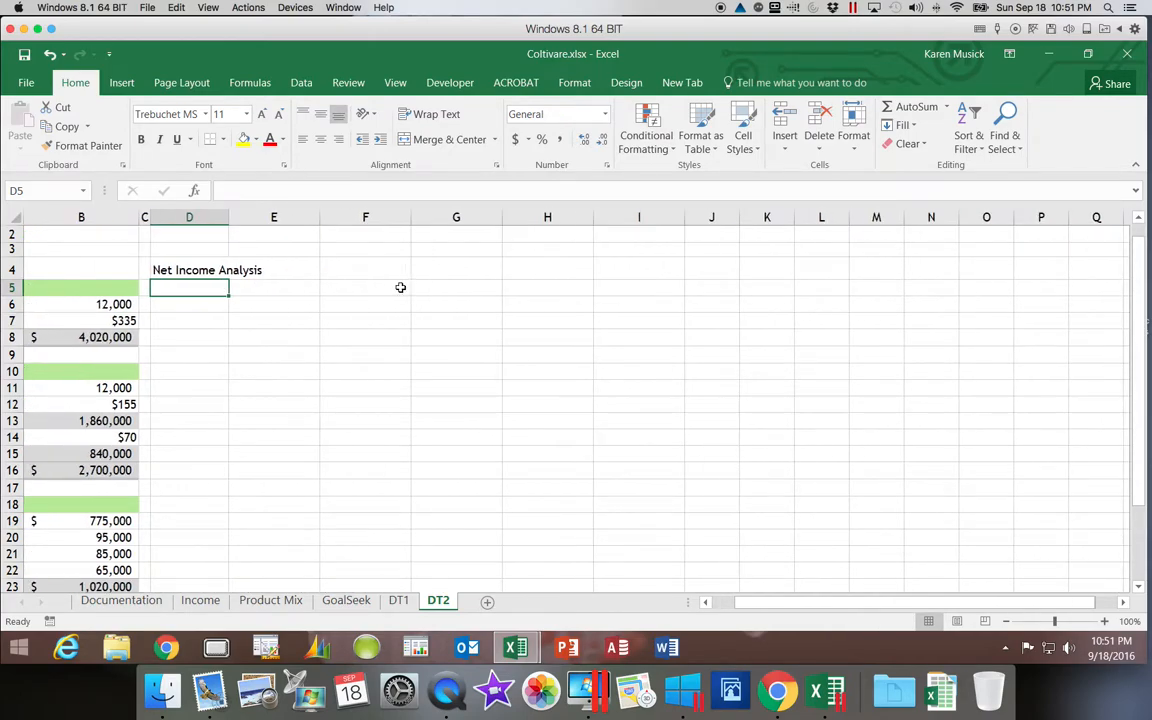
click(300, 287)
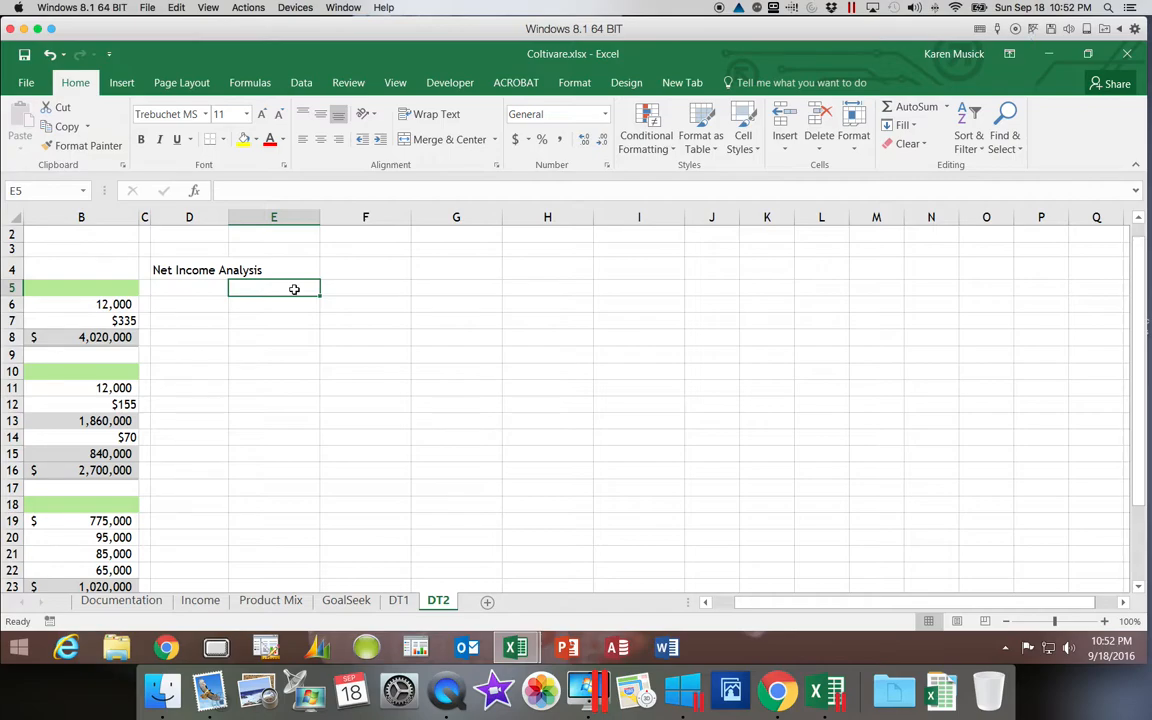
click(211, 285)
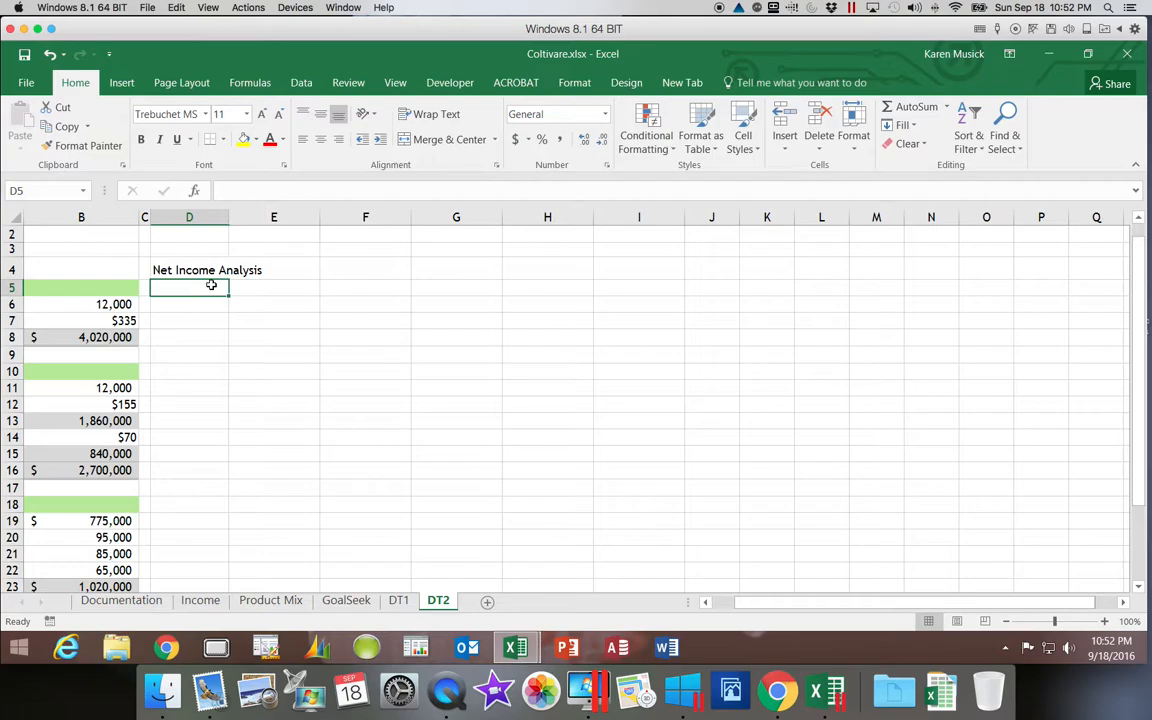
text(Average)
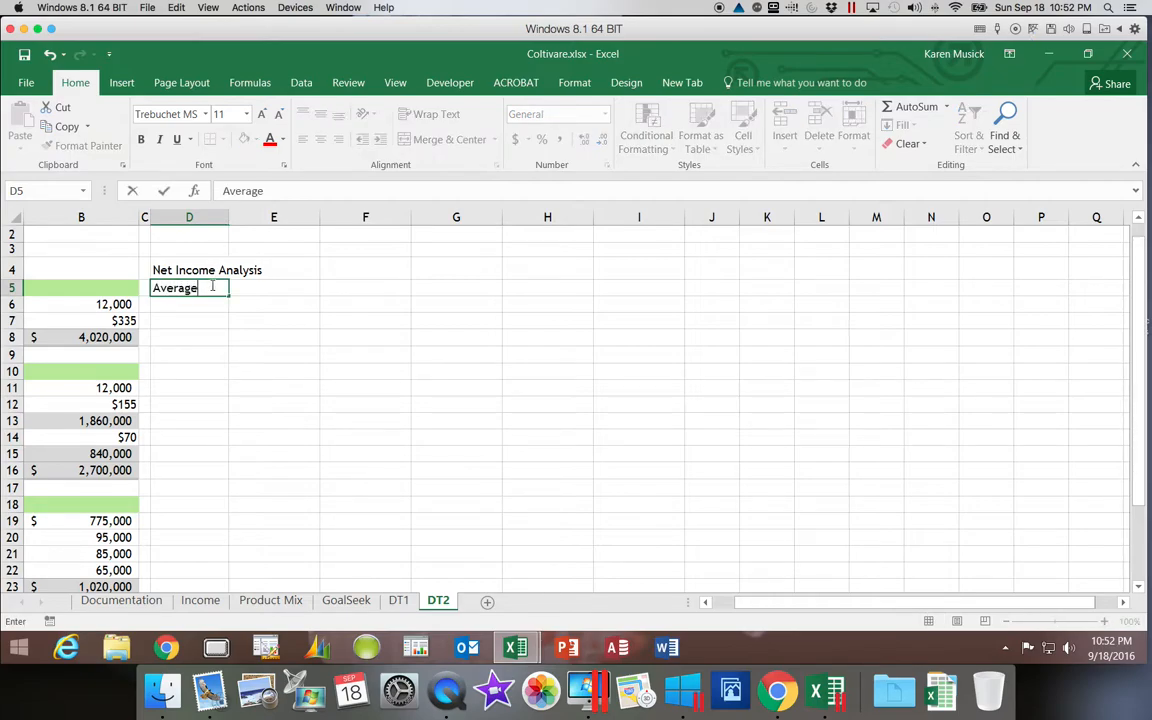
text( Price Per Unit)
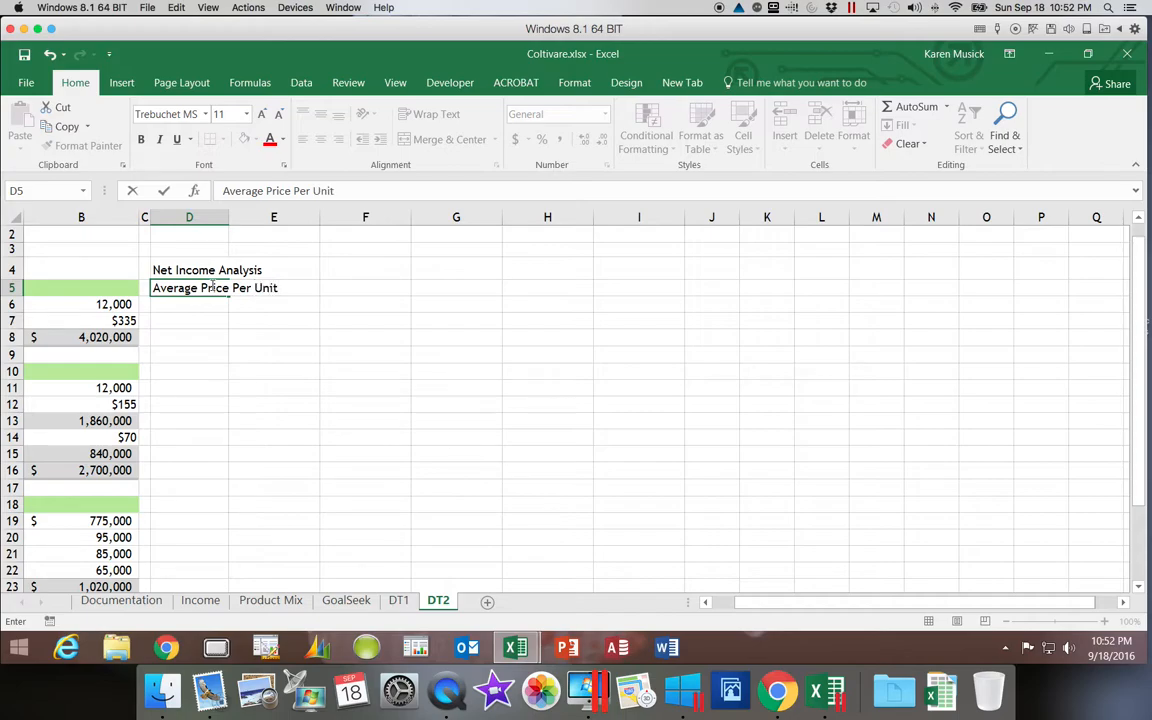
key(Return)
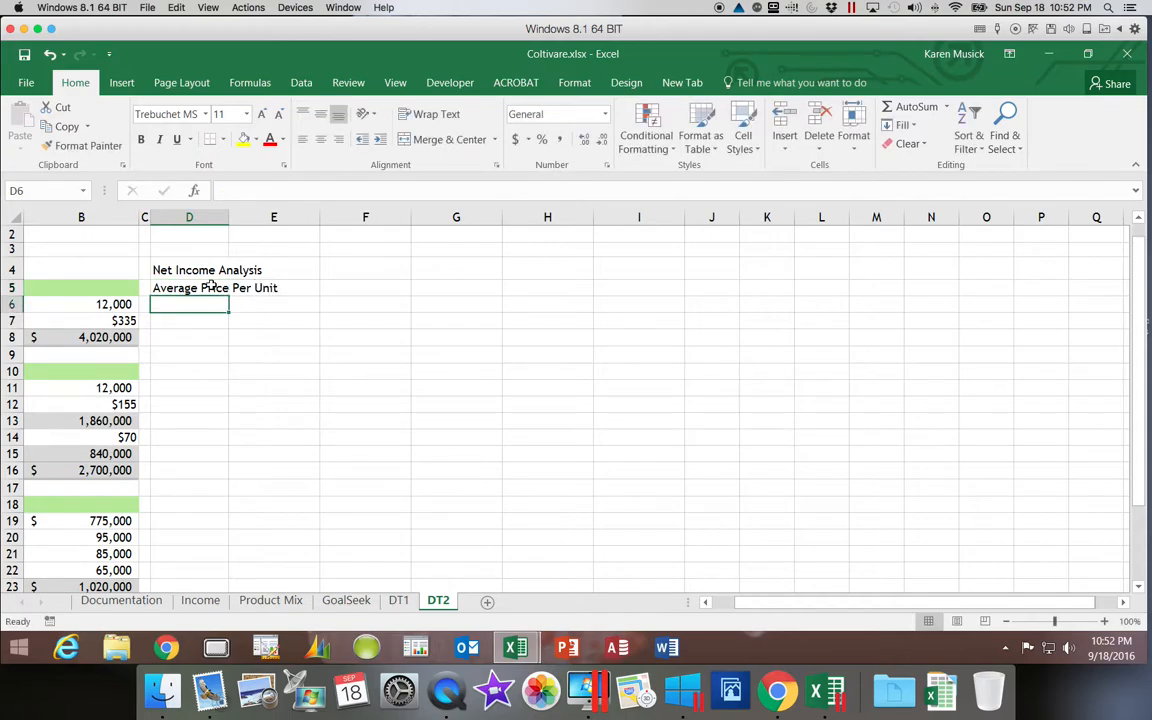
- Fill cells E6:I6 with a series of unit prices from 300 to 400 in increments of 25
scroll(291, 288, left, 3)
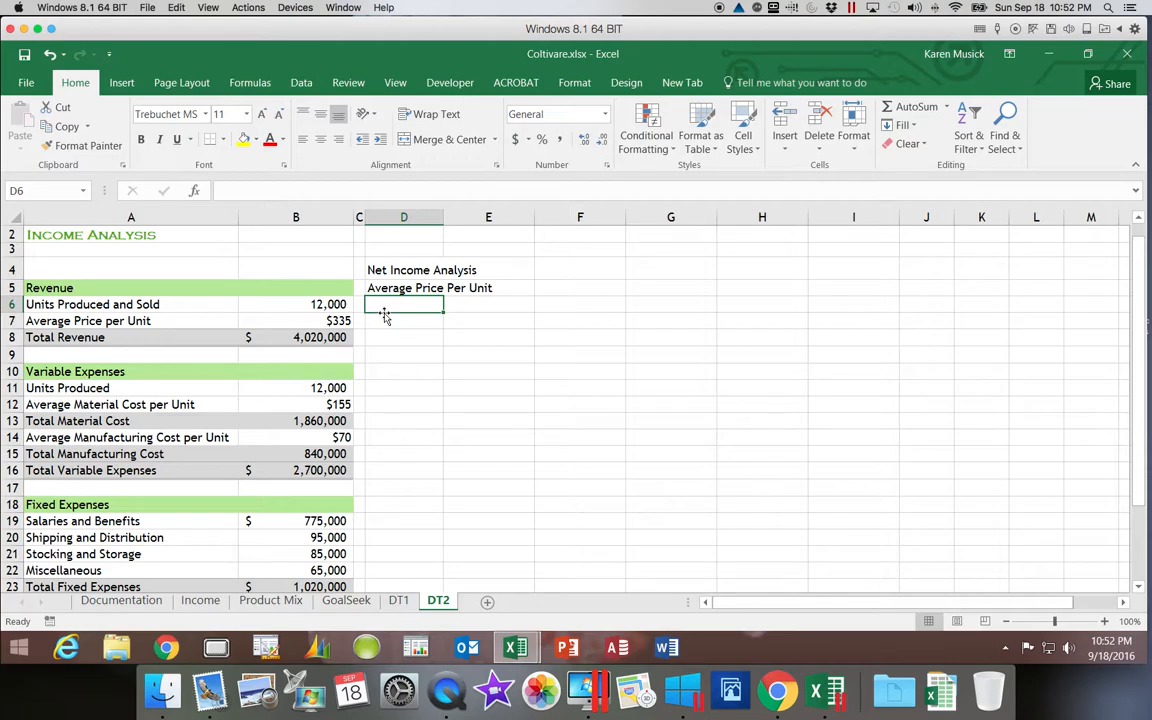
click(489, 303)
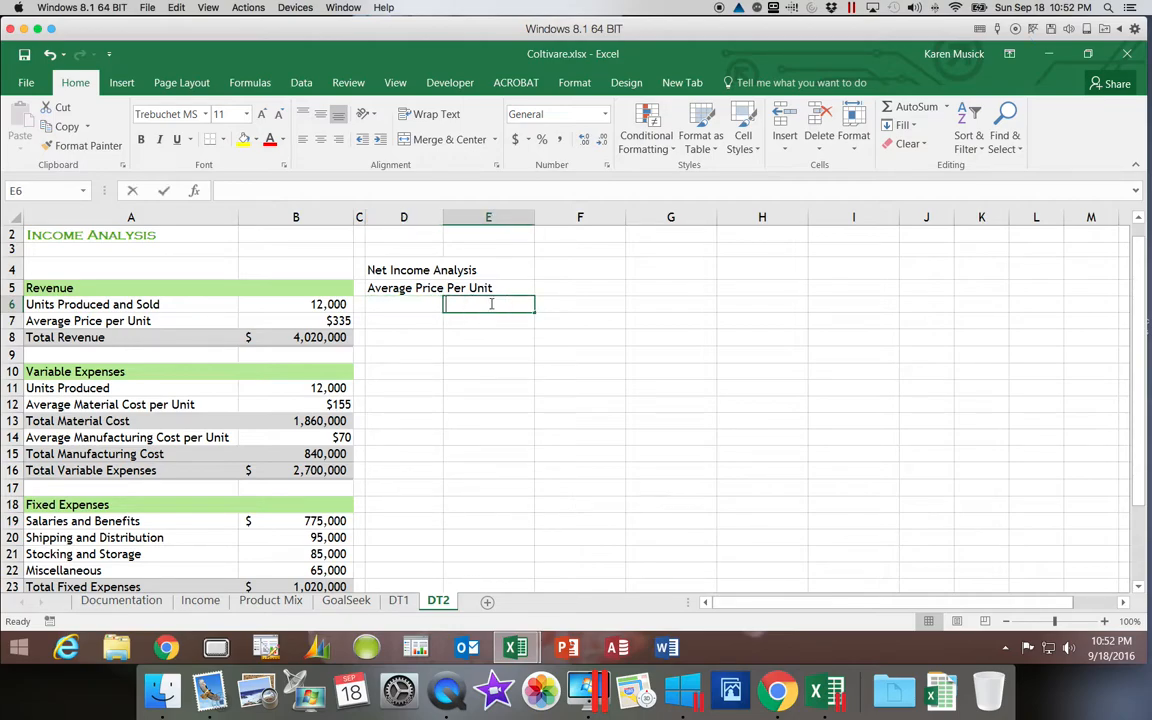
text(300)
key(Tab)
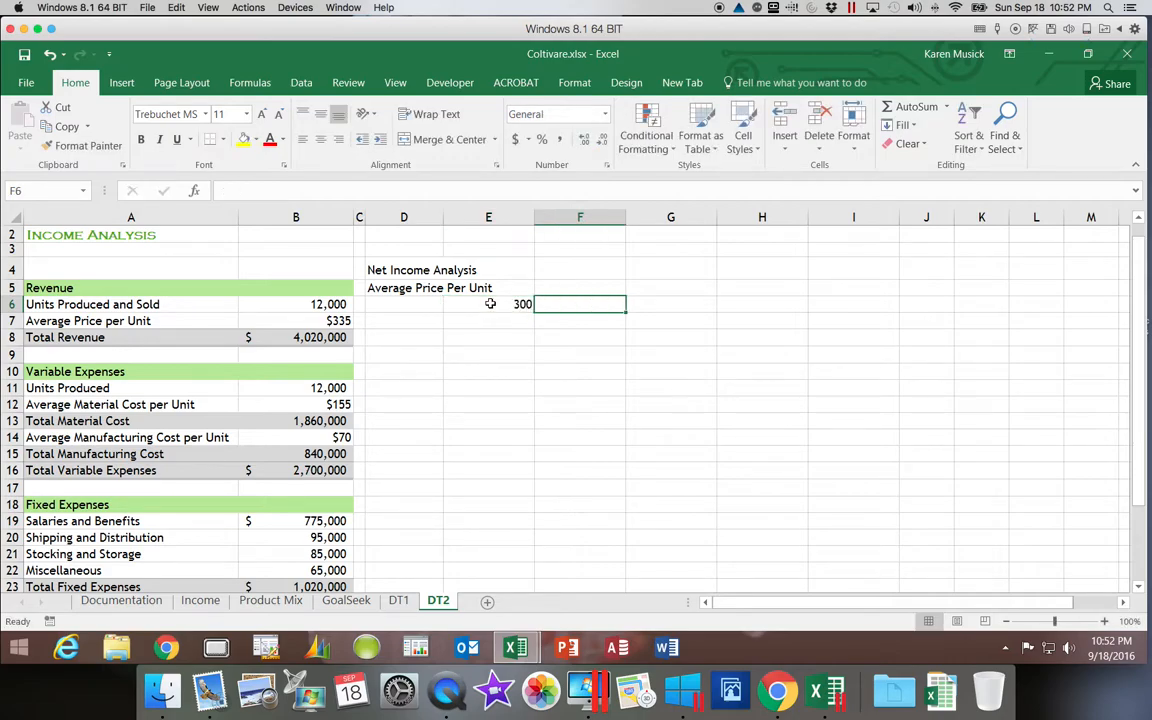
text(325)
key(Tab)
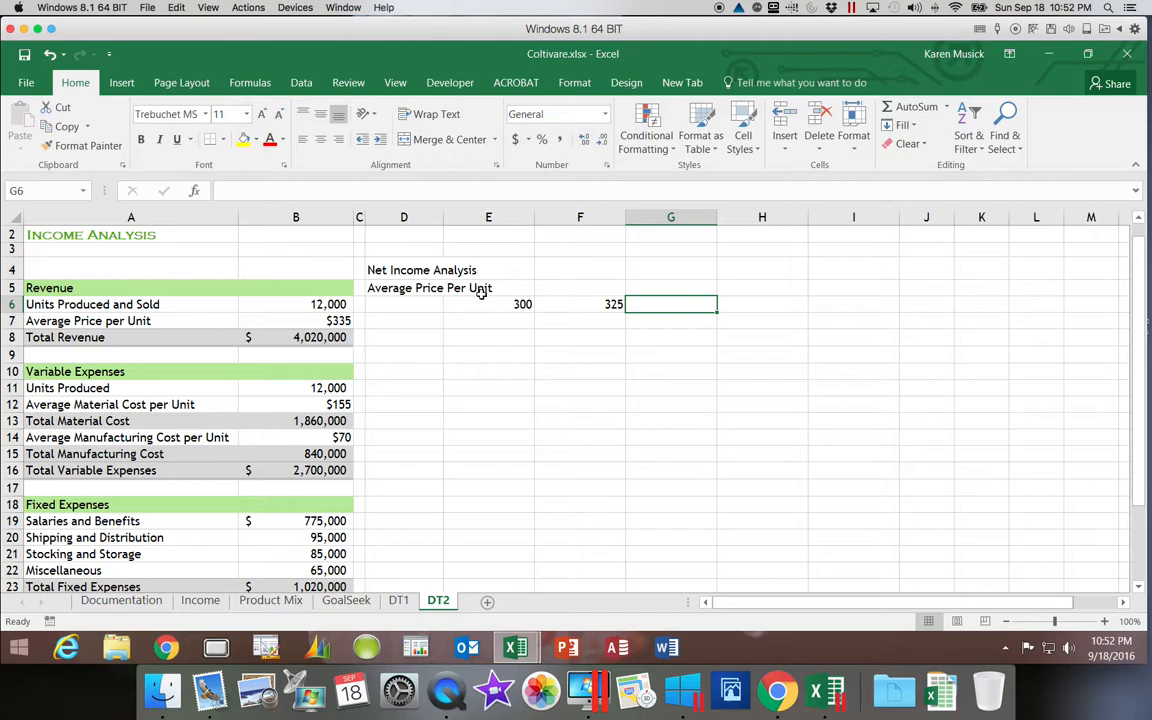
drag(478, 312, 578, 310)
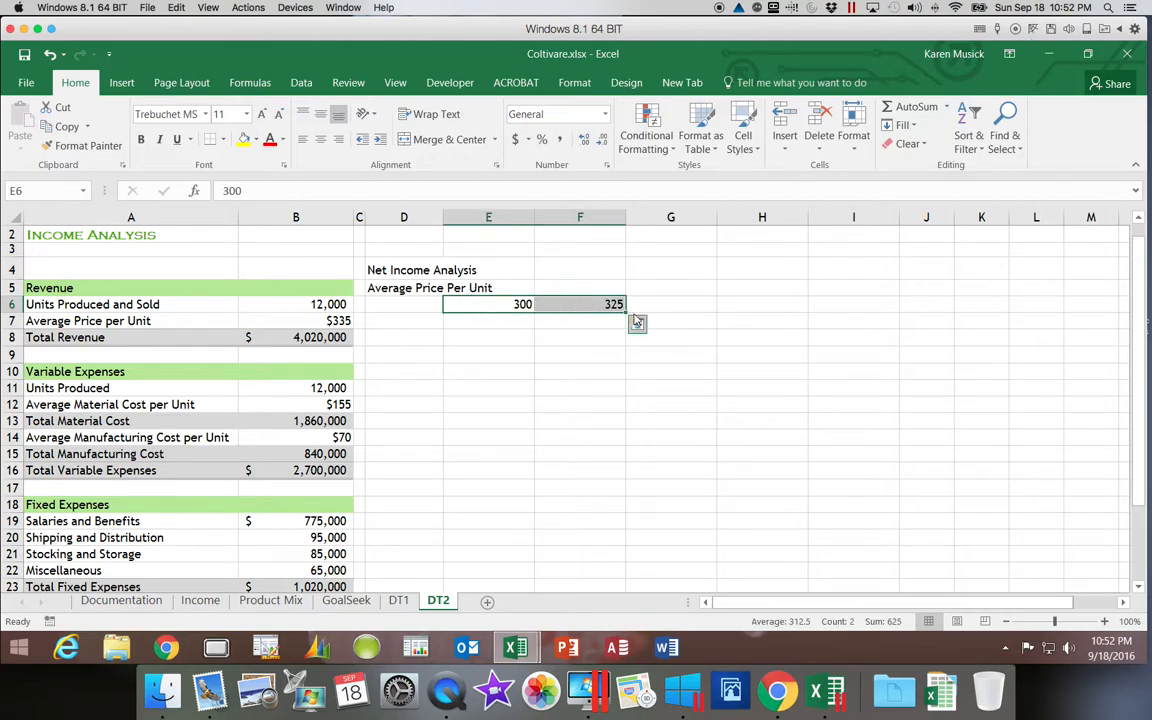
drag(628, 313, 869, 314)
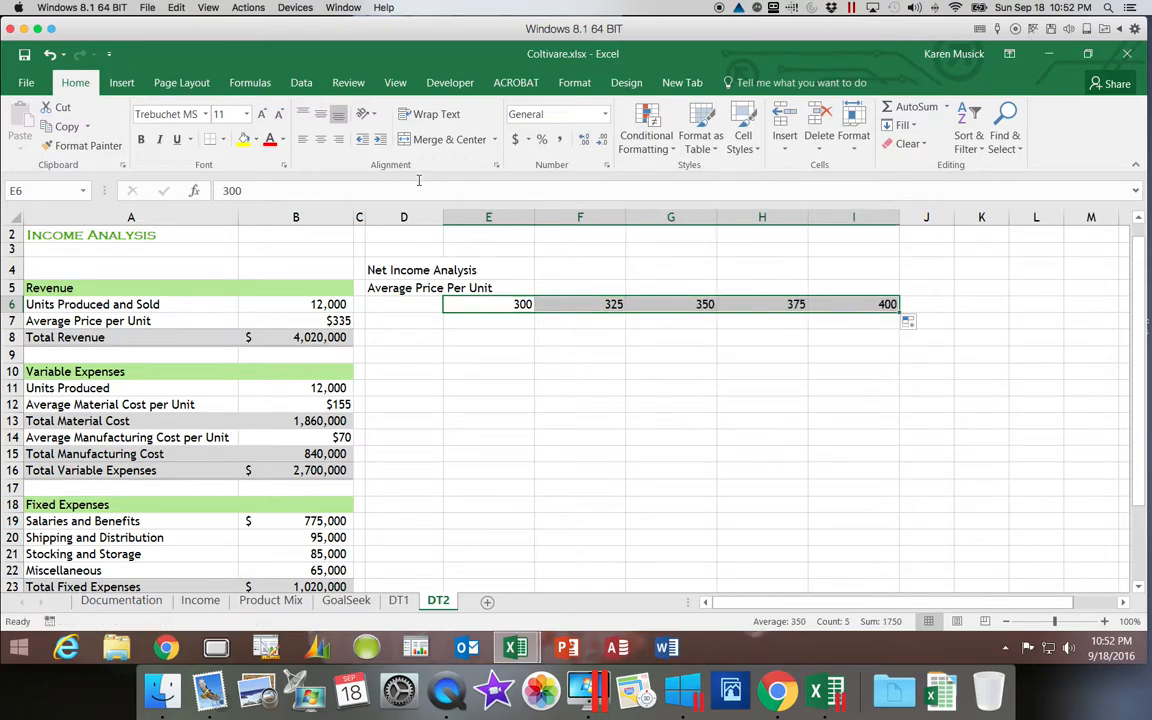
- Format the unit prices in E6:I6 as accounting dollar amounts with no decimal places
click(516, 142)
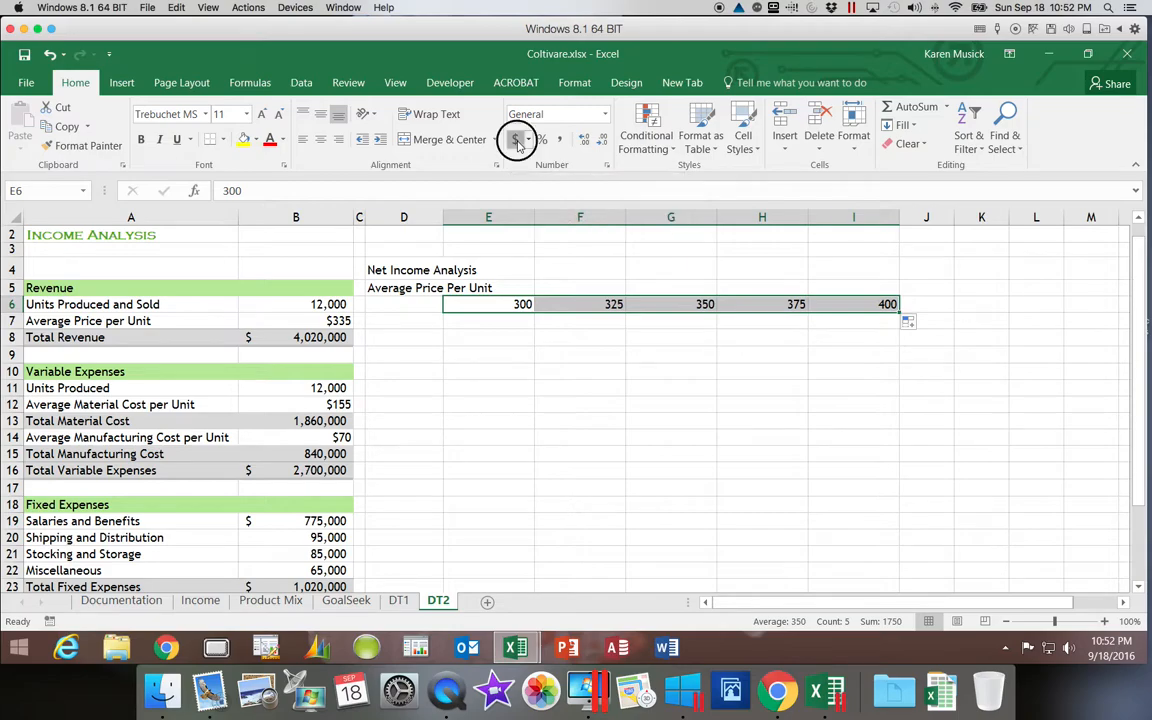
click(601, 141)
click(601, 141)
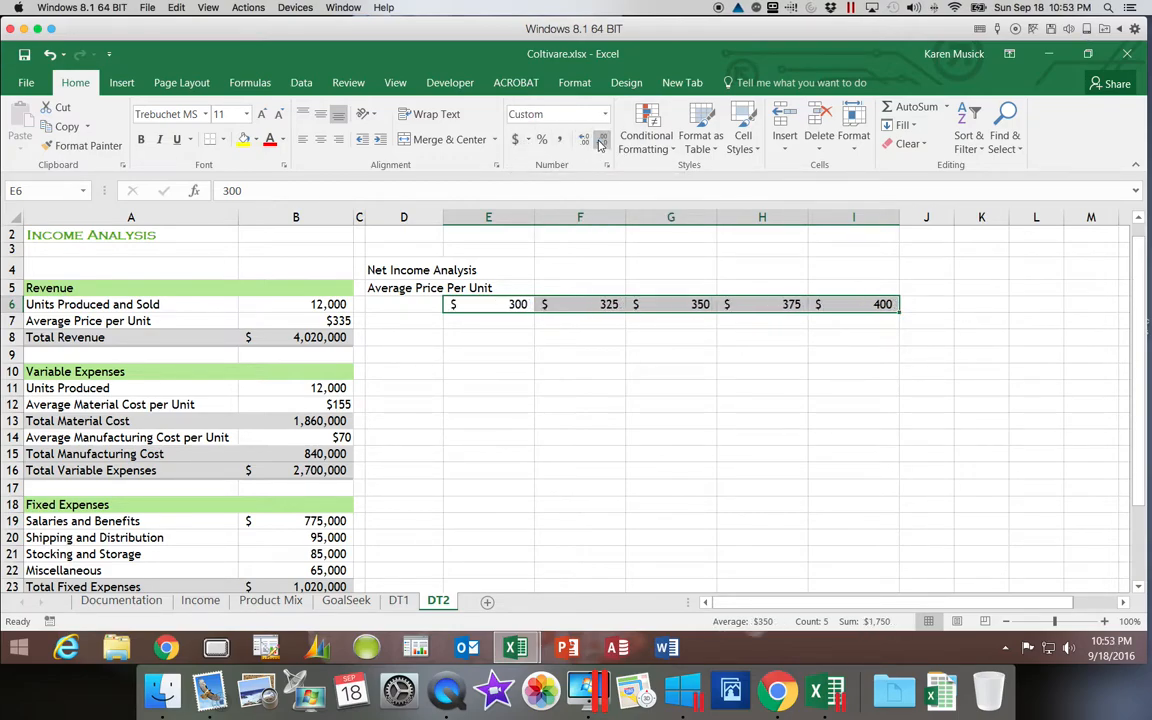
- Merge and center the Net Income Analysis title across D4:I4 and apply the Heading 3 cell style
click(411, 270)
drag(411, 270, 836, 274)
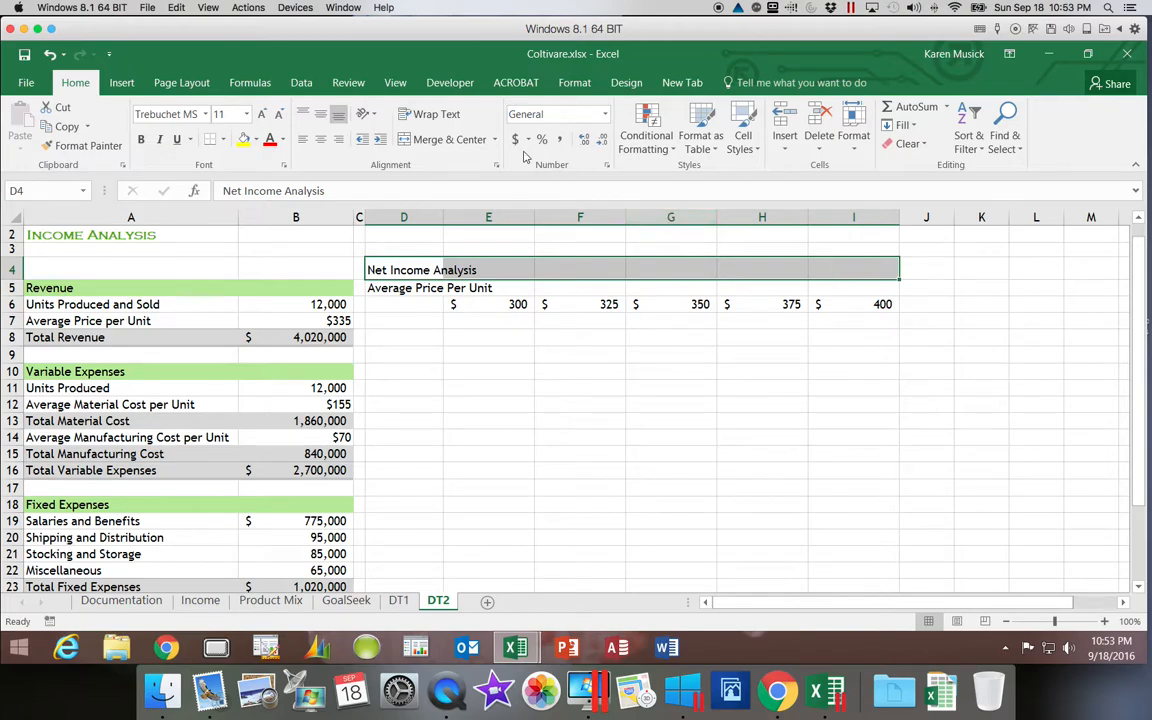
click(449, 140)
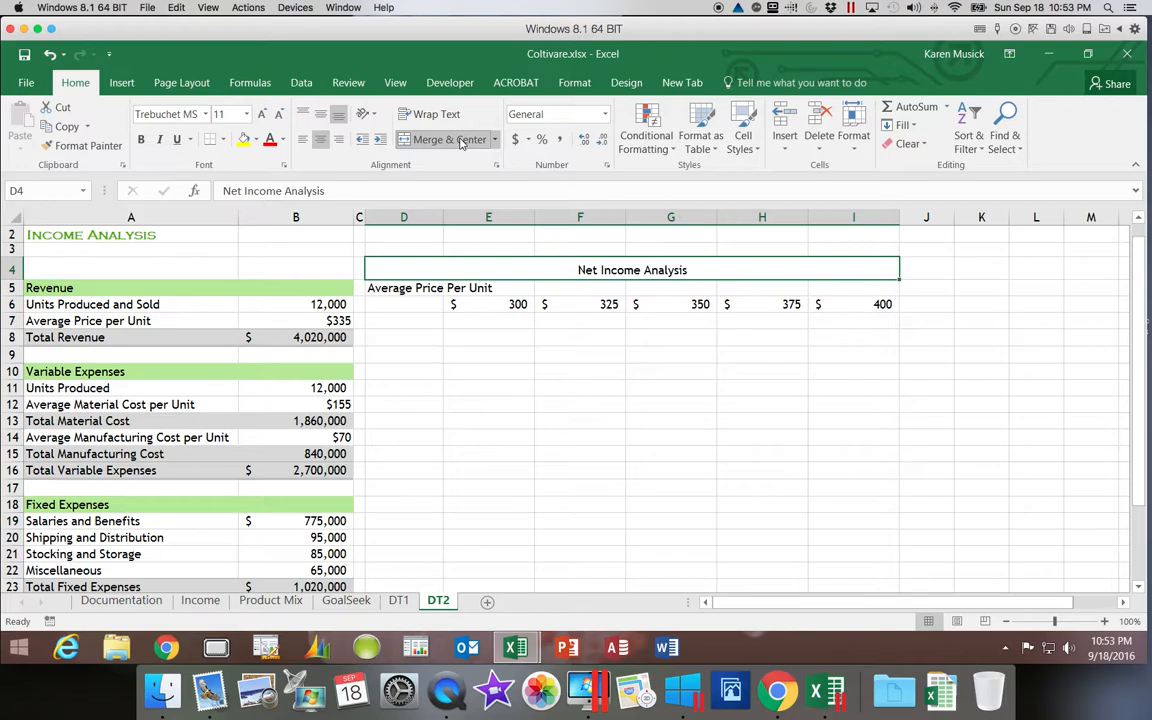
click(745, 145)
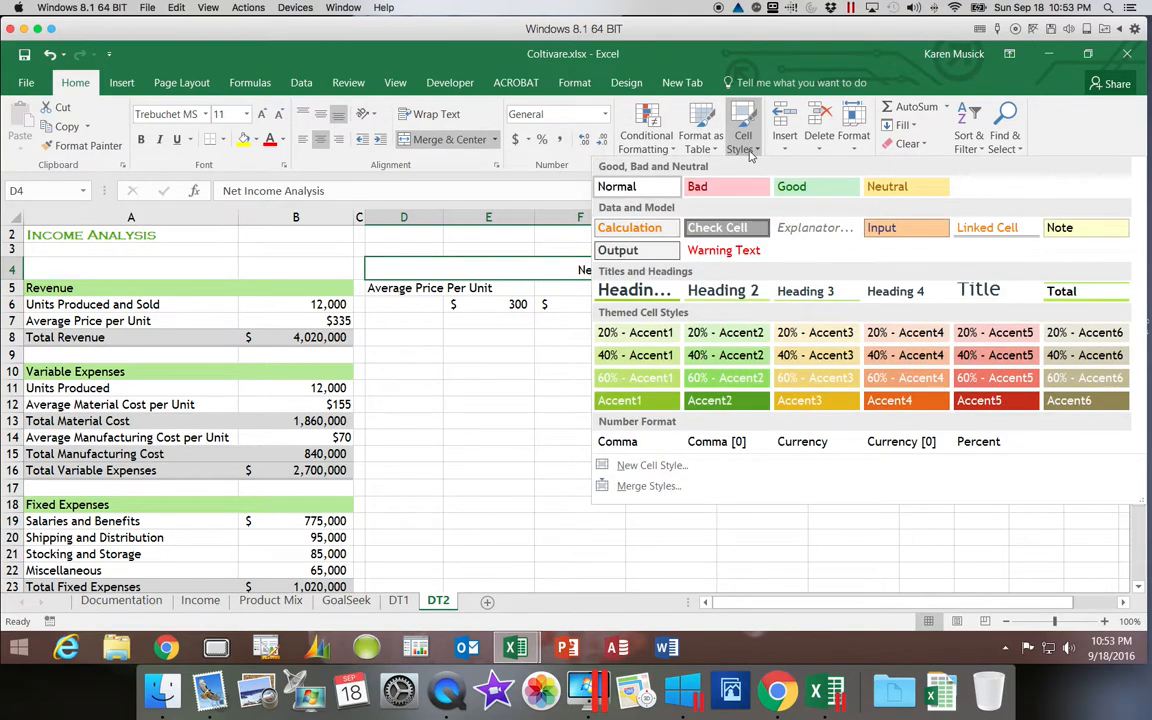
click(816, 290)
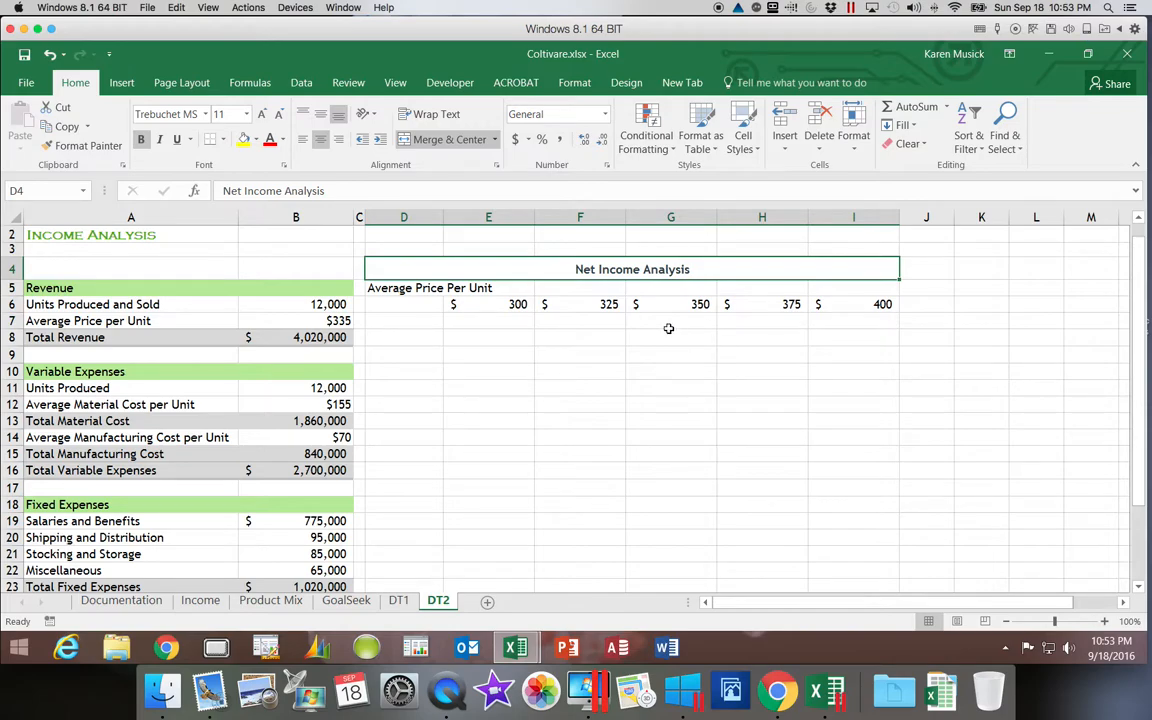
- Merge and center the Average Price Per Unit heading across D5:I5 and apply the Accent2 cell style
click(425, 290)
drag(425, 290, 838, 291)
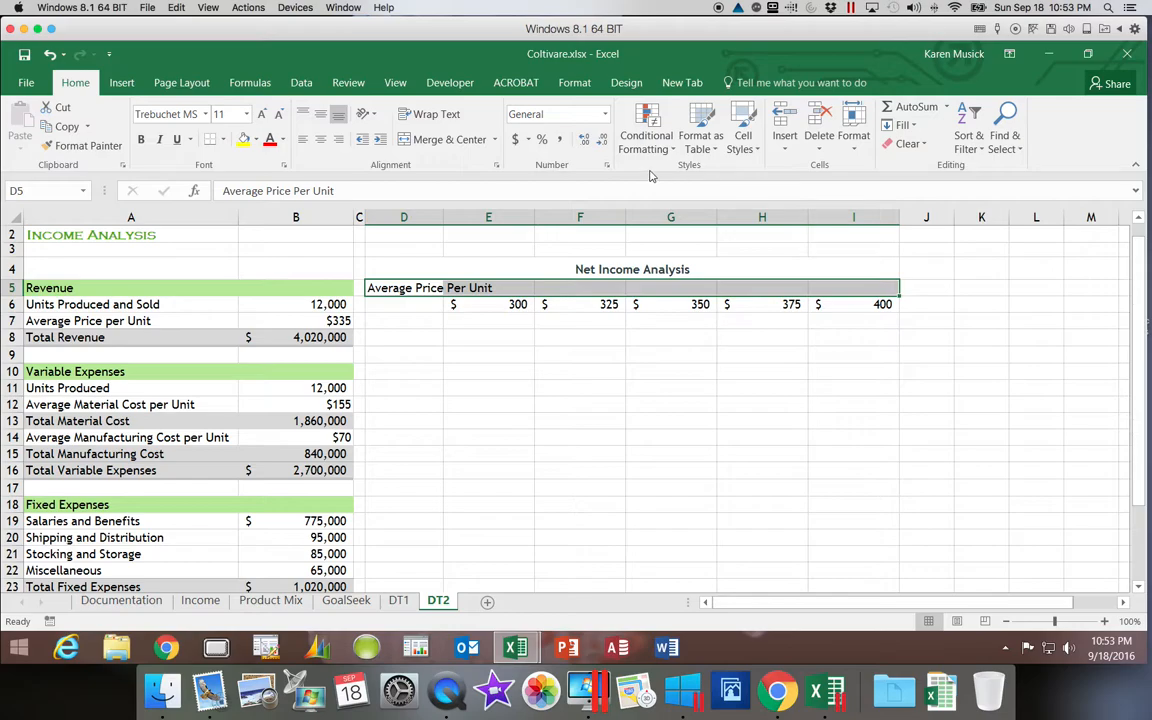
click(477, 143)
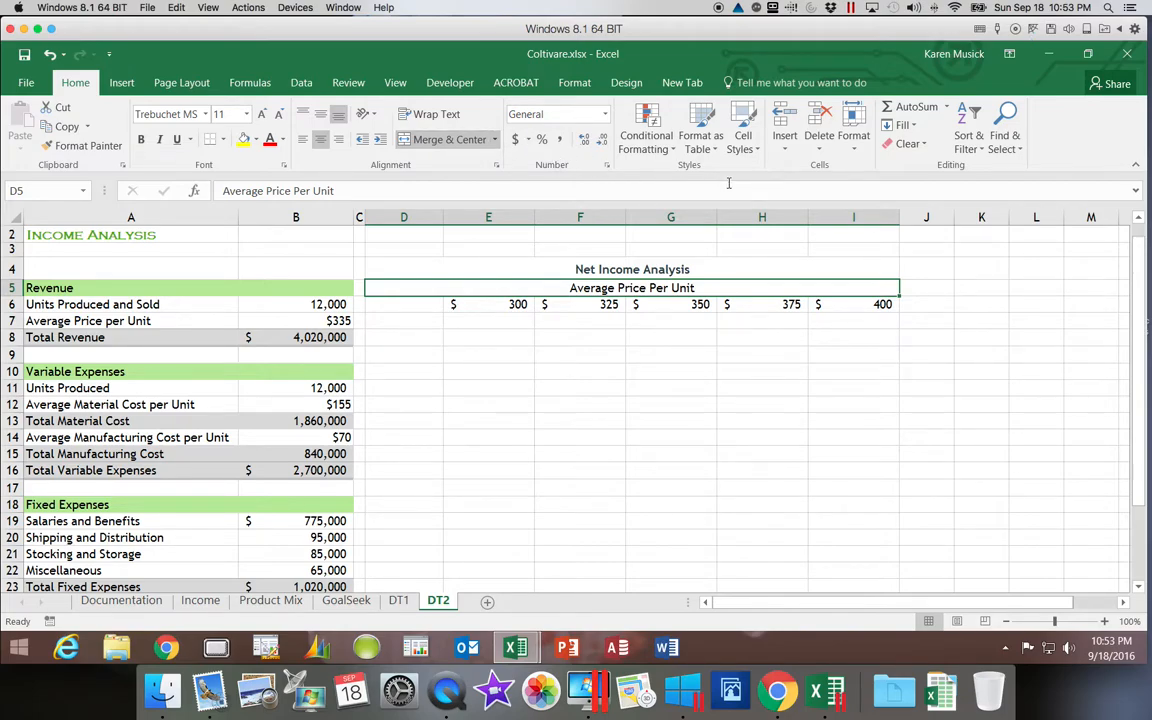
click(743, 138)
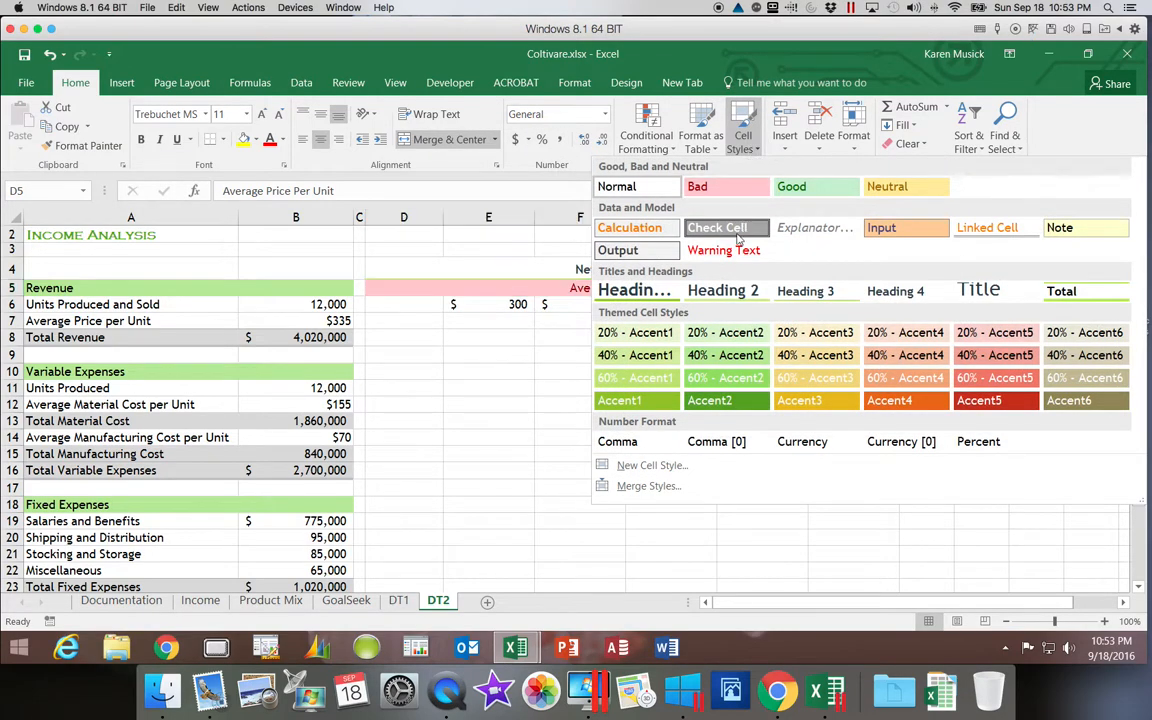
click(737, 400)
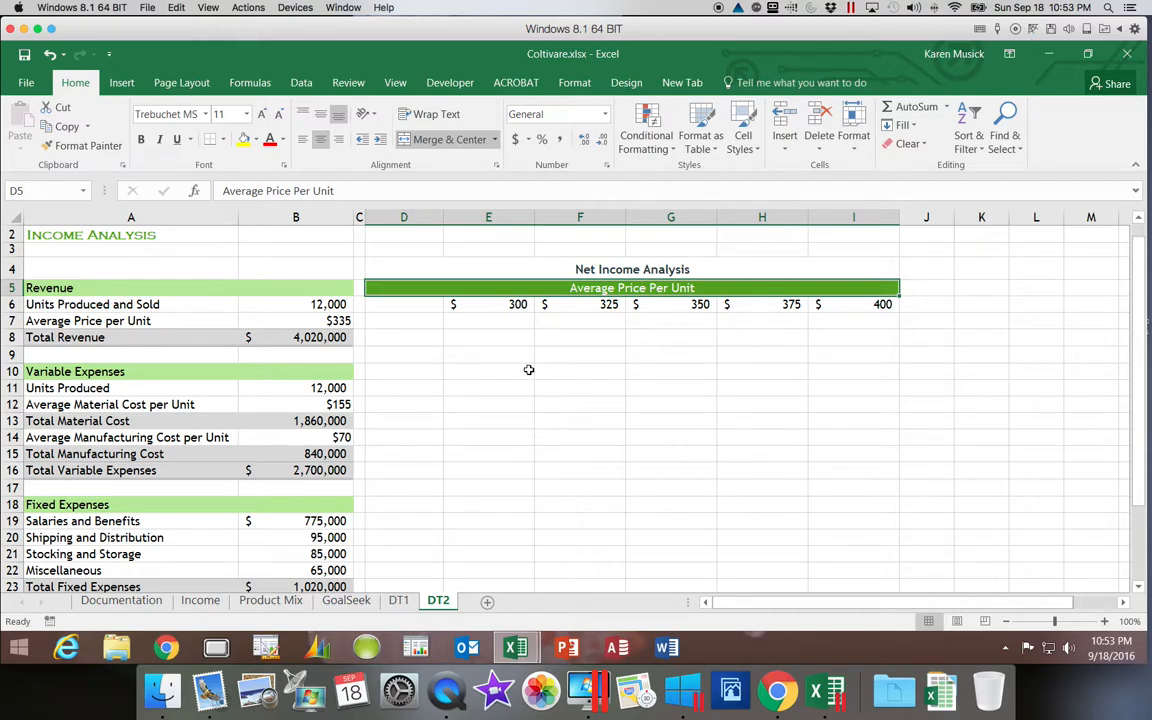
- Fill cells D7:D15 with a series of unit quantities from 2000 to 18000 in increments of 2000
click(430, 326)
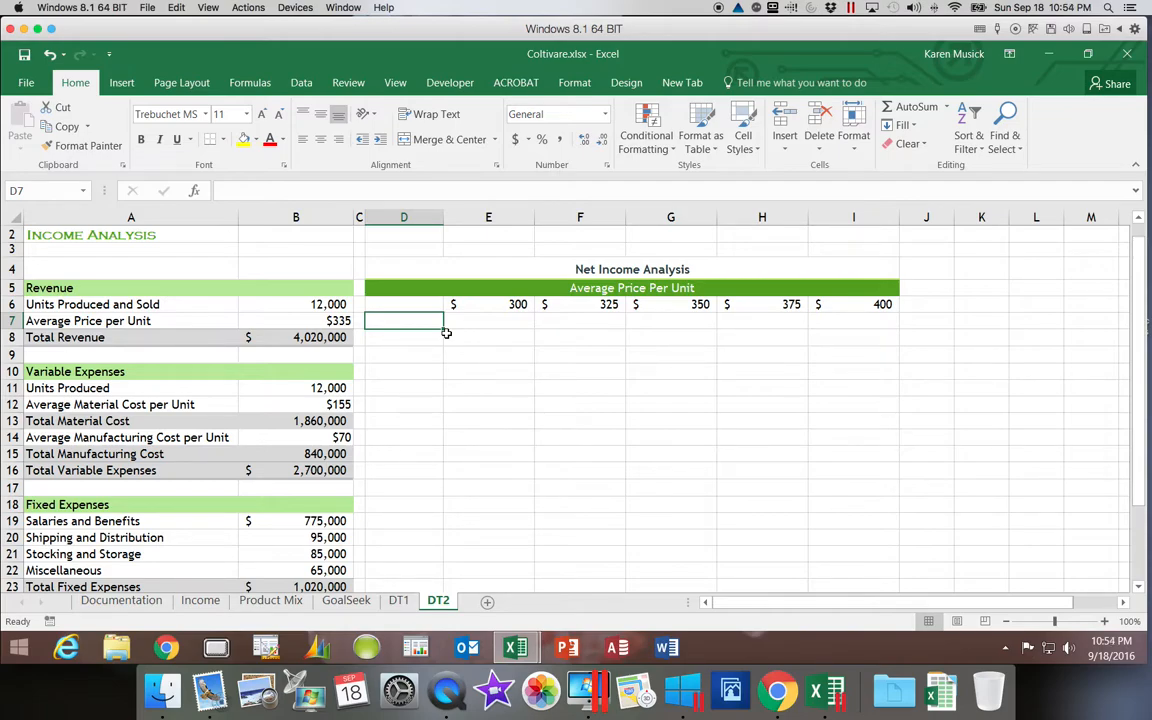
text(2000)
key(Return)
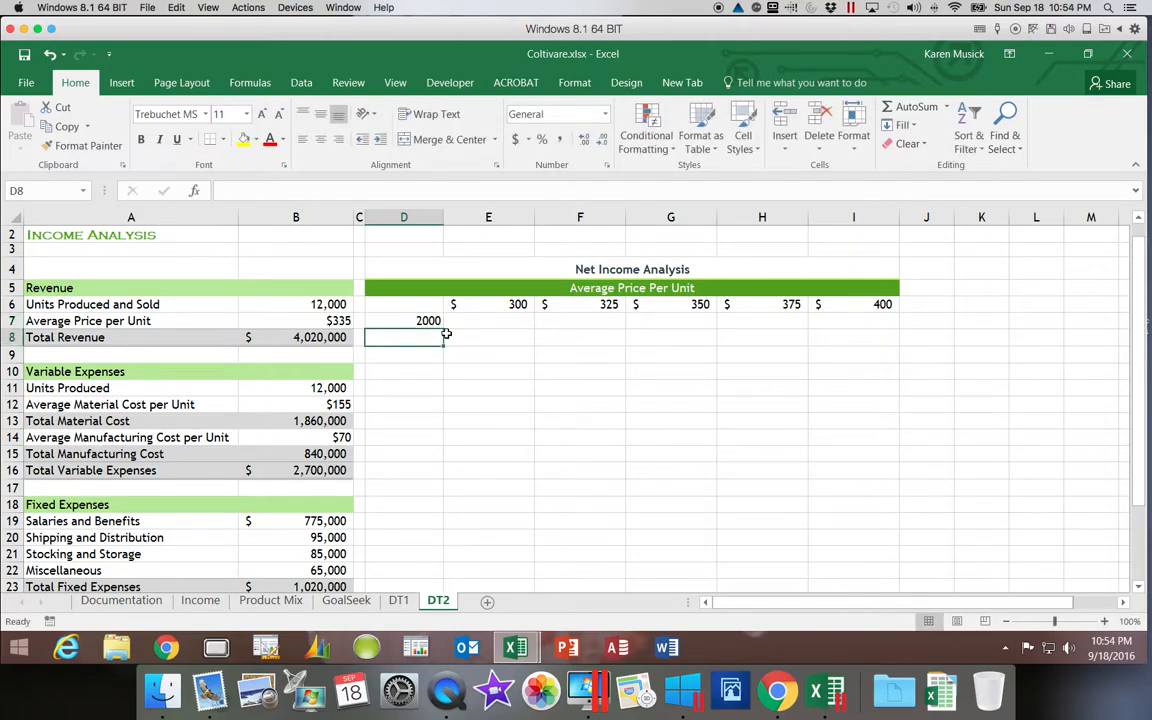
text(400)
key(Return)
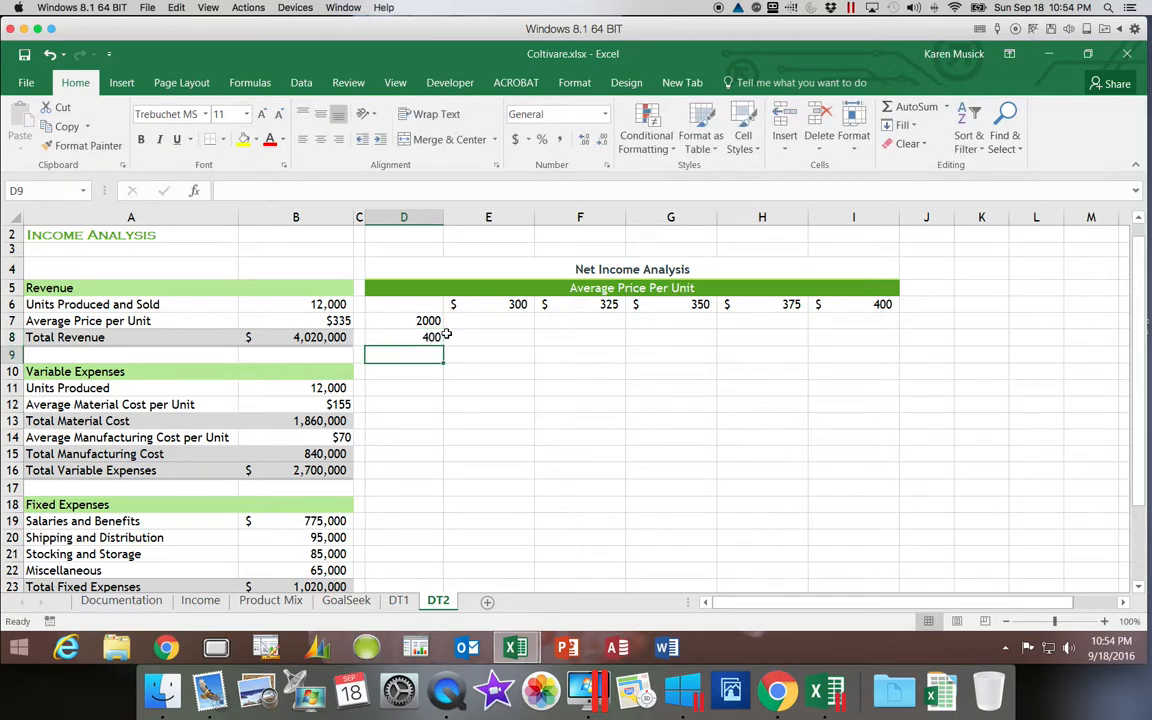
click(446, 335)
text(4000)
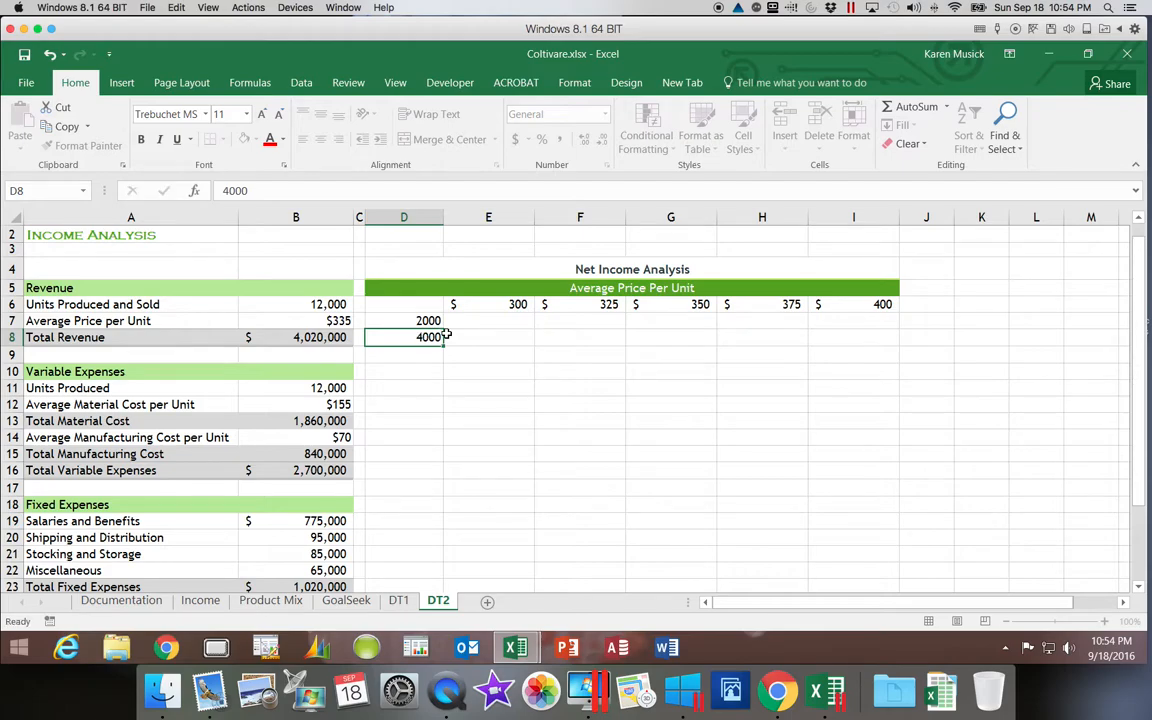
key(Return)
scroll(446, 335, right, 3)
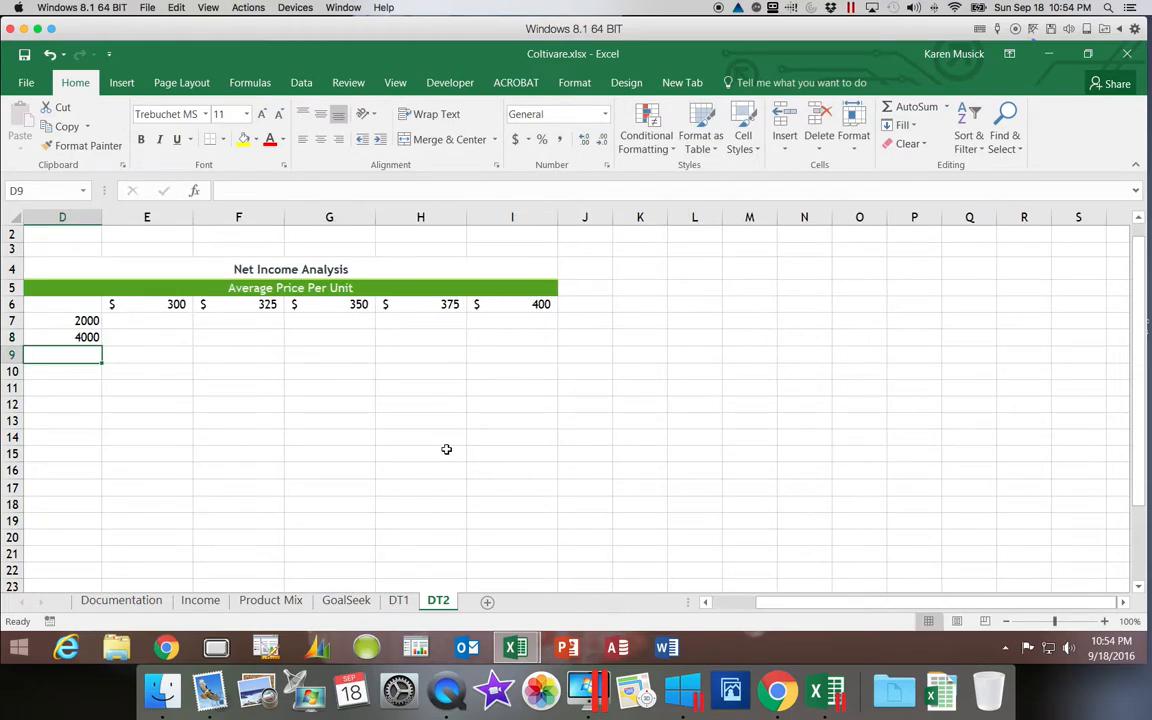
click(706, 603)
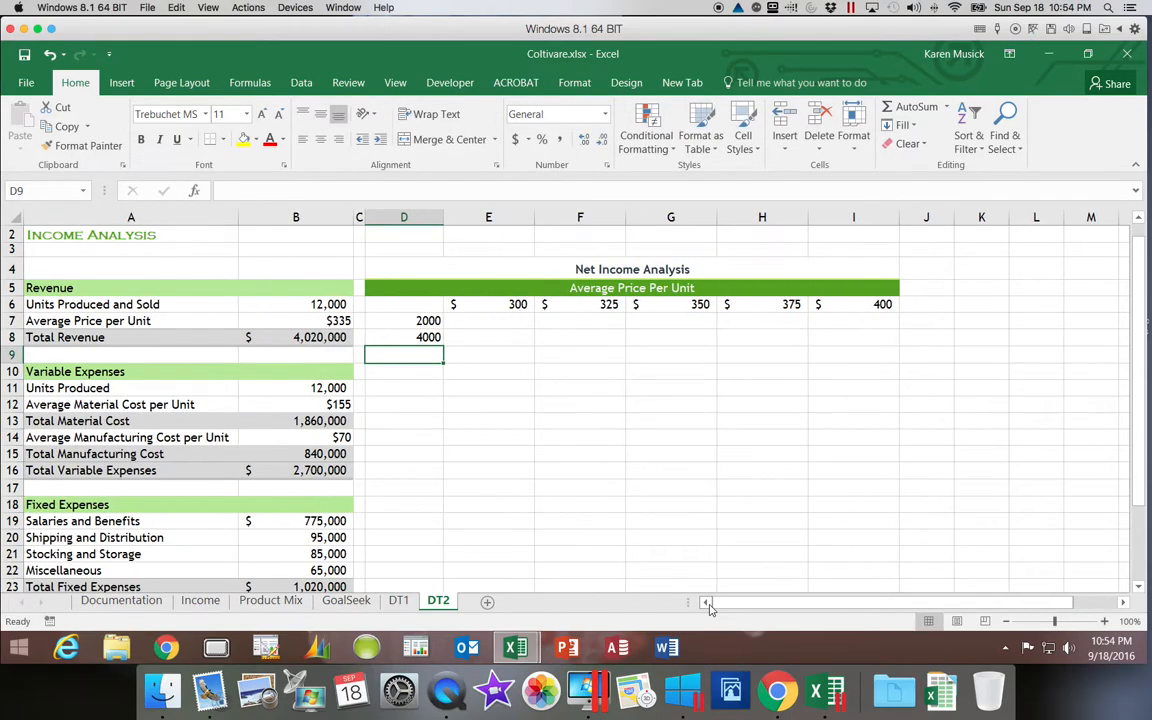
drag(425, 326, 450, 468)
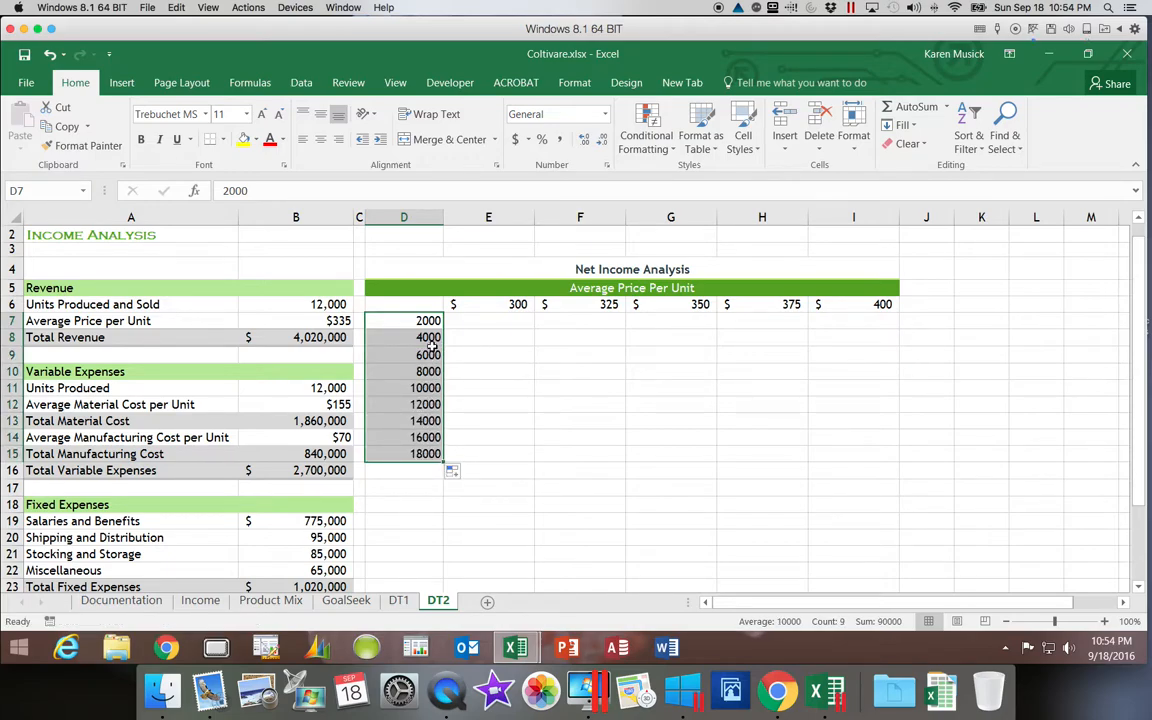
- Format the unit quantities in D7:D15 with the comma style and no decimal places
click(561, 139)
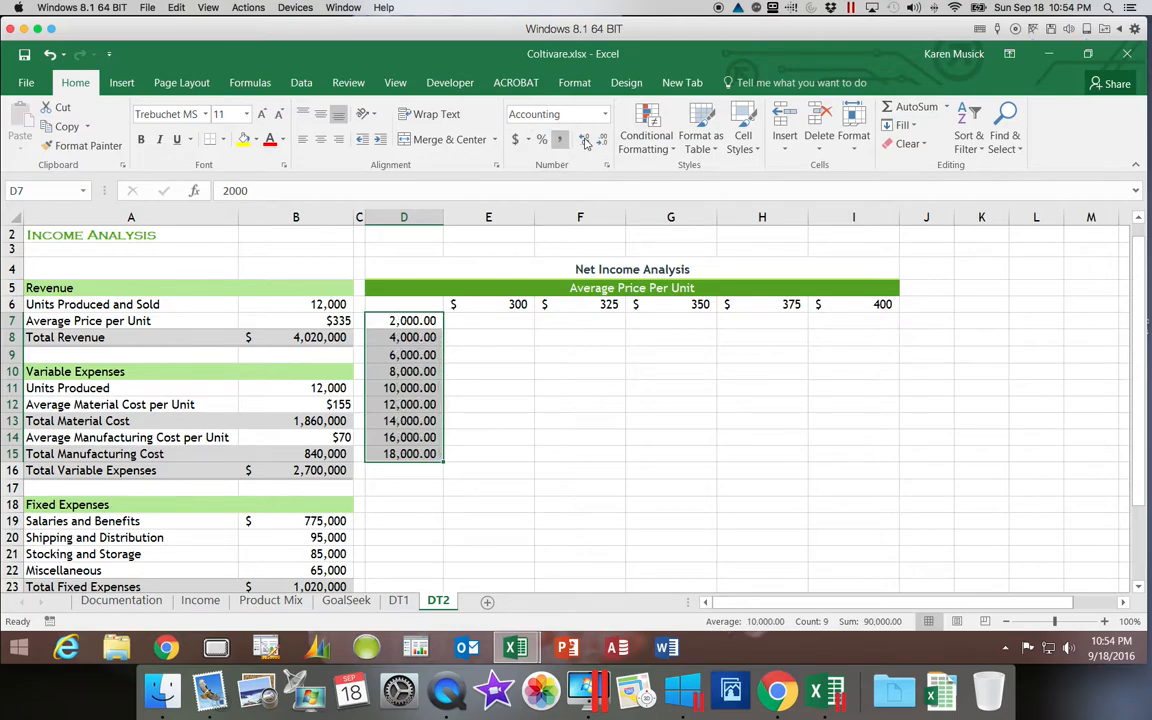
click(603, 139)
click(604, 139)
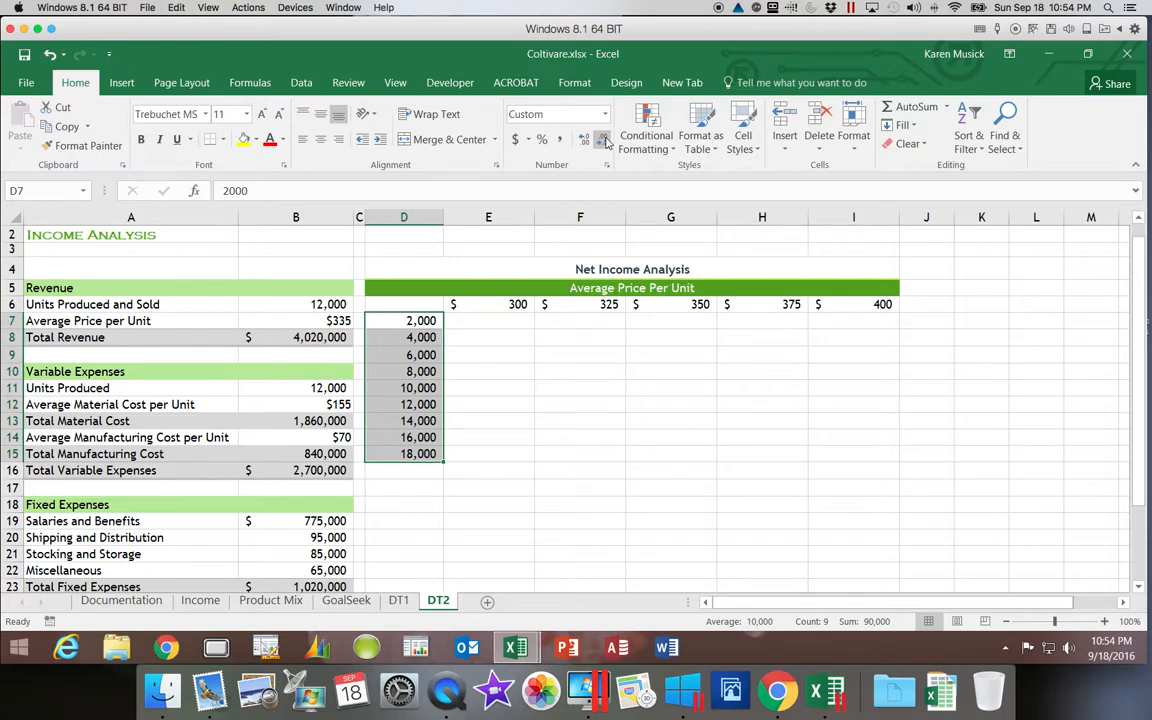
- Format the empty result cells E7:I15 as accounting dollar amounts with reduced decimal places
drag(500, 321, 877, 452)
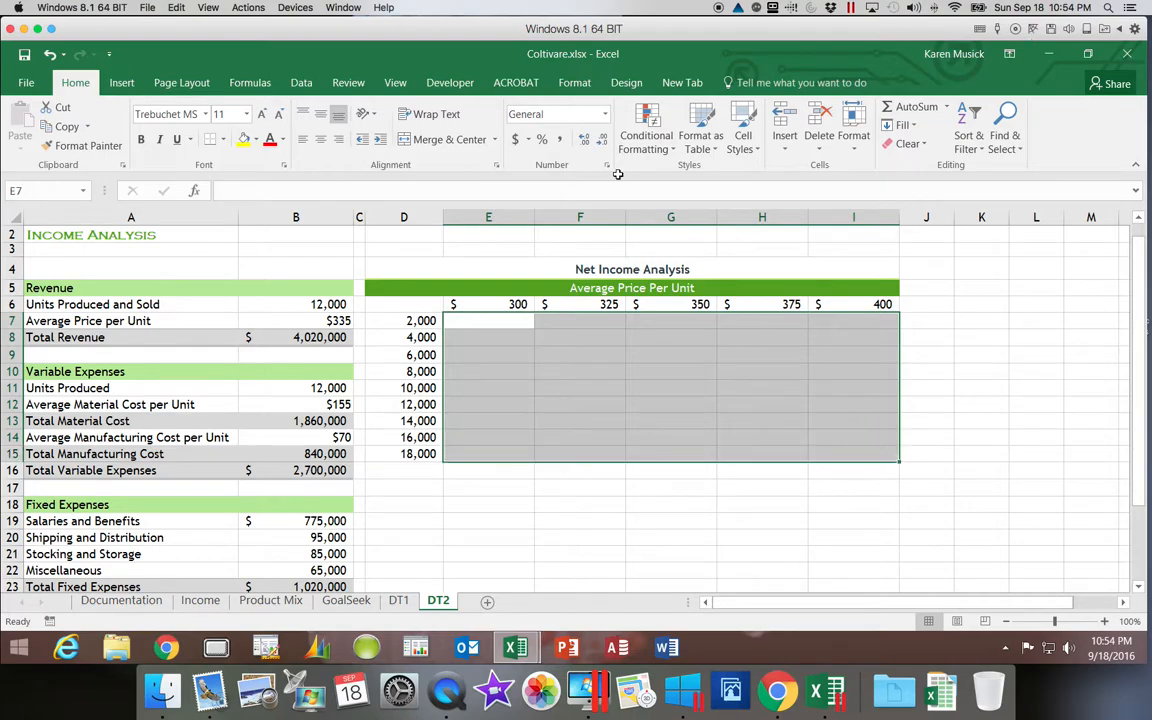
click(515, 139)
click(602, 143)
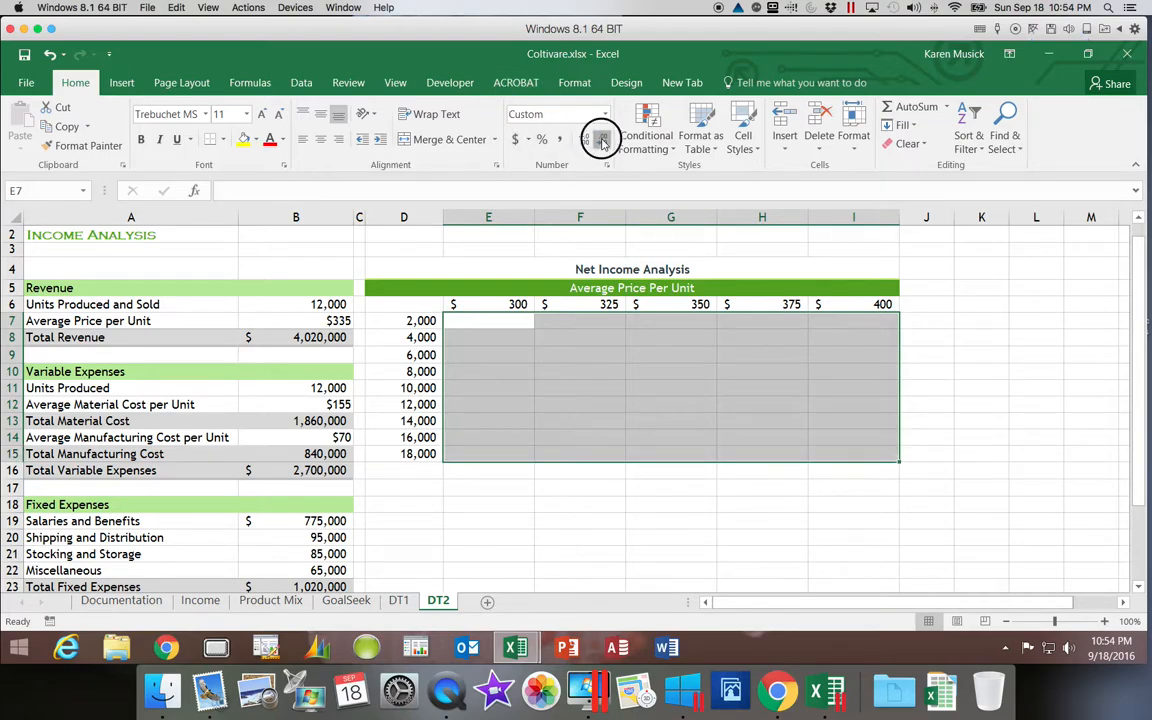
- Shade the unit prices in E6:I6 and the unit quantities in D7:D15 with a light gold fill
click(425, 303)
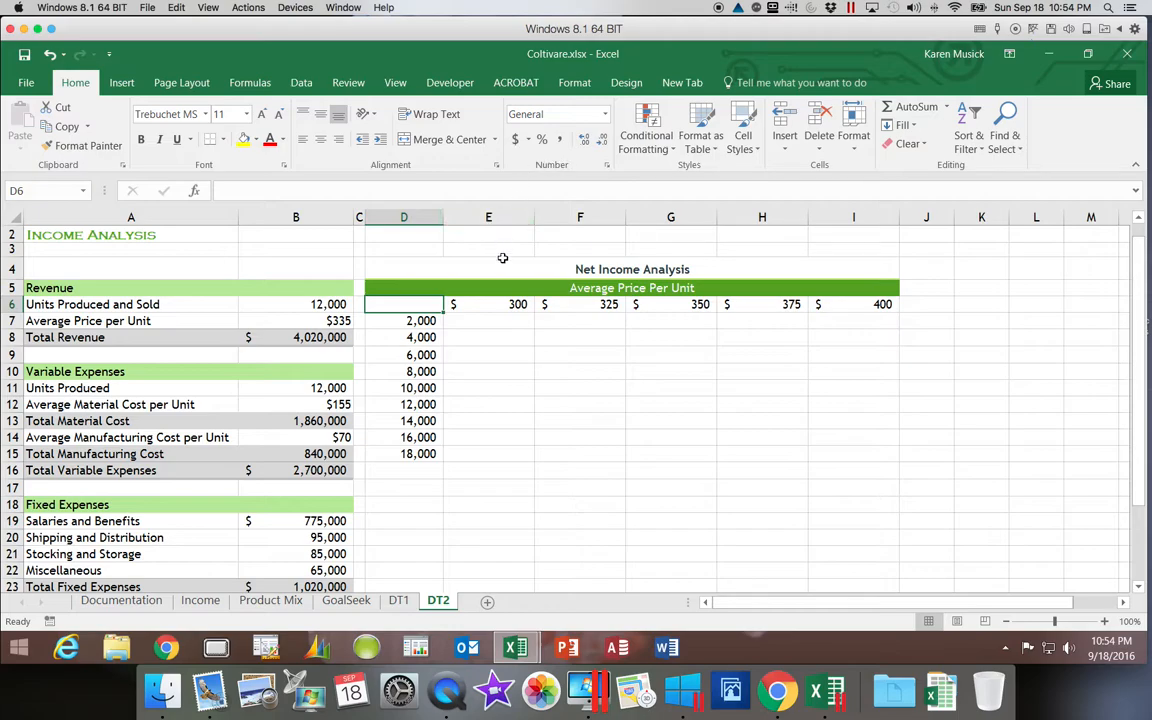
drag(500, 302, 853, 313)
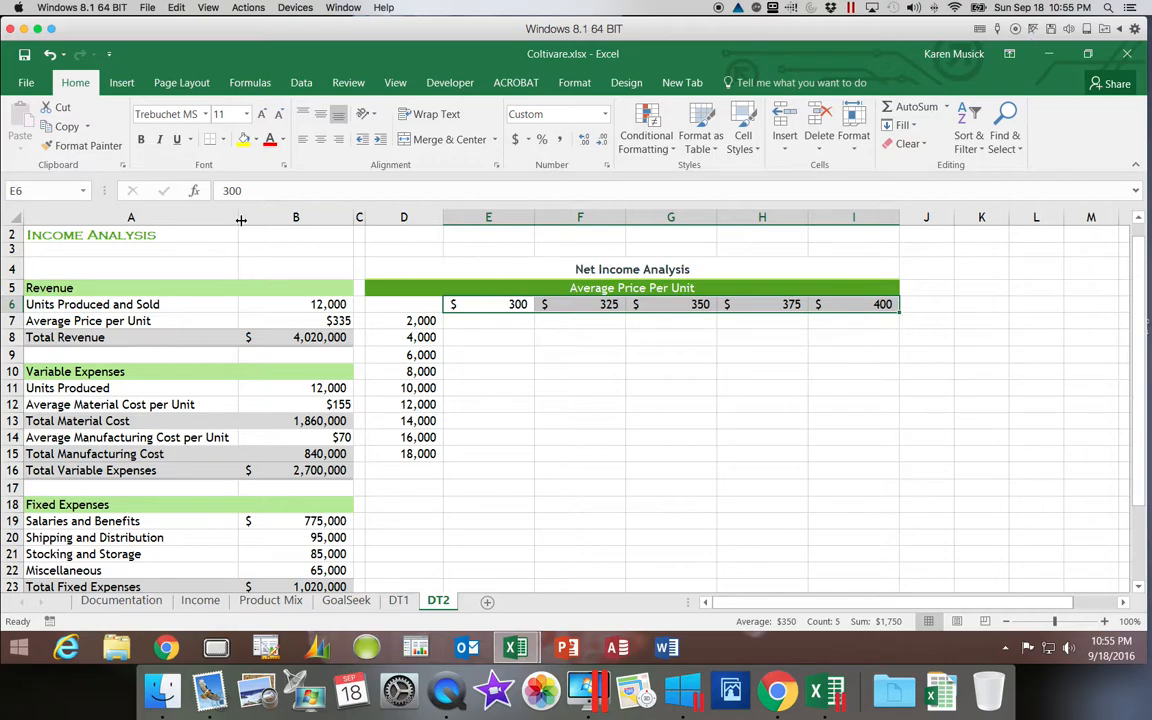
click(251, 140)
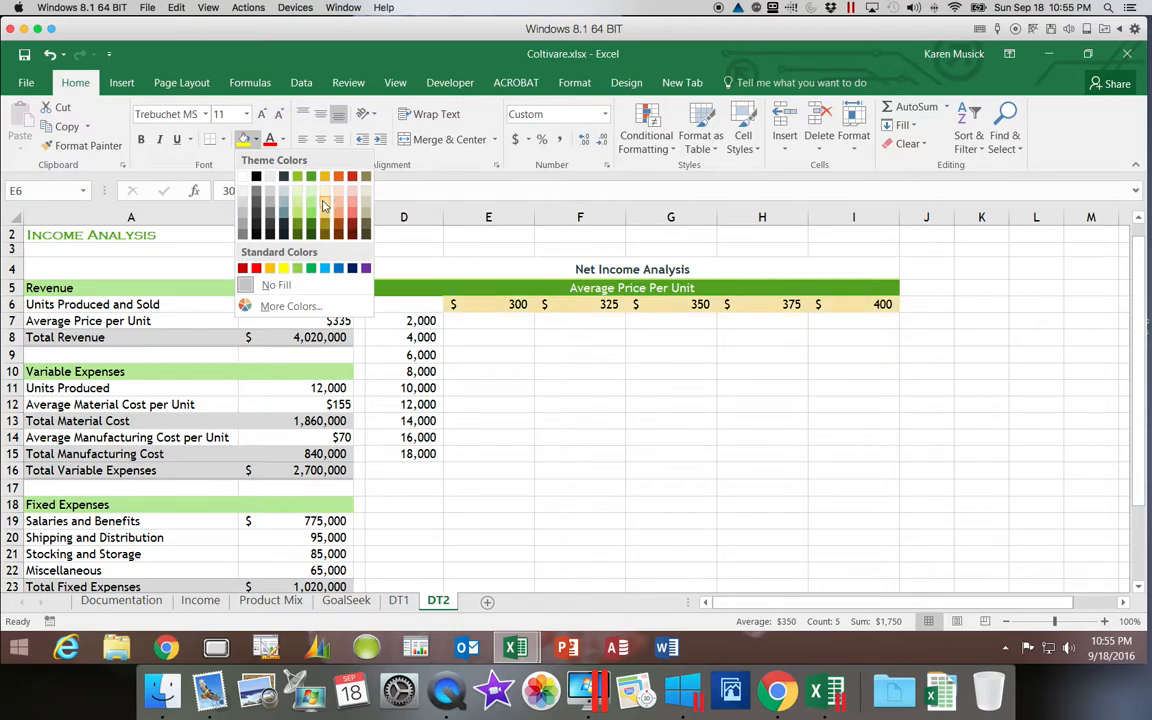
click(323, 205)
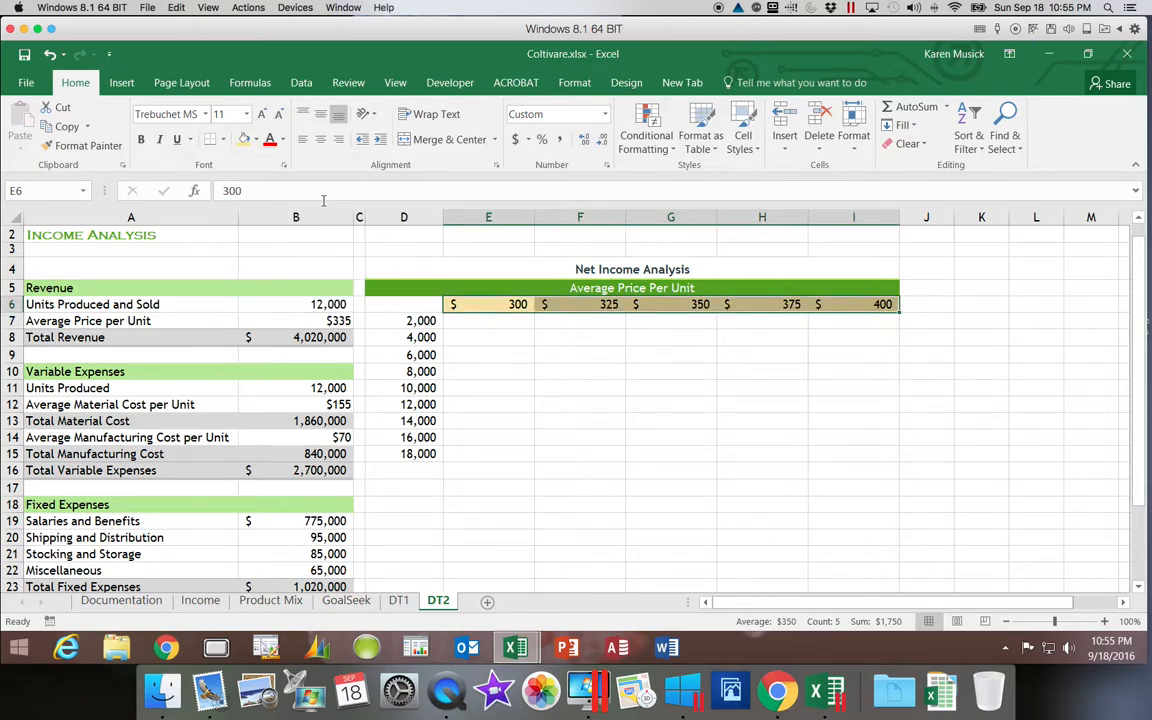
drag(391, 323, 388, 453)
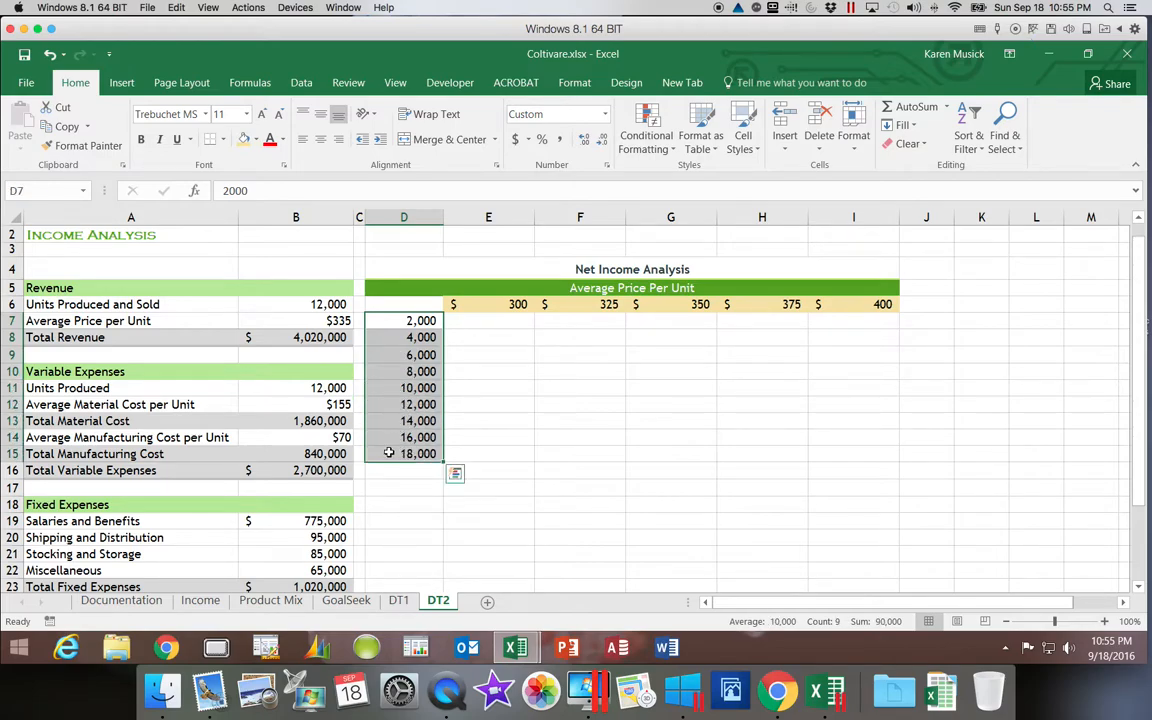
click(244, 140)
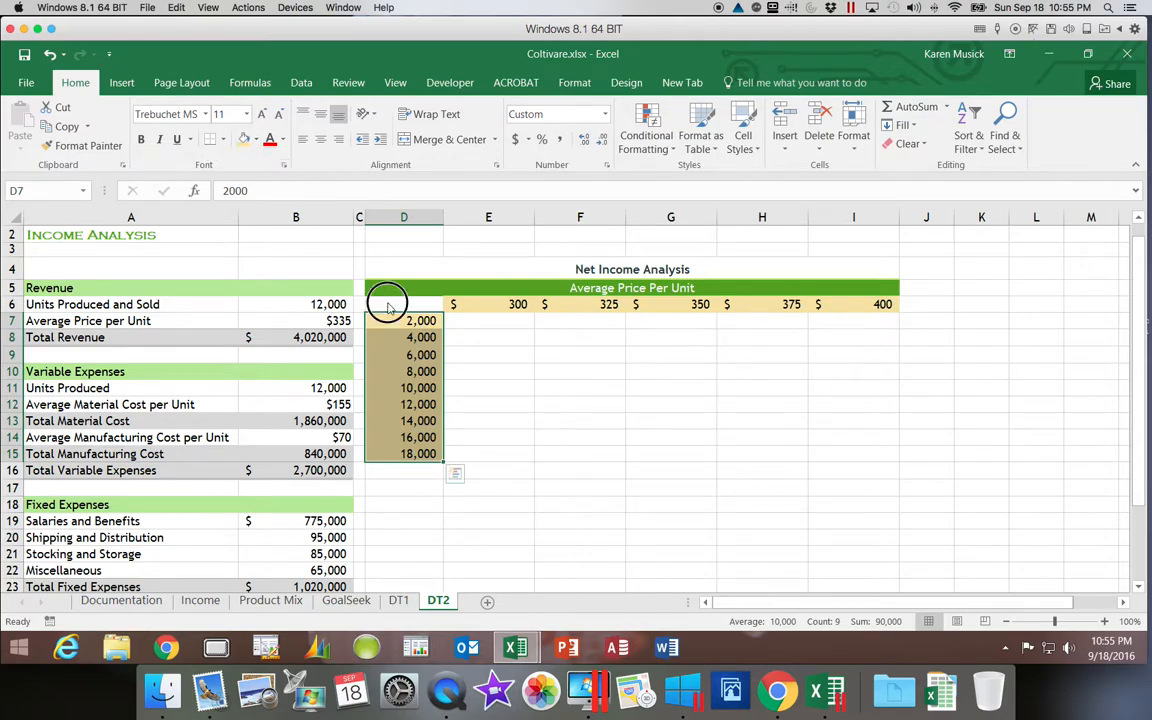
- Enter the formula =B28 in cell D6 to reference the net income
click(388, 302)
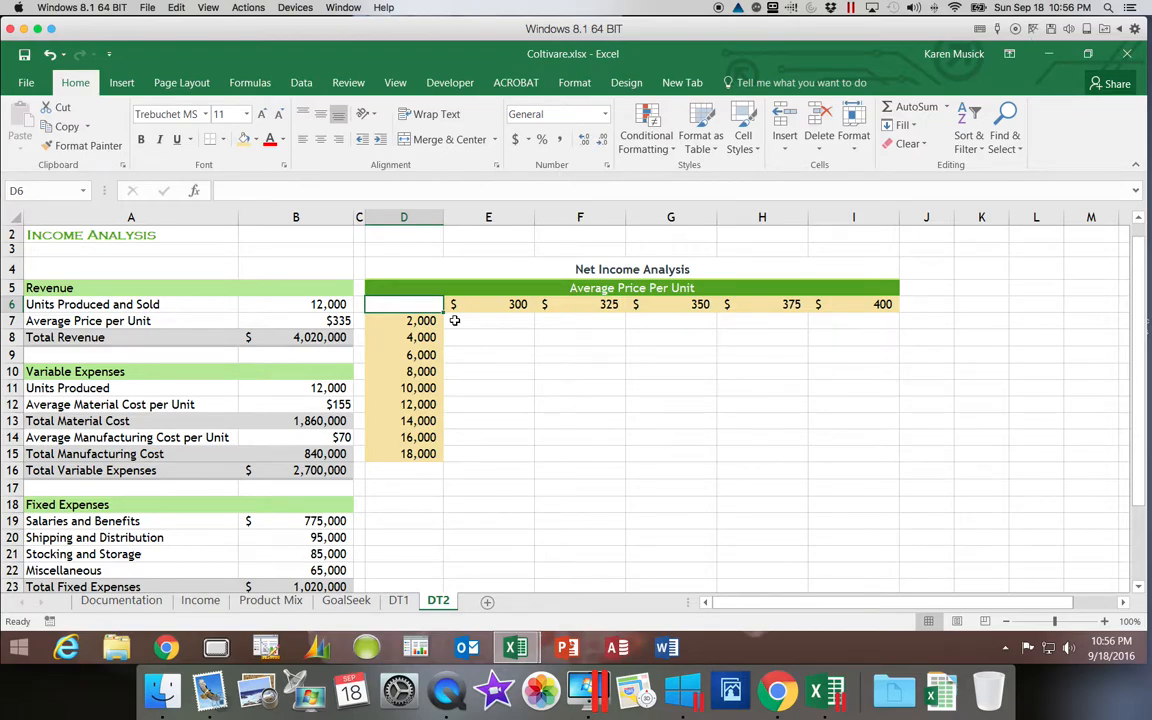
text(=)
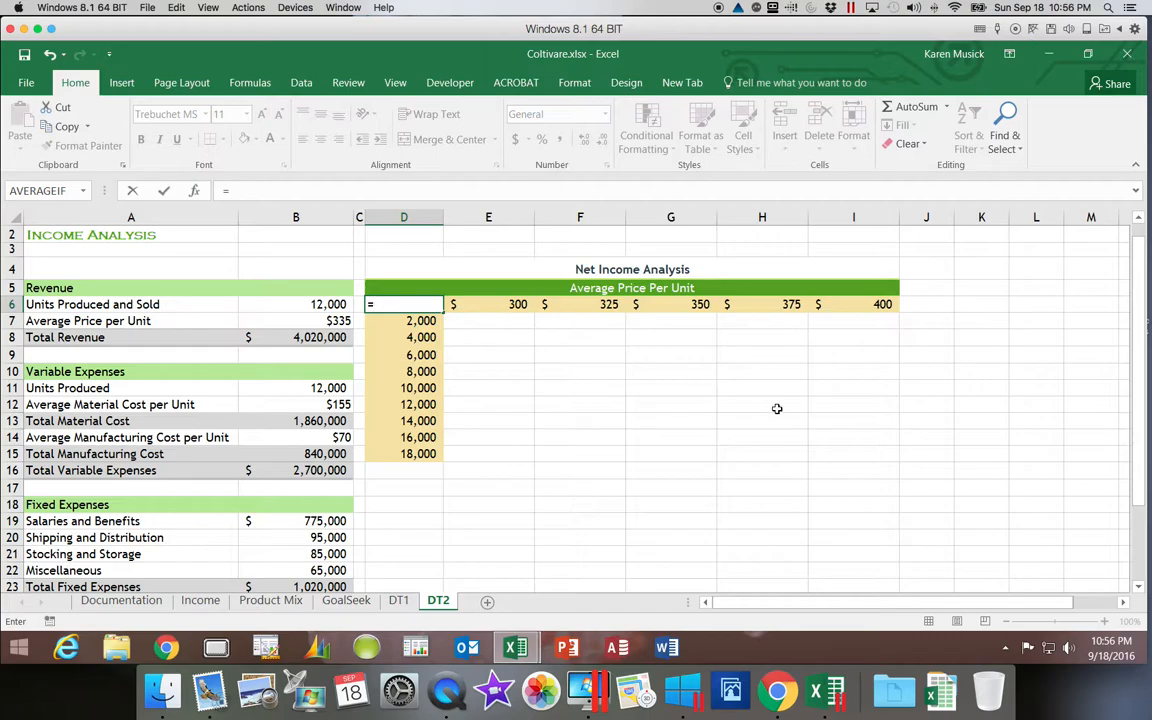
drag(1136, 515, 1136, 578)
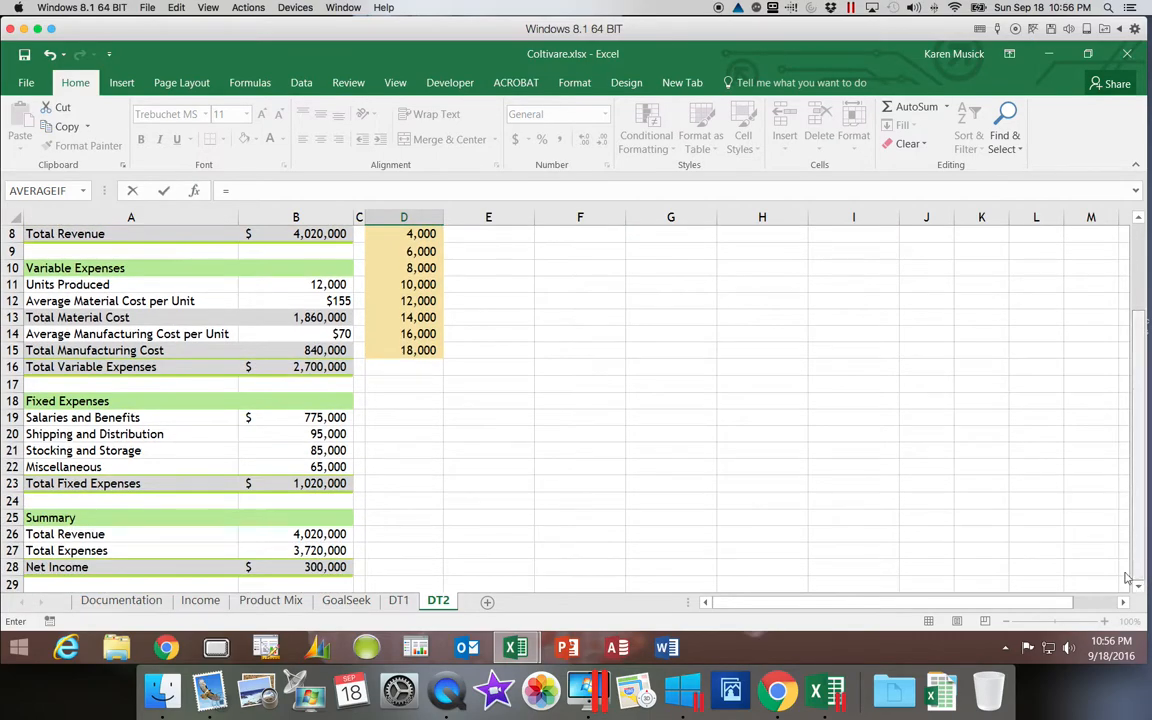
click(316, 566)
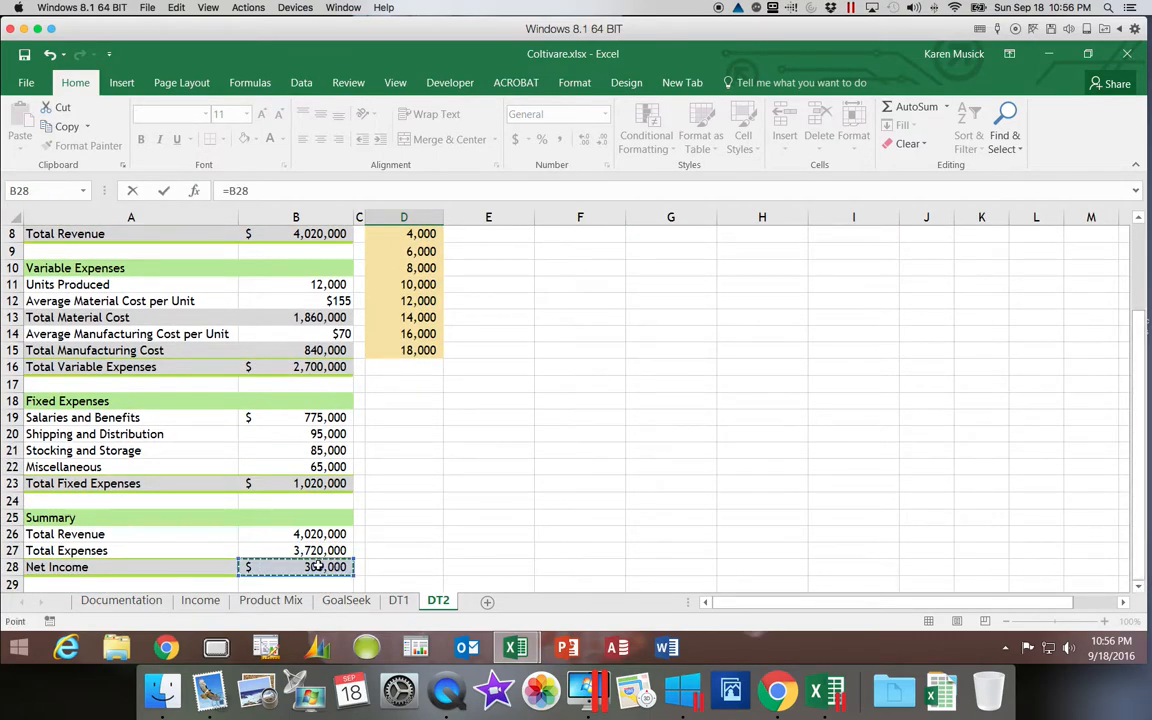
key(Return)
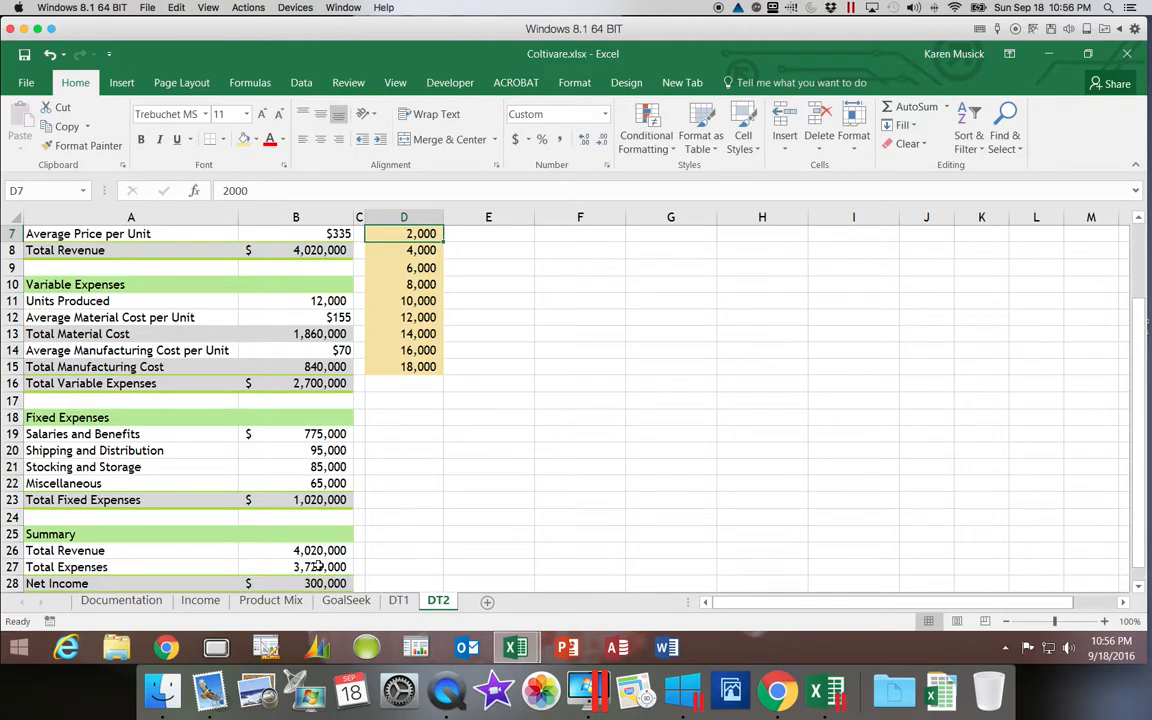
drag(1140, 512, 1149, 403)
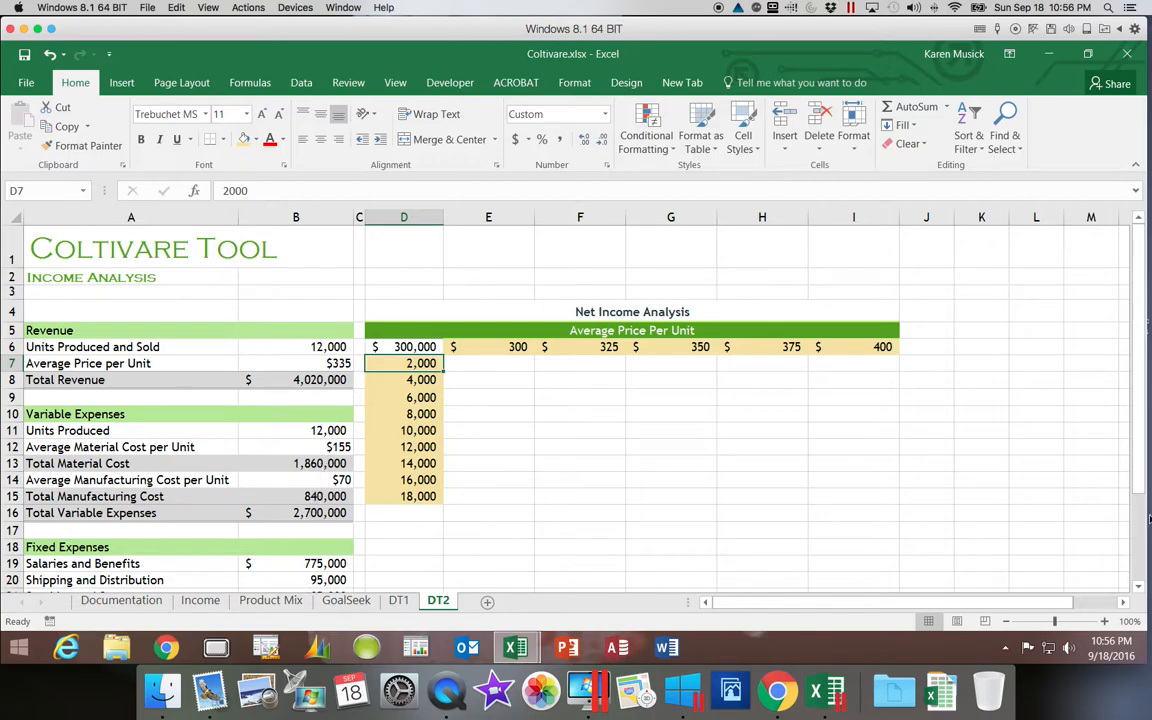
mouse_move(1137, 481)
mouse_down()
mouse_move(1140, 566)
mouse_move(1135, 465)
mouse_up()
click(512, 362)
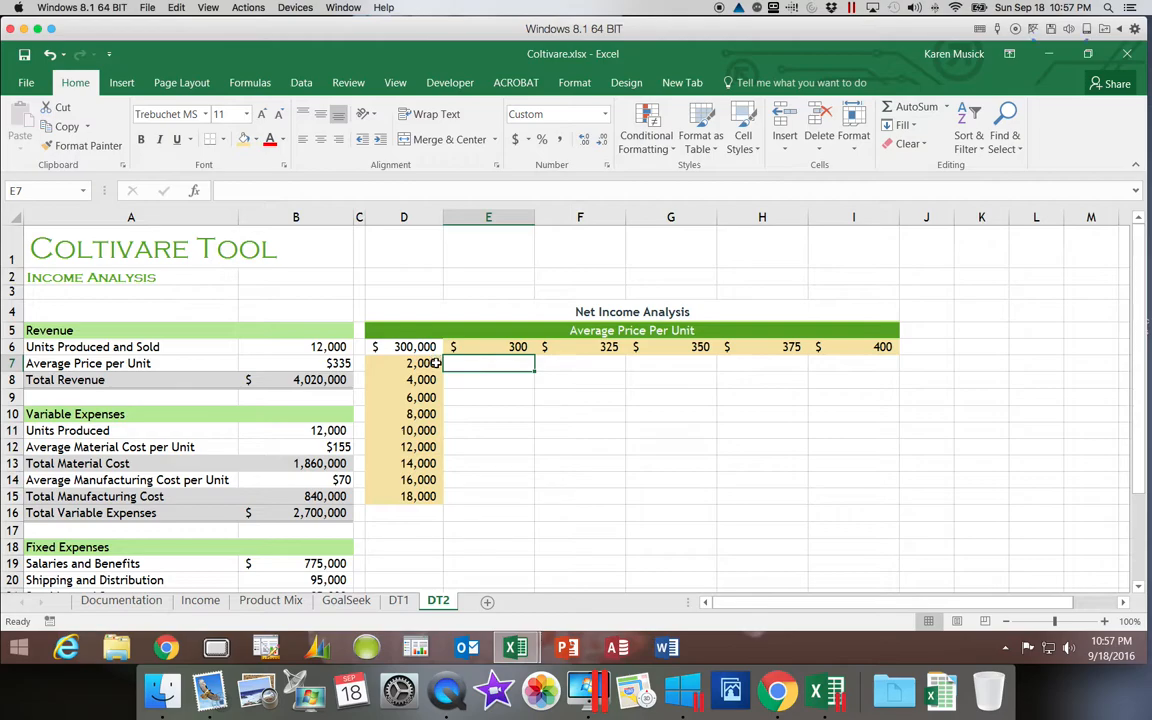
click(578, 364)
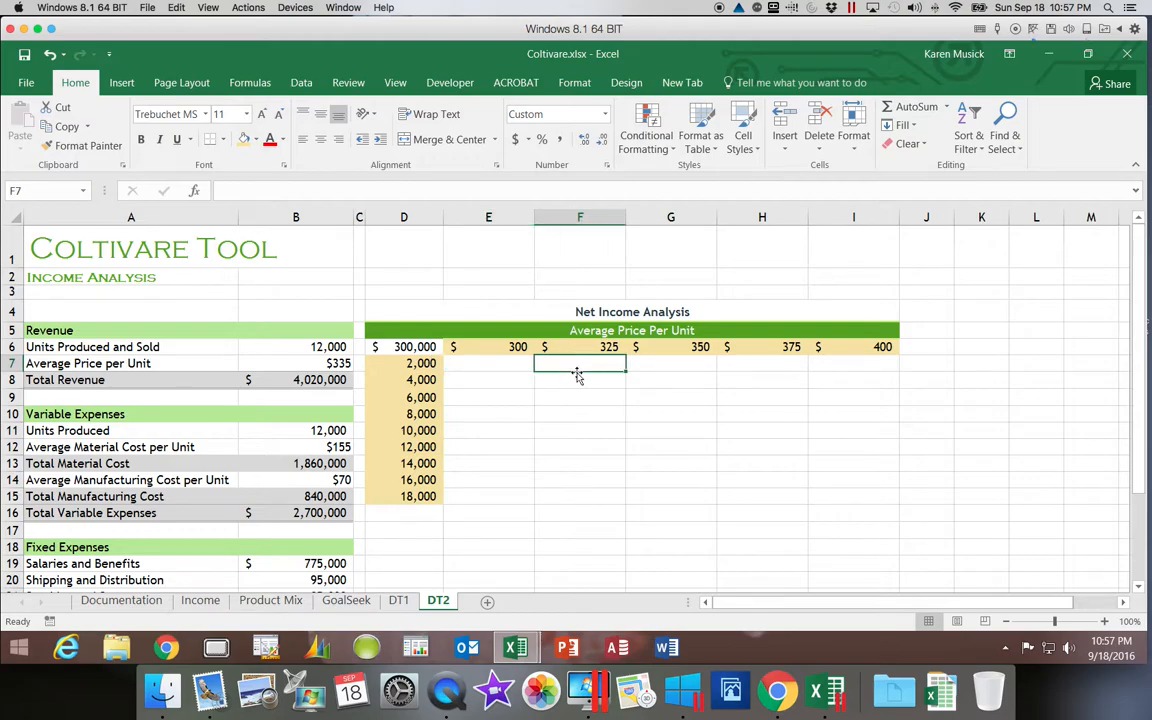
scroll(578, 375, right, 5)
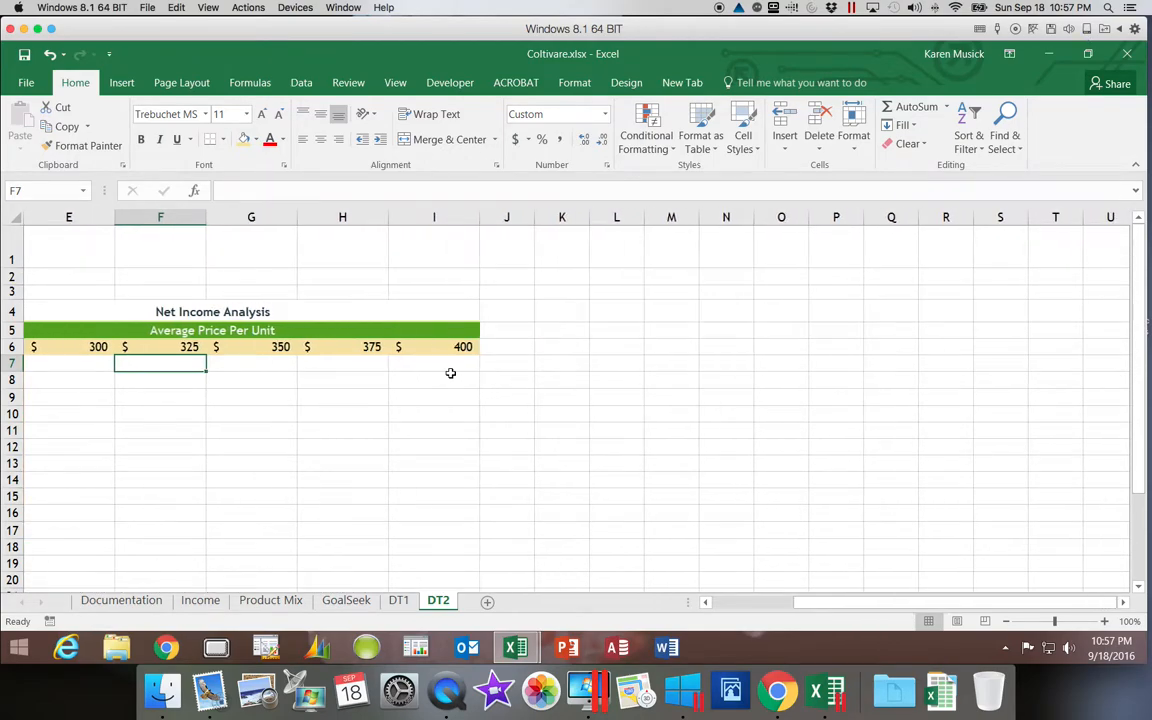
drag(818, 602, 720, 600)
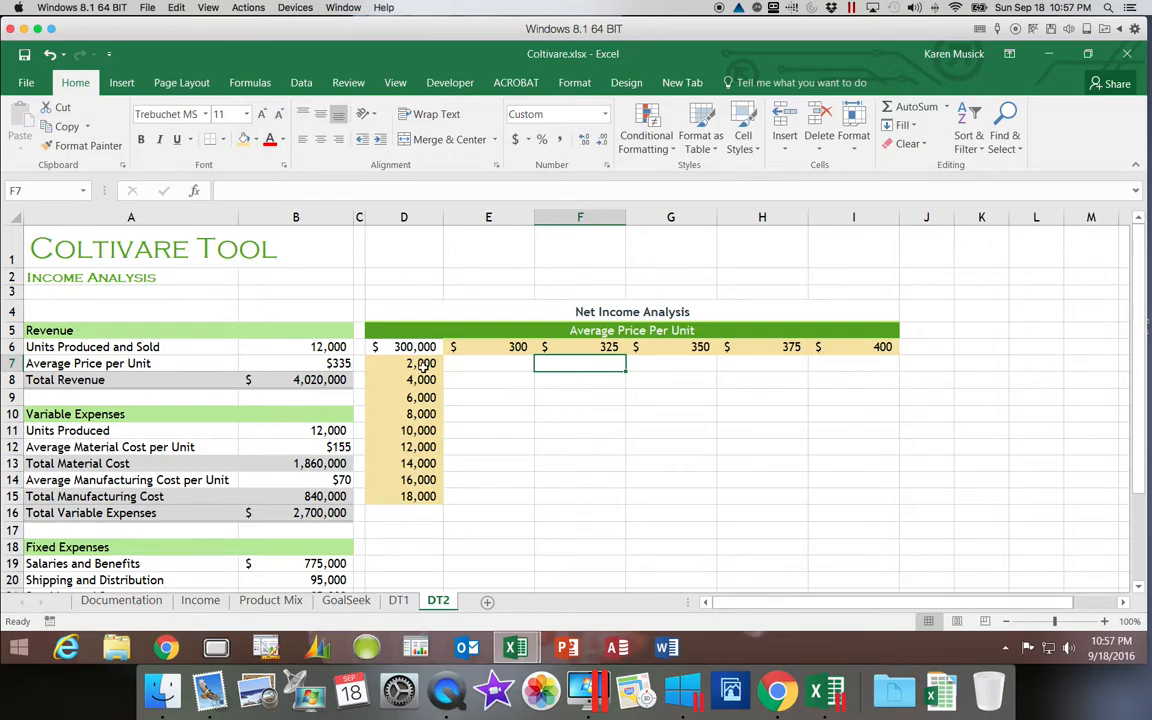
click(477, 364)
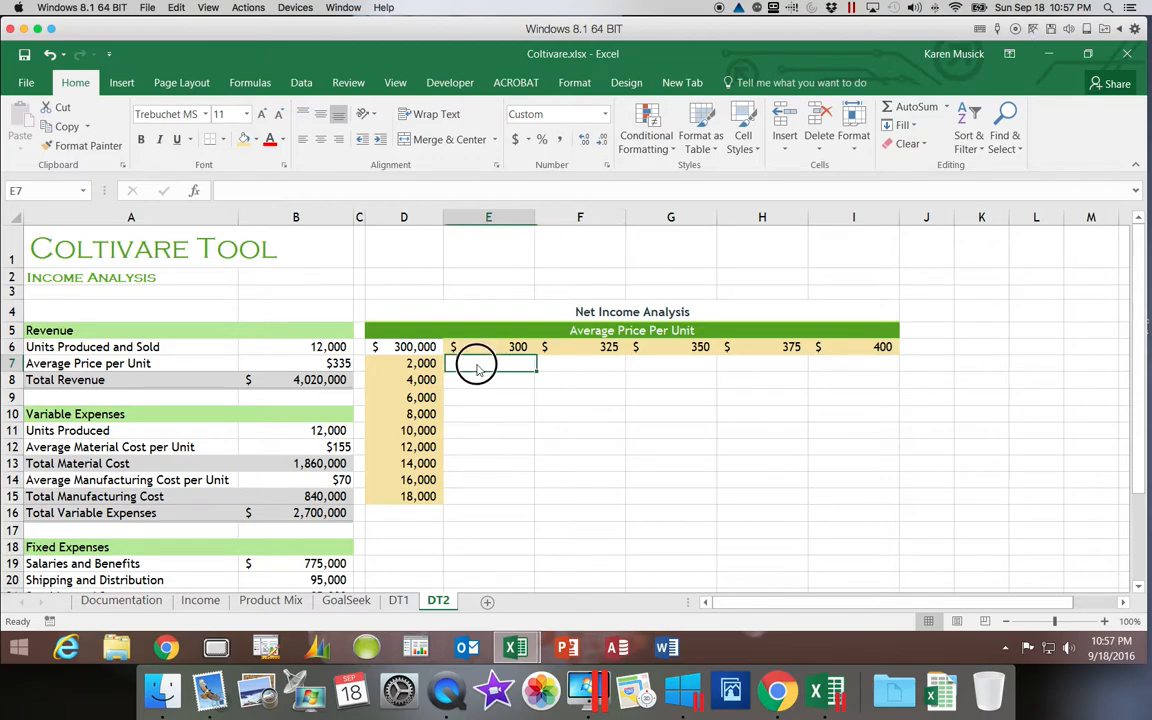
click(477, 379)
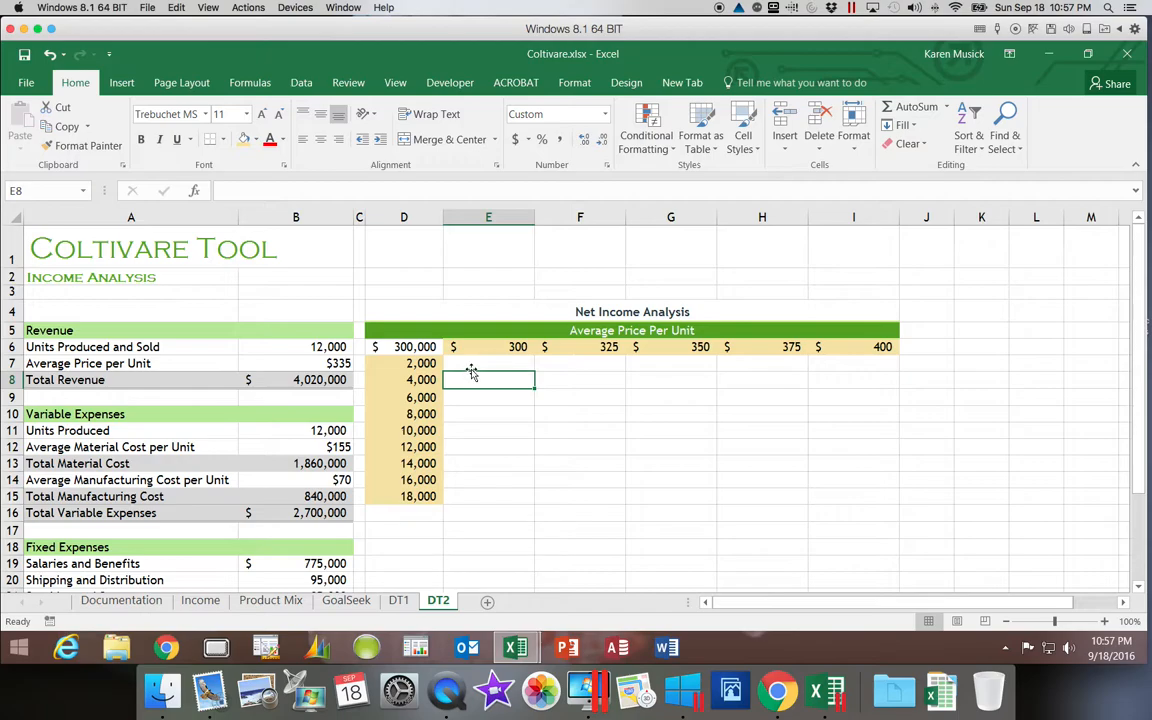
- Create a two-variable data table over D6:I15 with row input cell B7 and column input cell B6
click(408, 349)
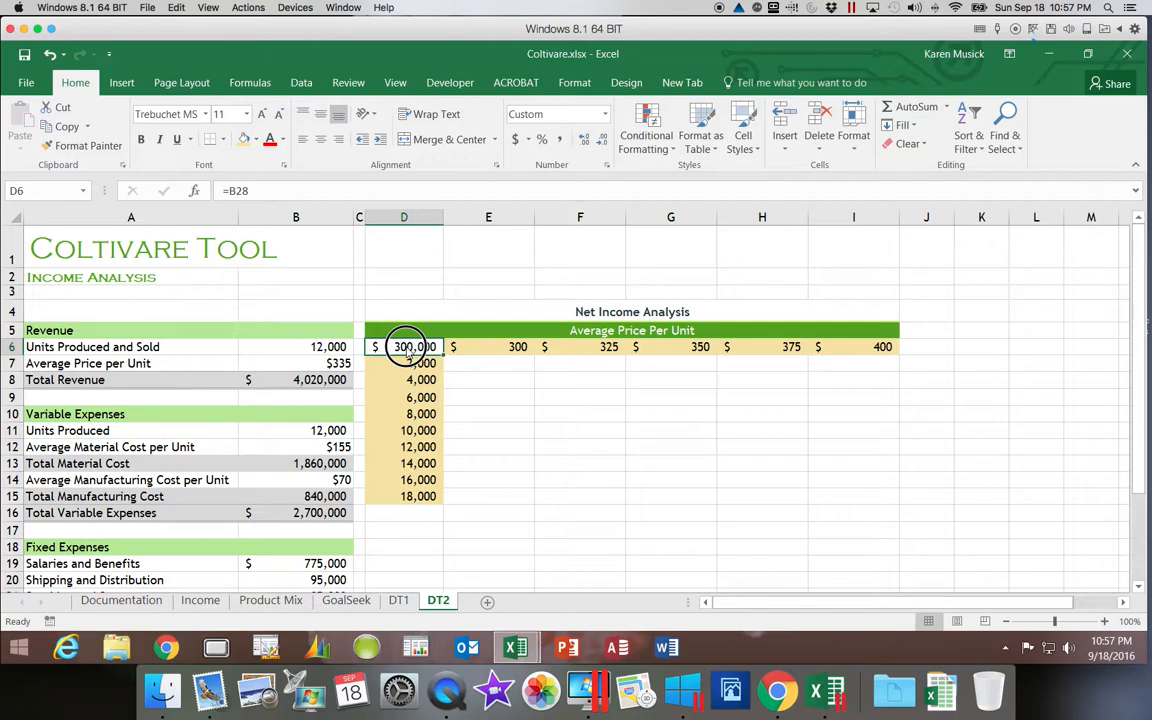
drag(408, 352, 866, 499)
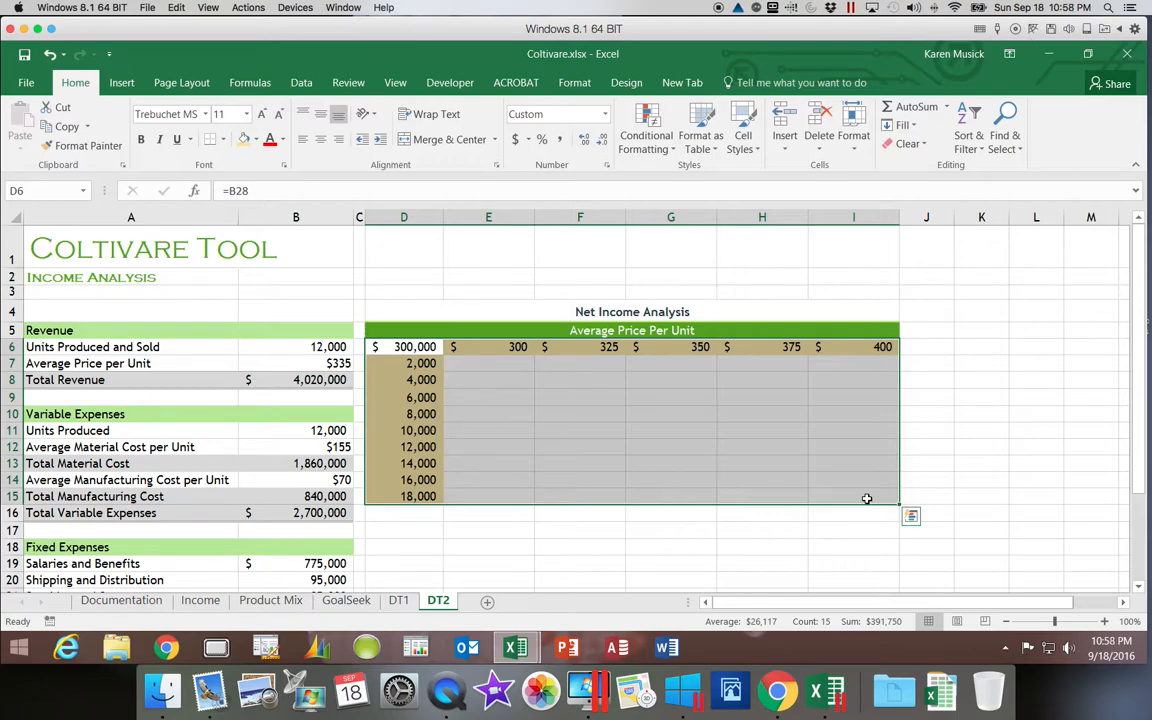
click(302, 84)
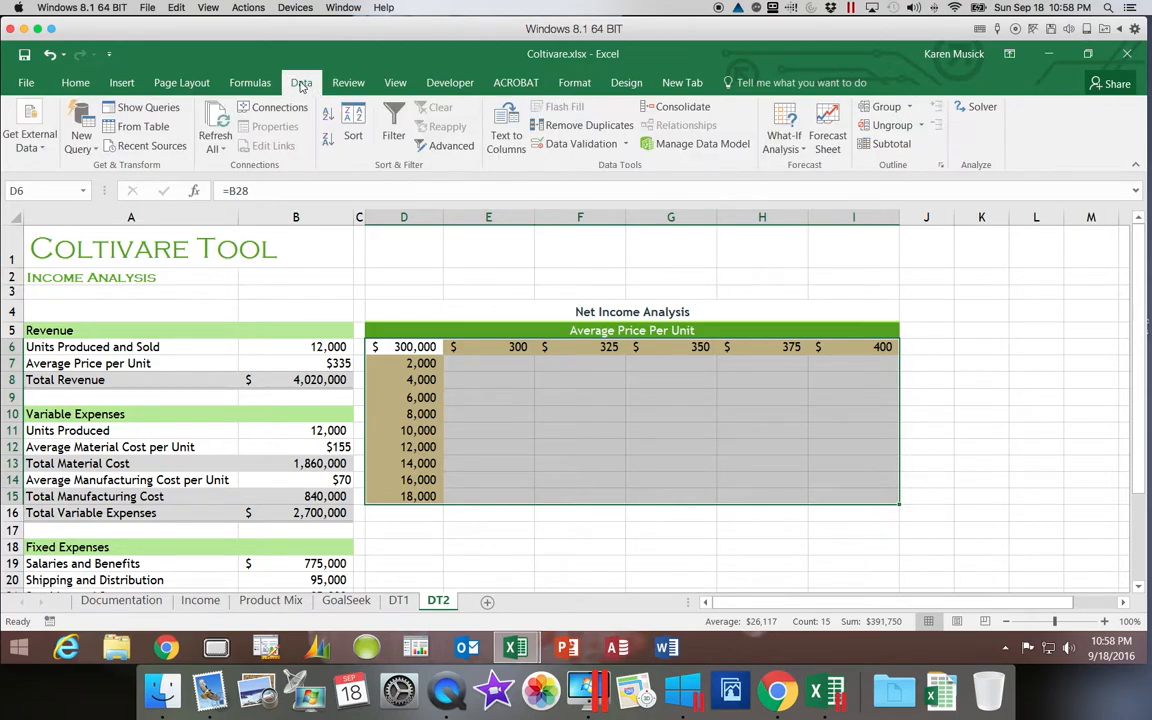
click(793, 150)
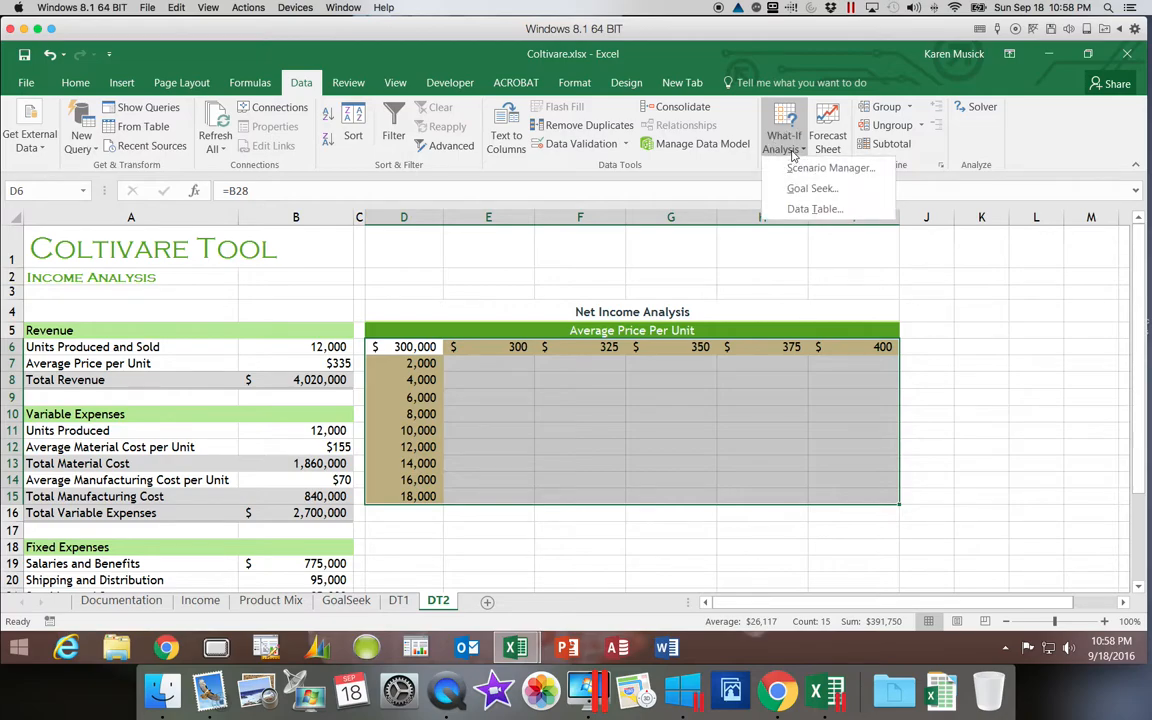
click(798, 212)
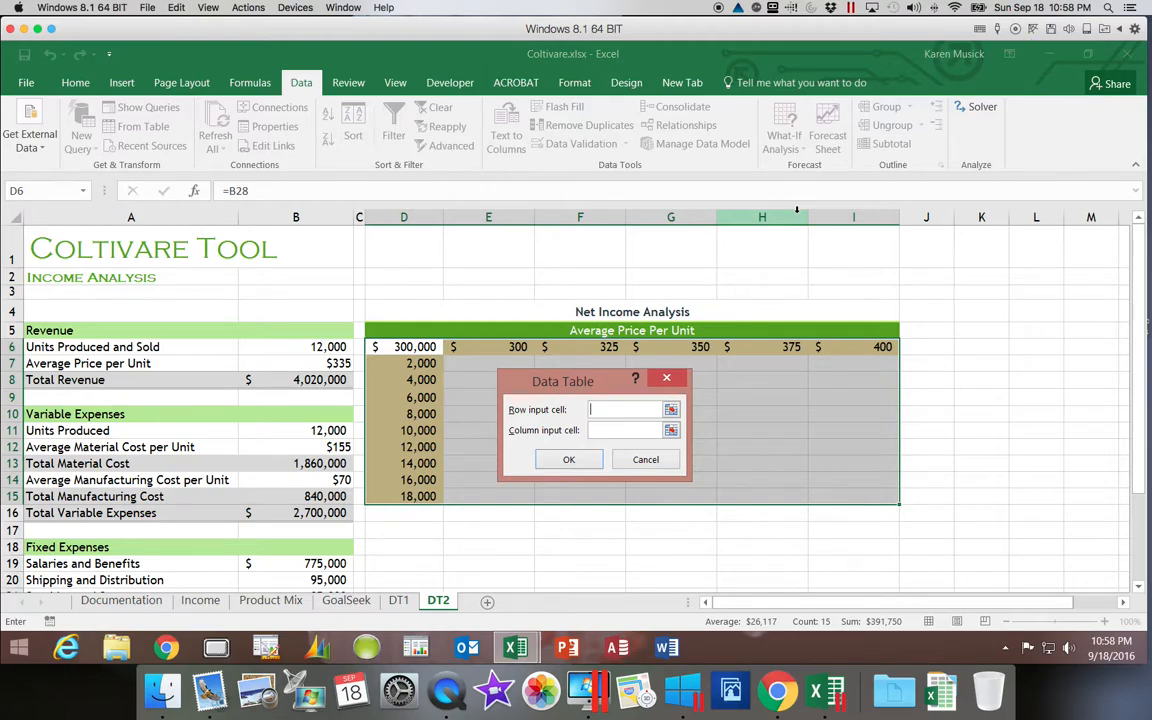
click(606, 409)
click(604, 418)
click(338, 365)
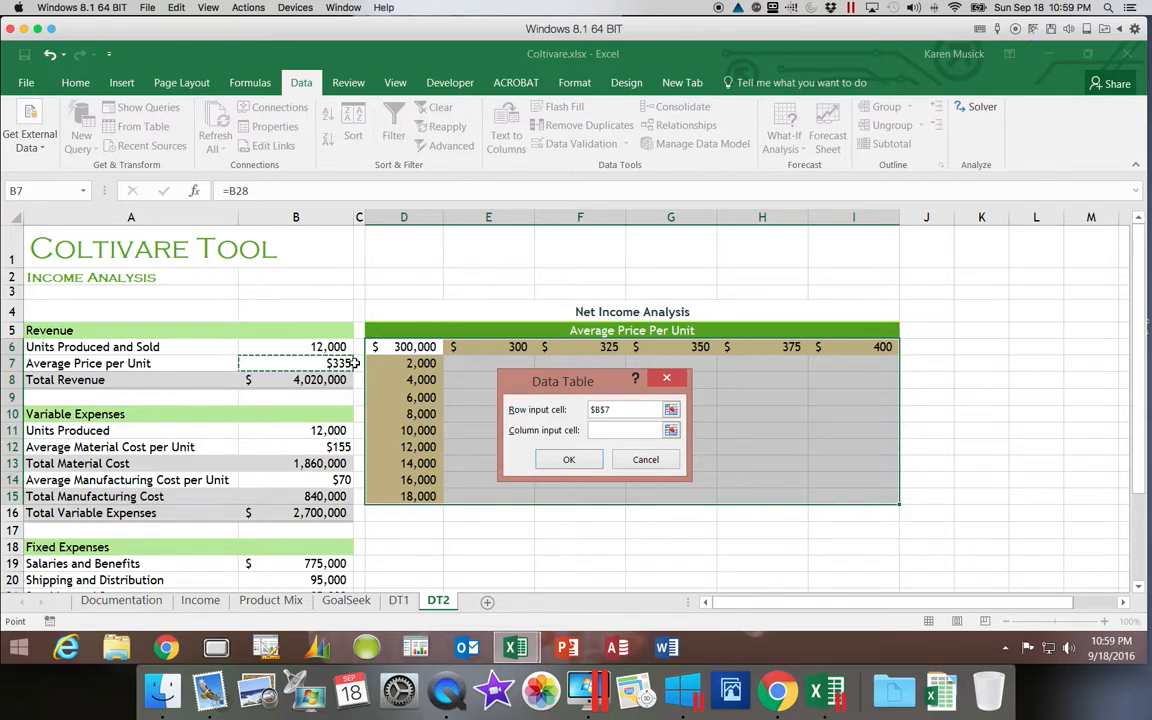
click(600, 430)
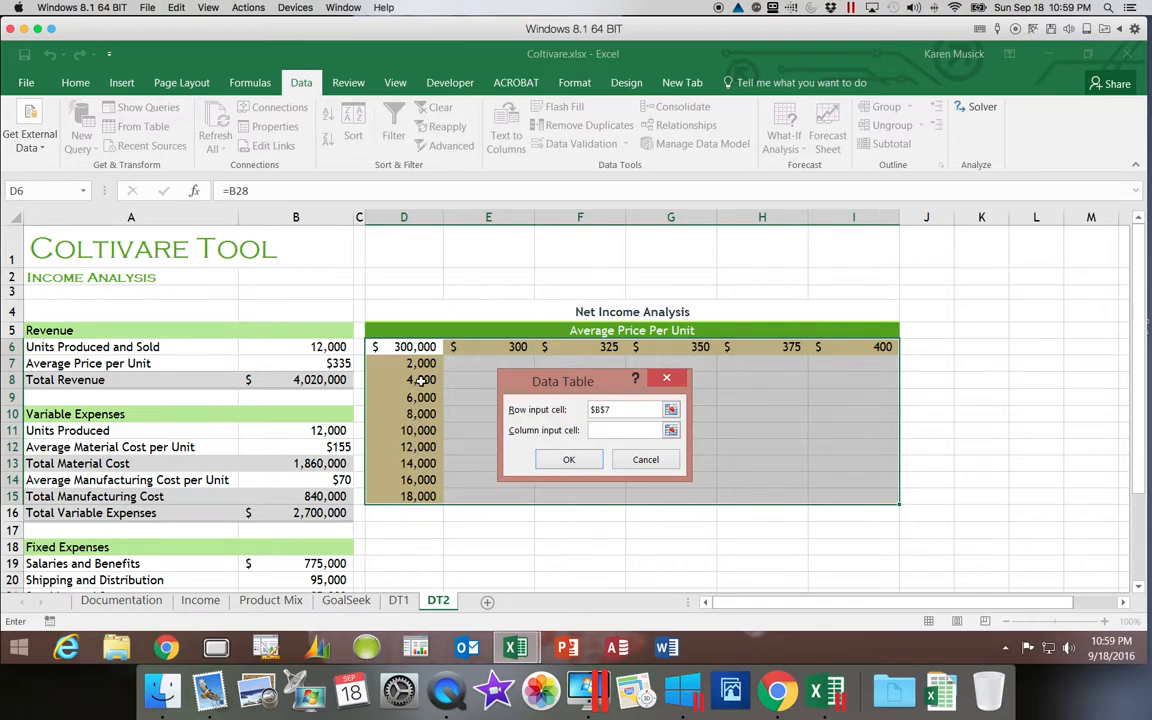
click(306, 346)
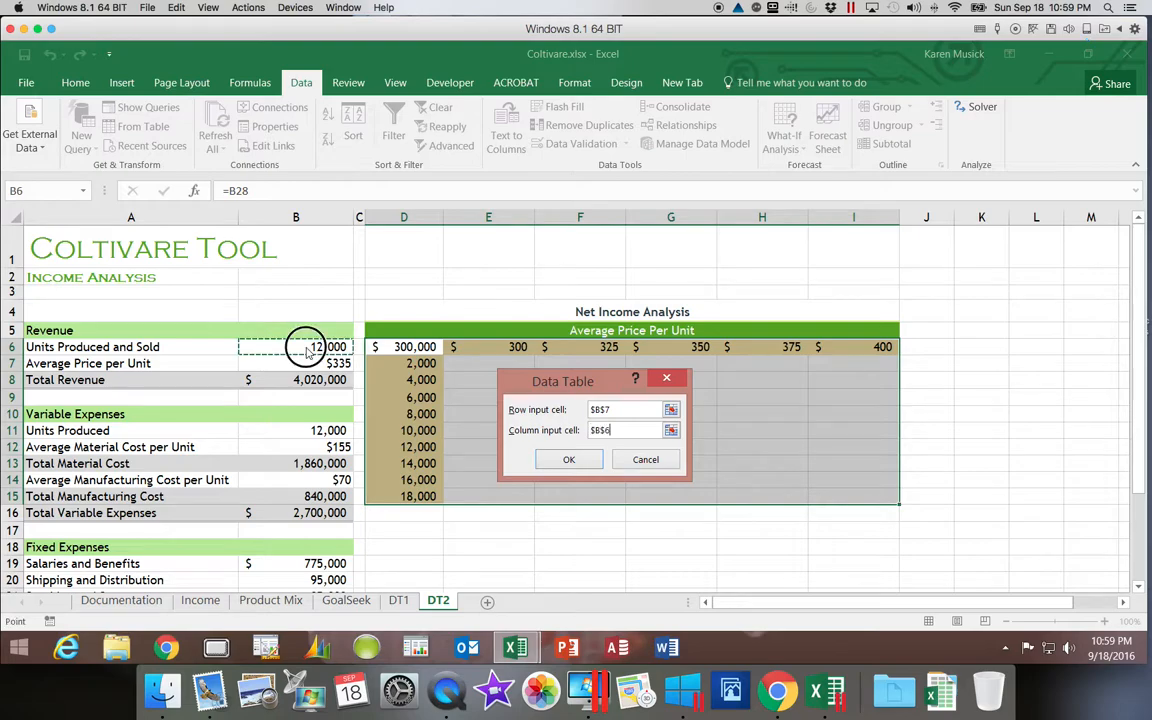
click(568, 459)
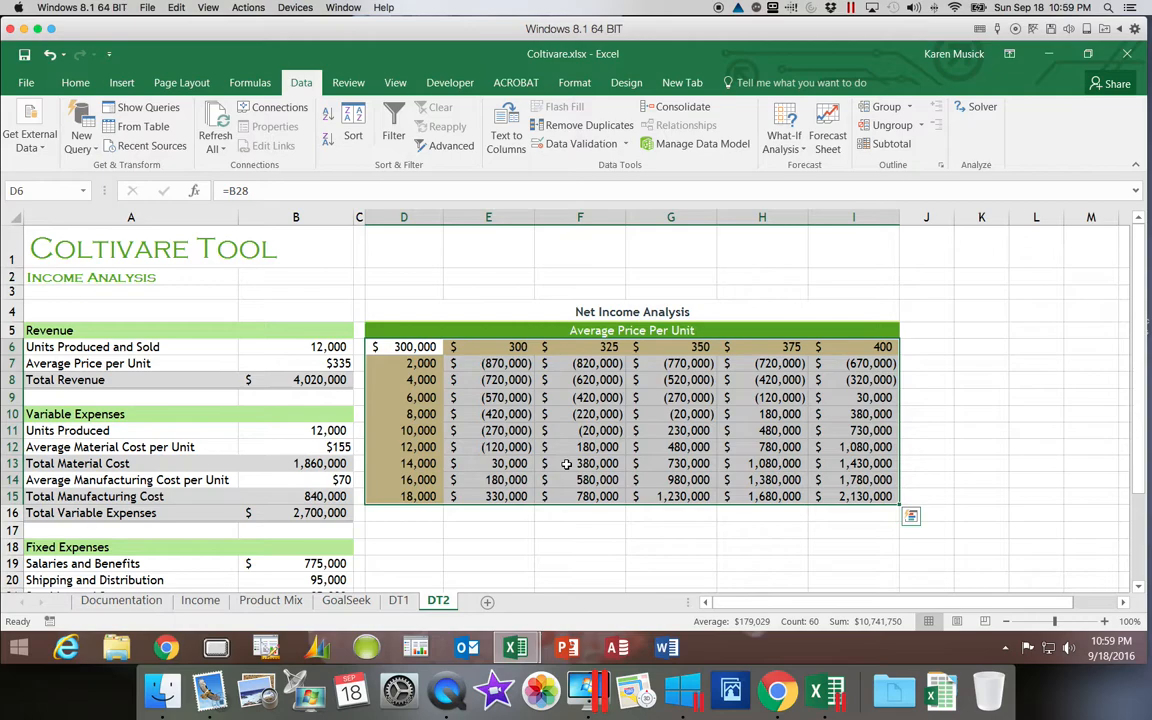
click(507, 365)
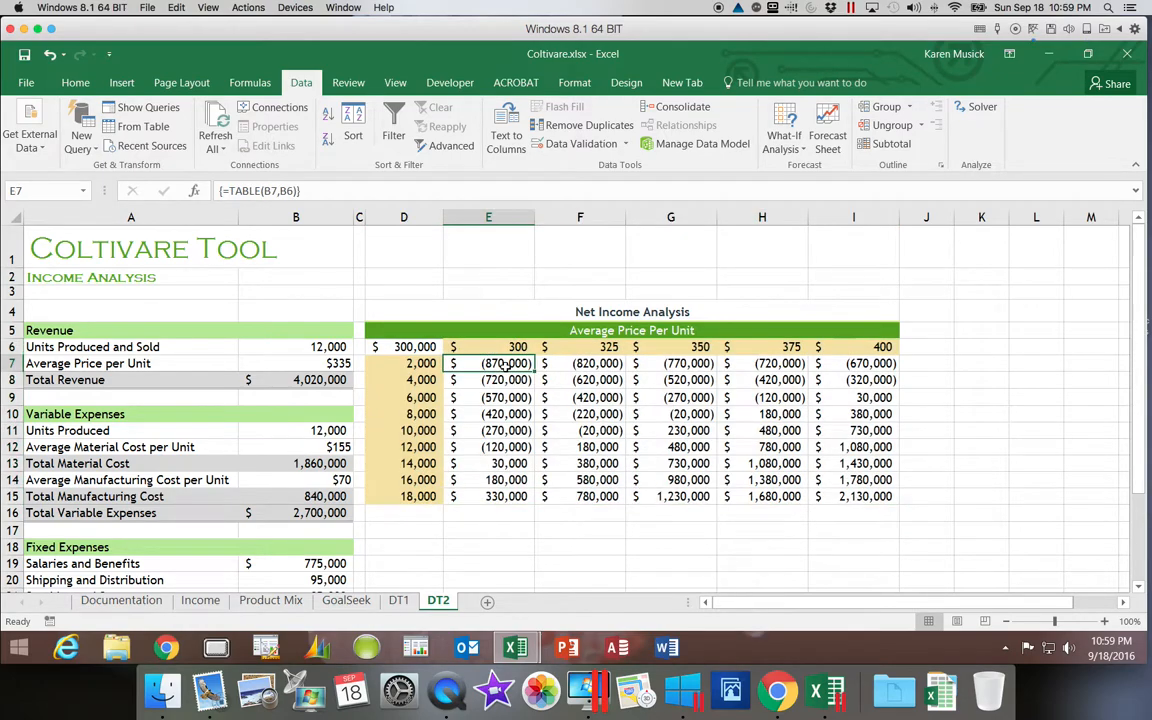
- Give cell D6 the custom number format "Units Sold" in quotation marks and apply a solid green cell style with white text
click(501, 460)
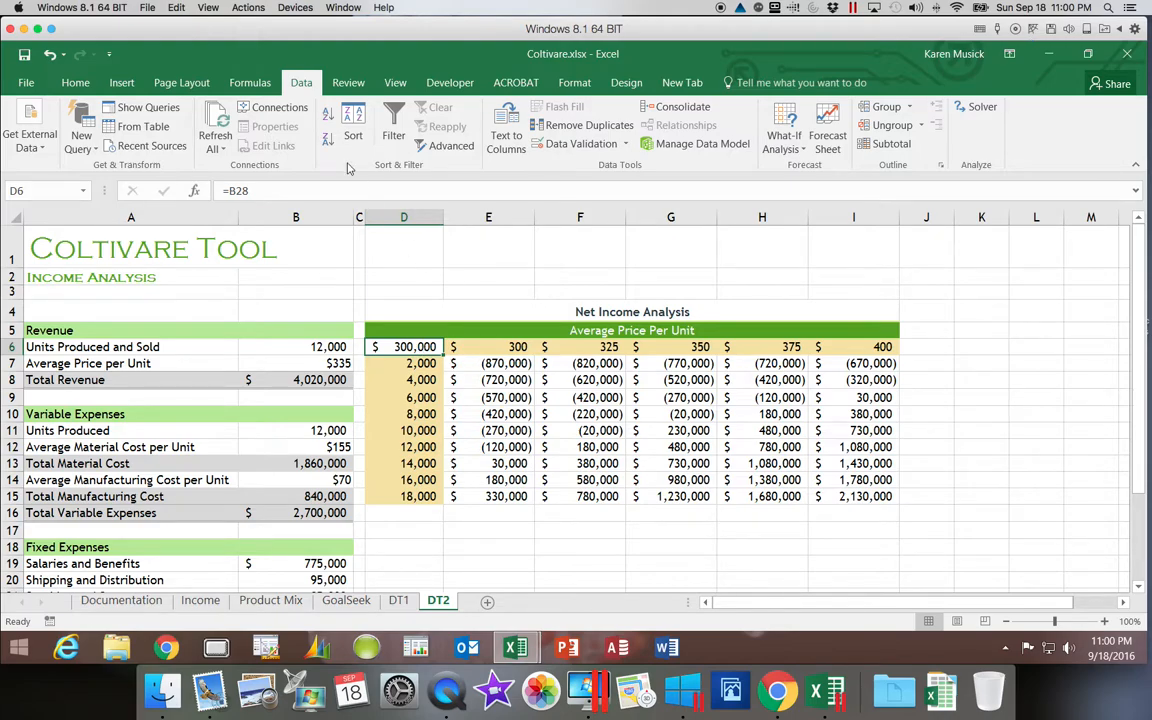
click(75, 80)
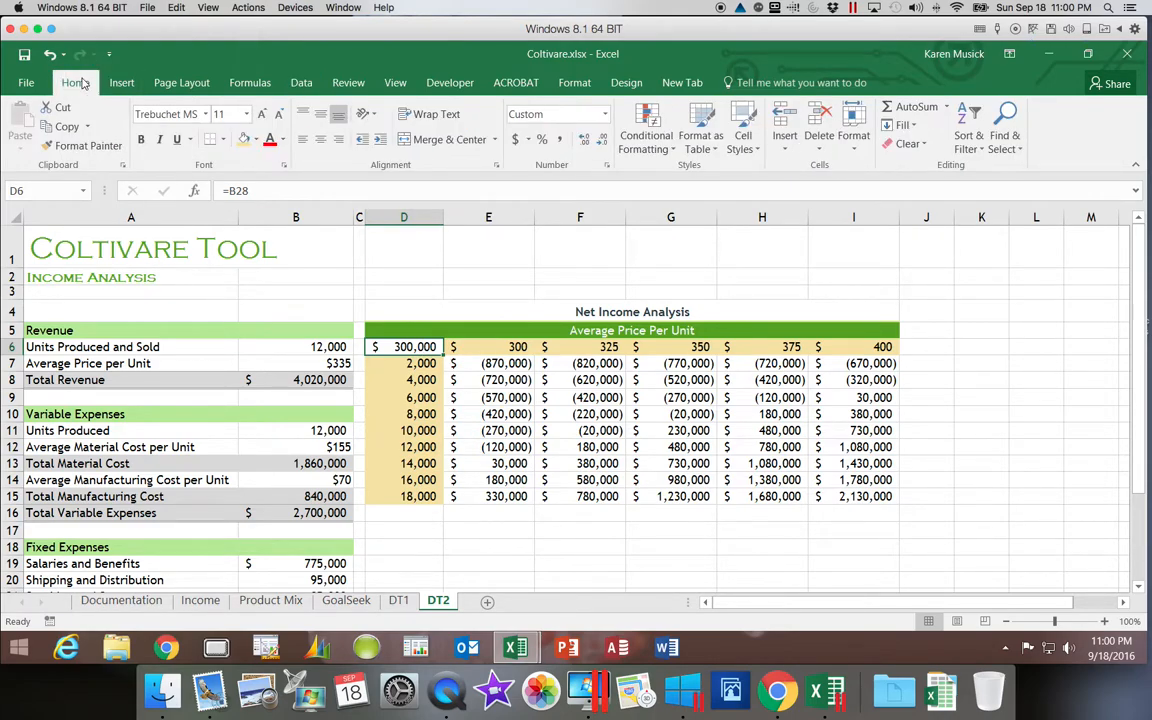
click(605, 167)
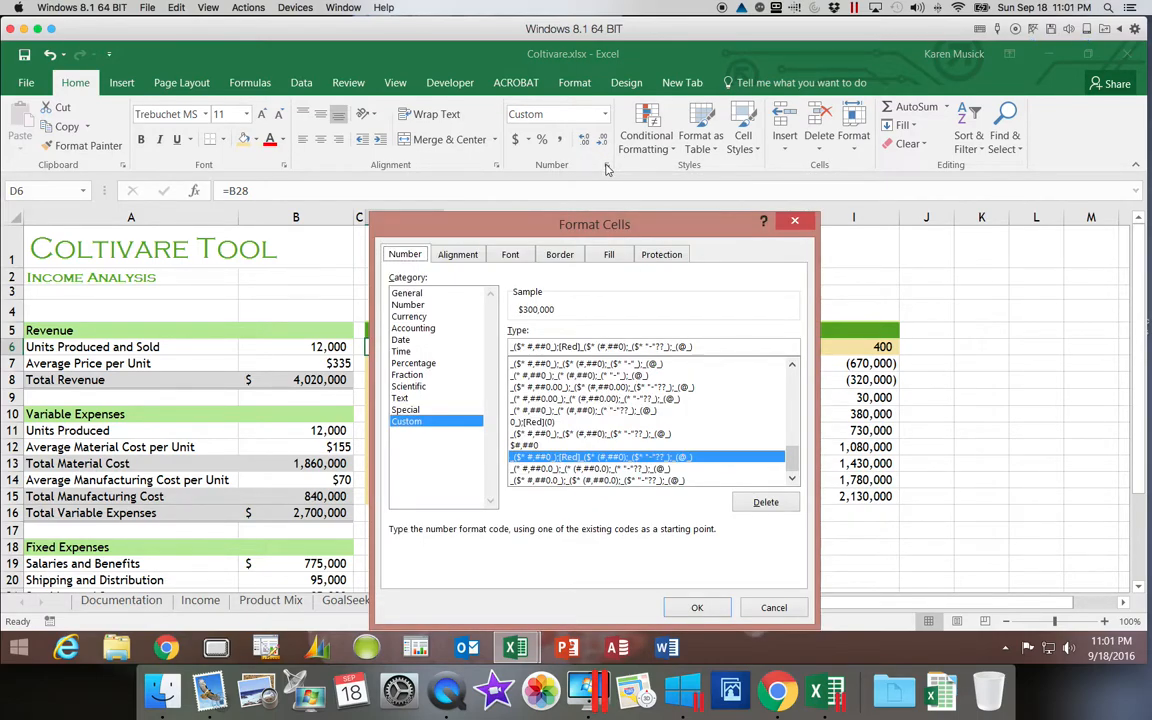
click(426, 423)
drag(791, 458, 797, 378)
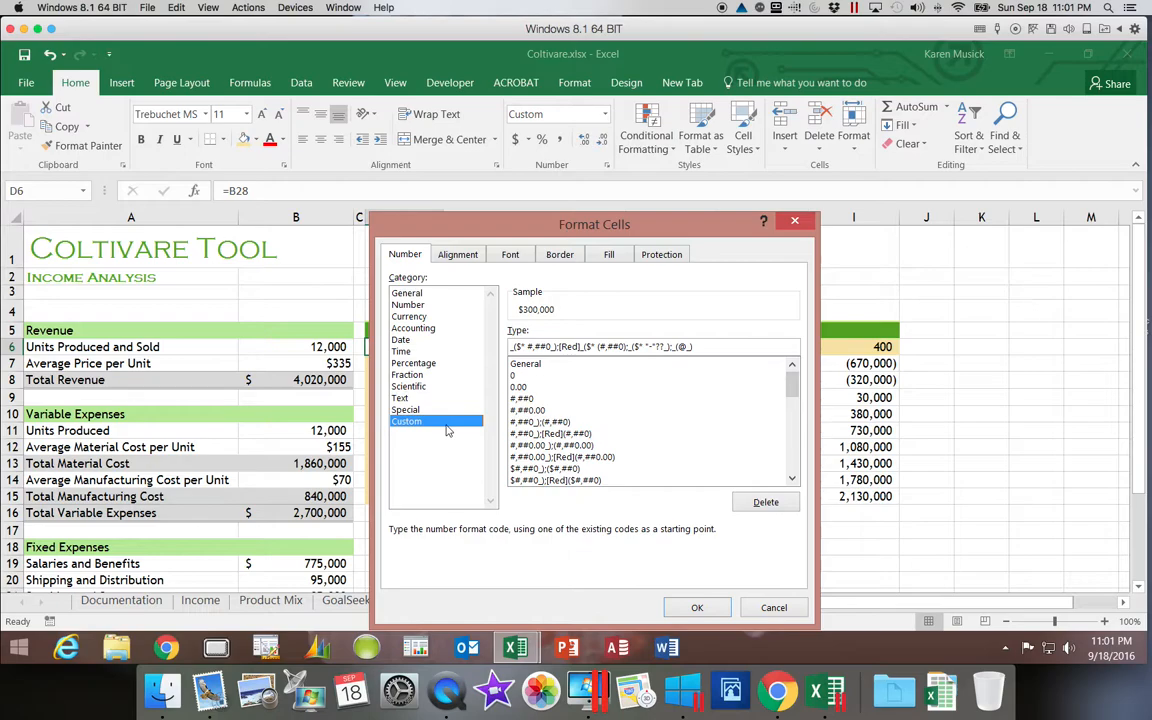
click(512, 347)
drag(694, 347, 478, 355)
key(BackSpace)
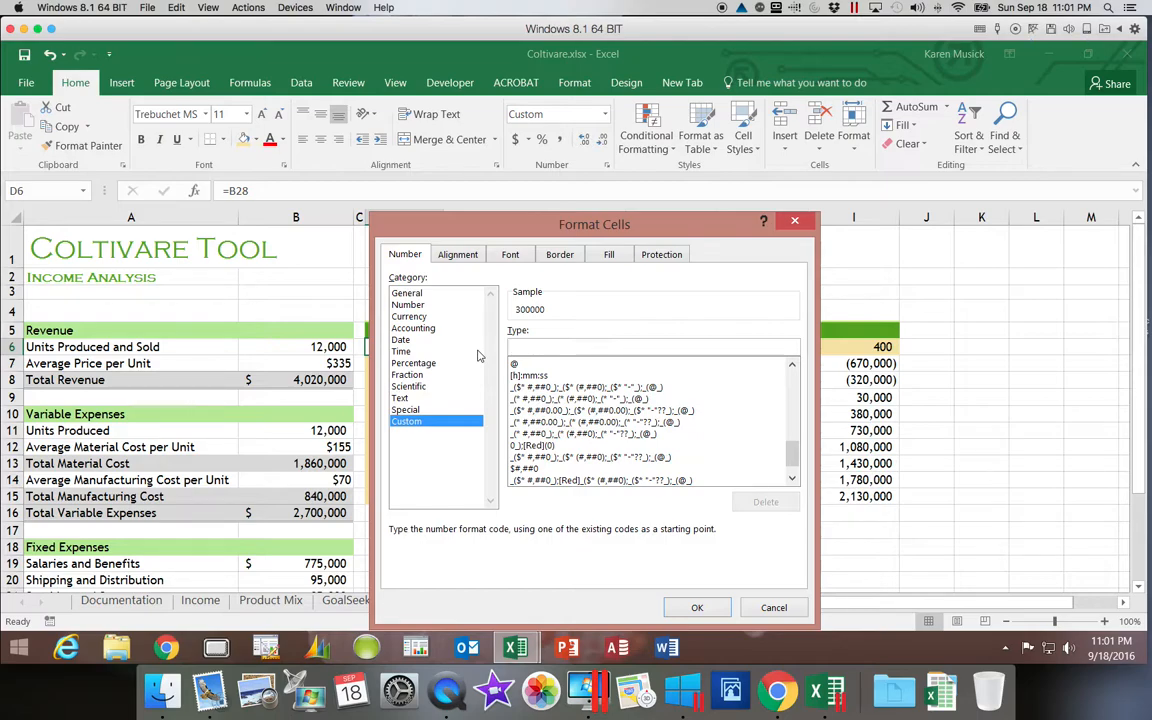
text("Units Sold")
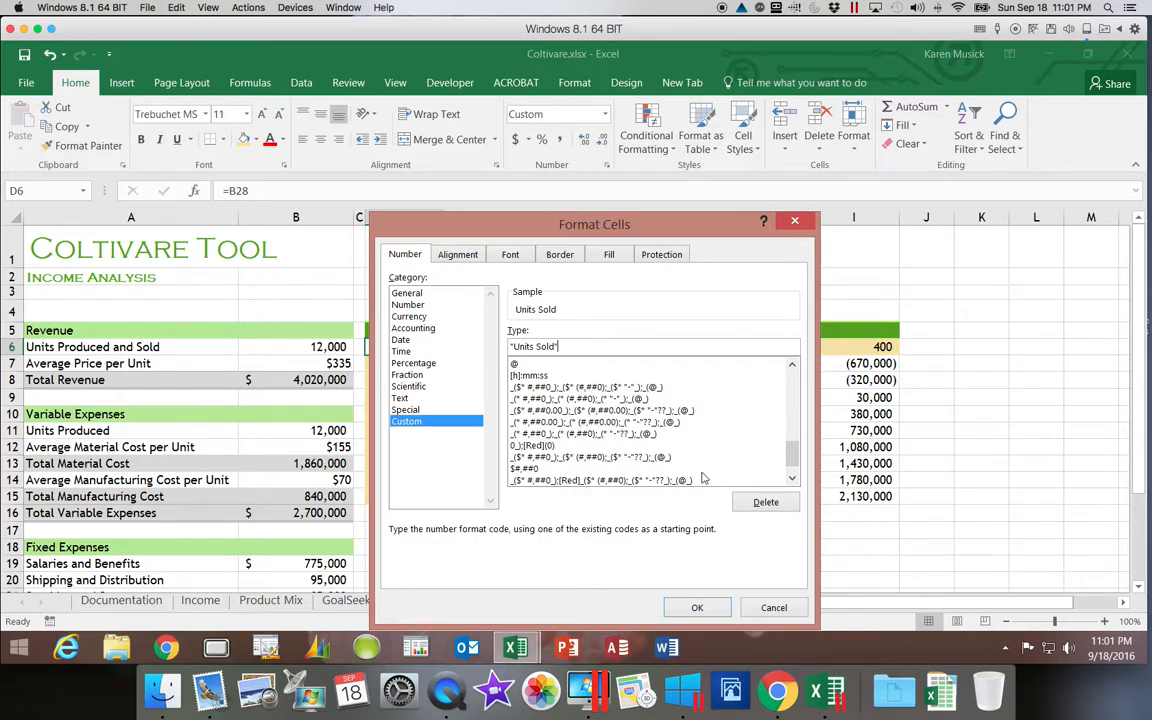
click(697, 610)
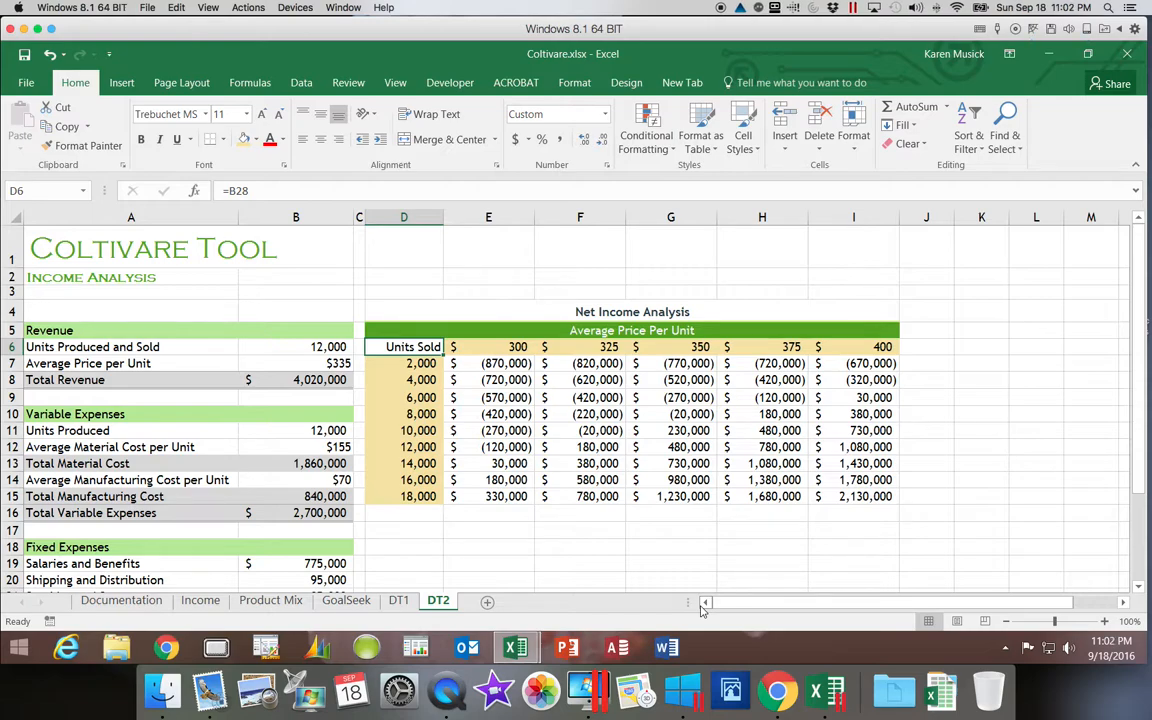
click(744, 136)
click(670, 372)
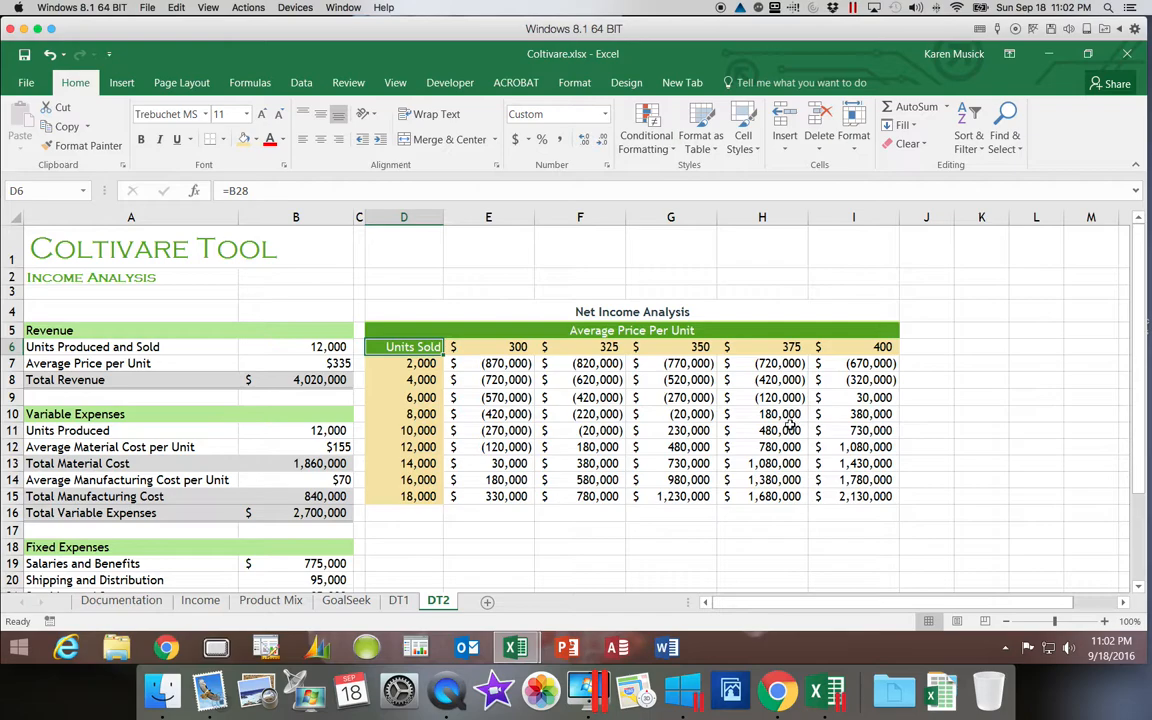
- Insert a scatter chart with straight lines and no markers from the data in D7:I15
click(418, 346)
drag(420, 352, 862, 497)
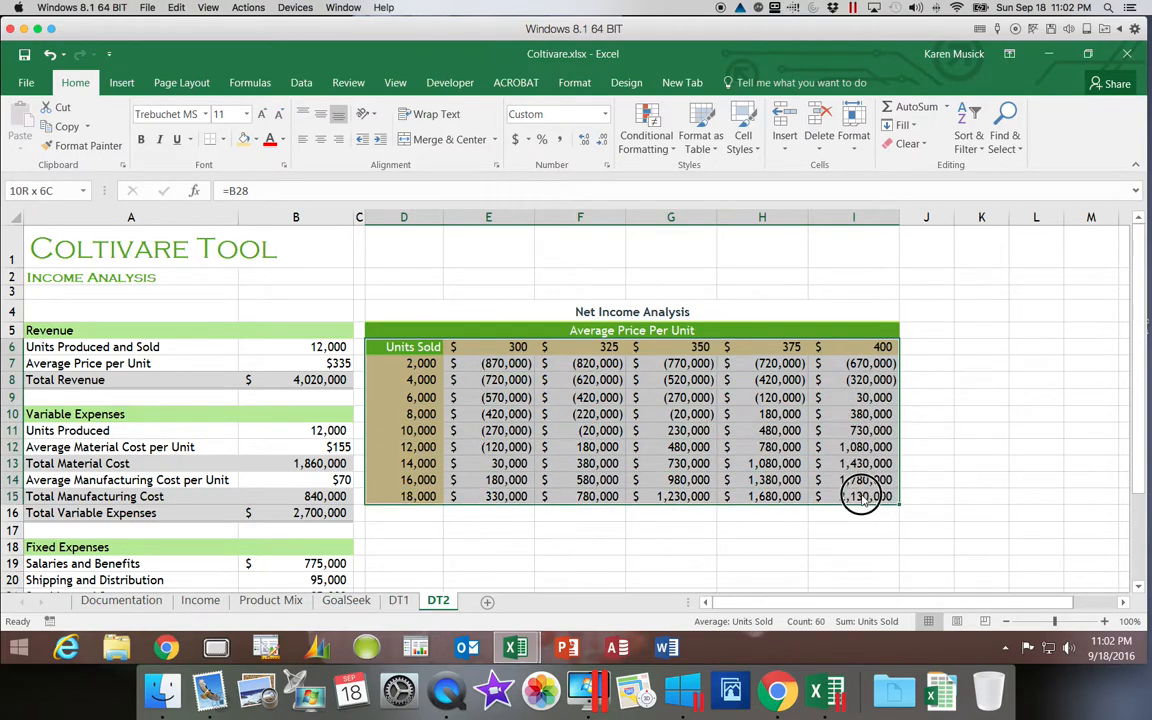
click(420, 364)
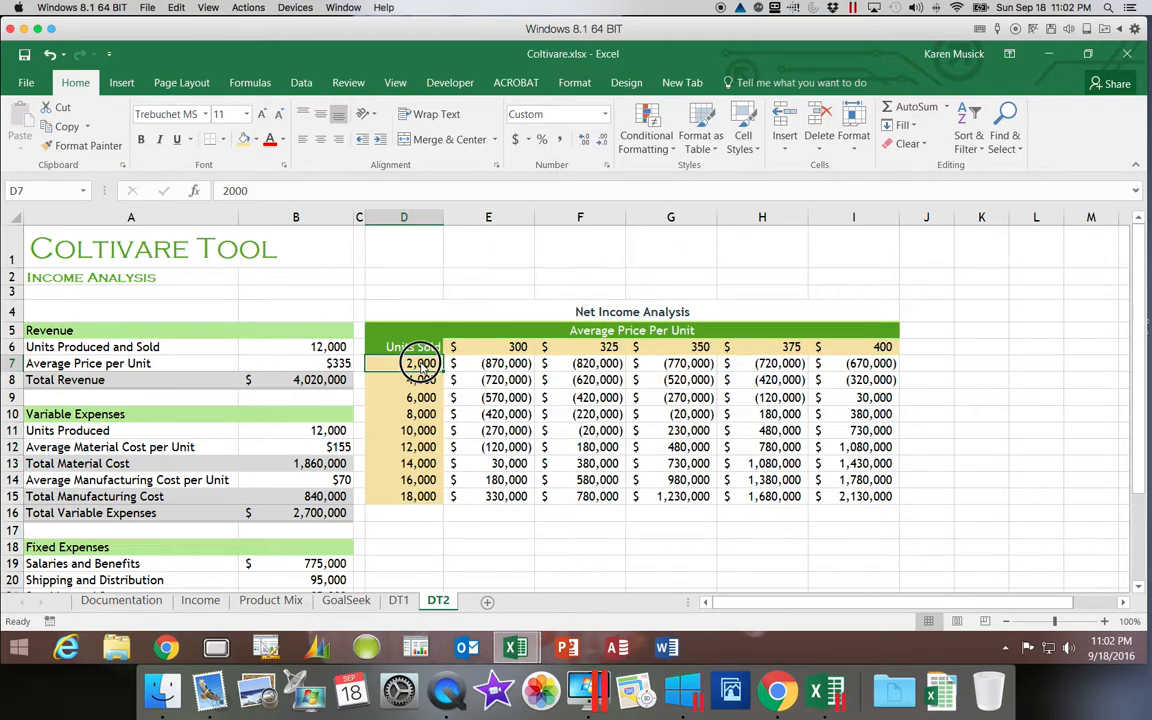
drag(420, 364, 843, 496)
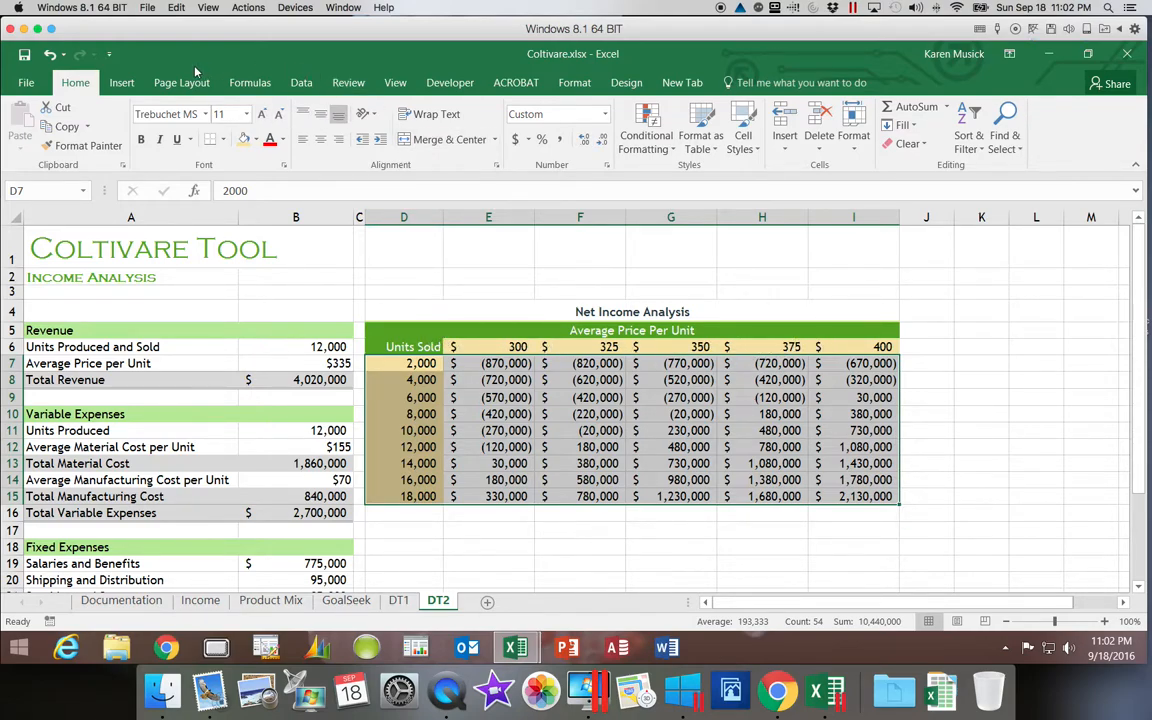
click(123, 80)
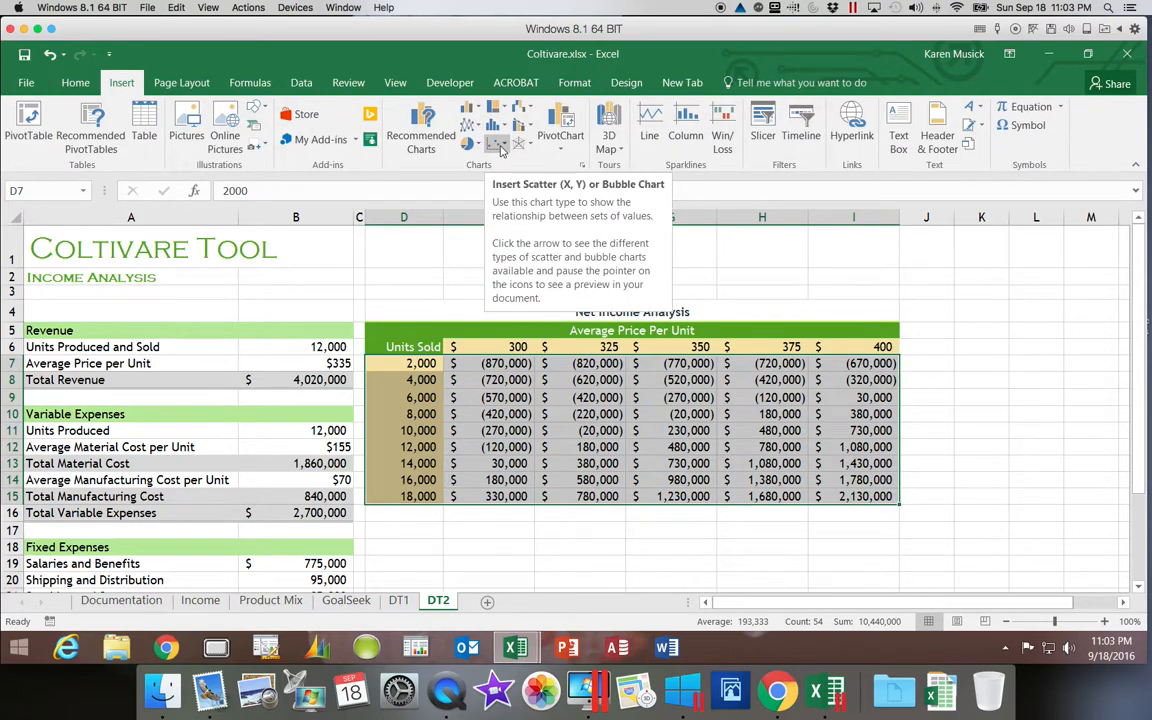
click(498, 144)
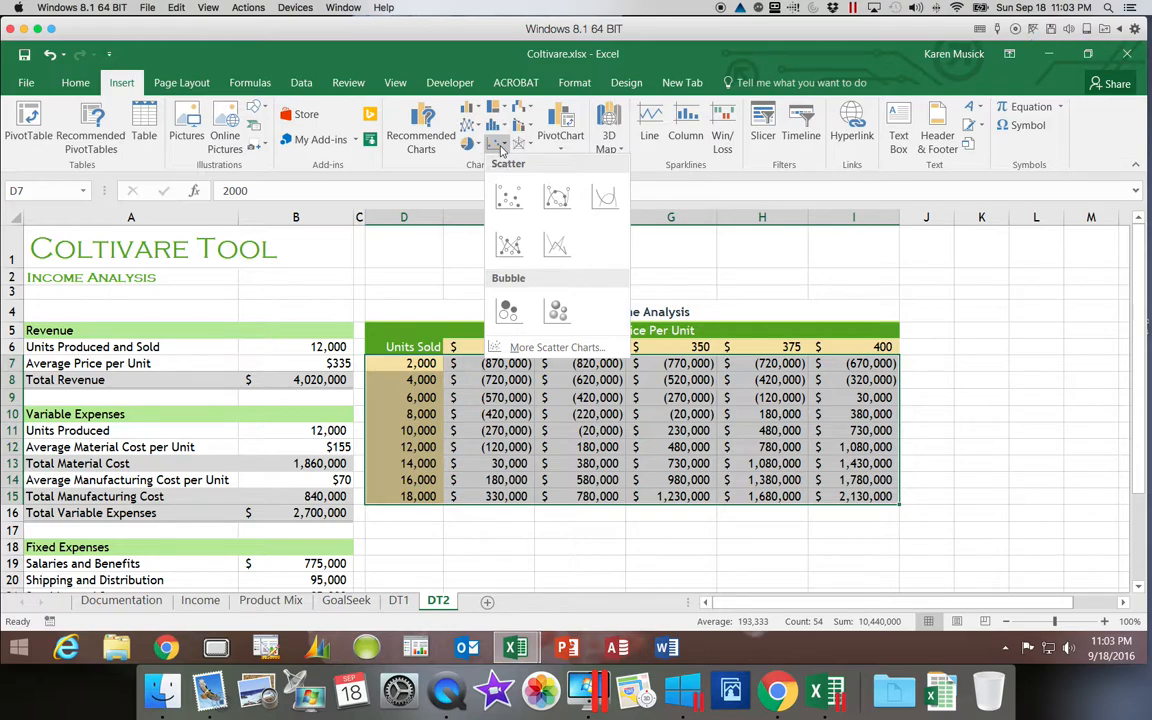
click(561, 252)
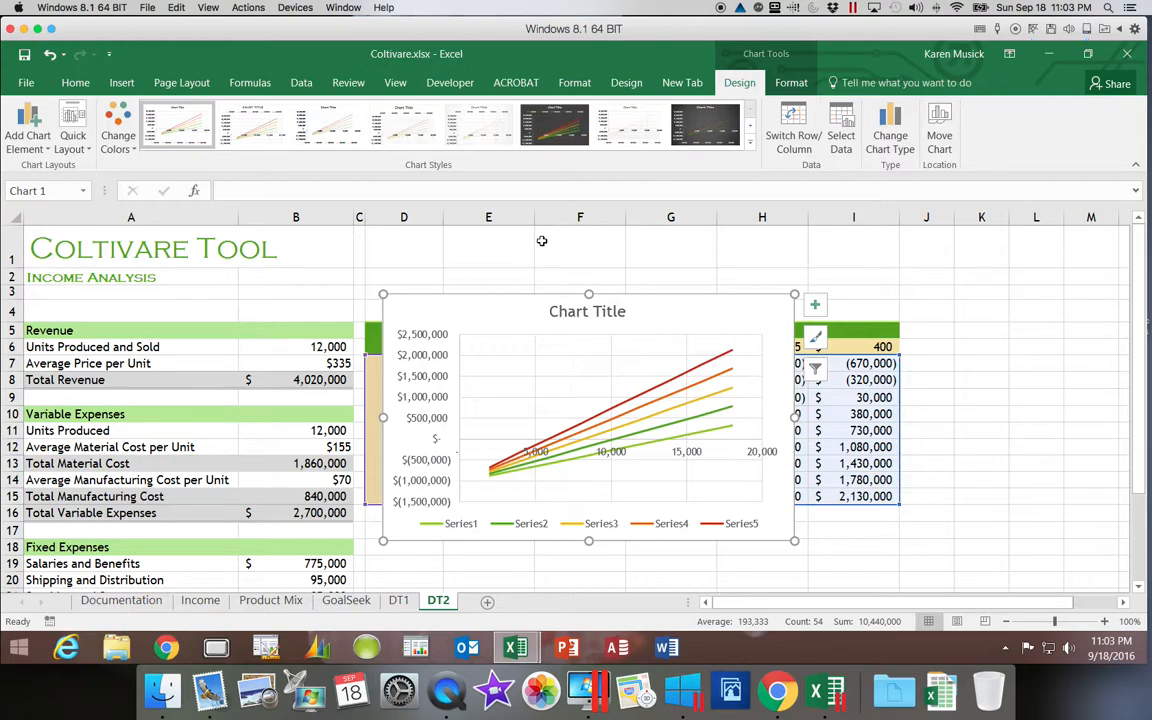
- Place the chart directly beneath the data table and resize it to span columns D to I, ending at row 28
drag(521, 306, 494, 525)
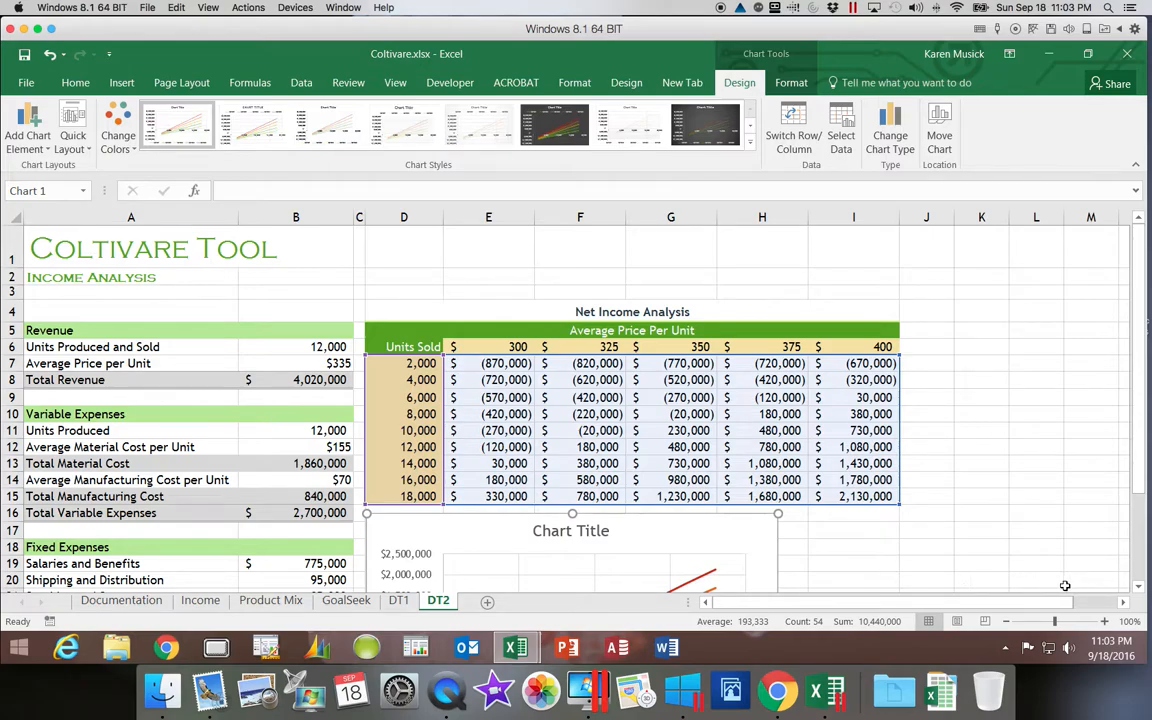
click(1138, 586)
click(1138, 586)
click(1139, 587)
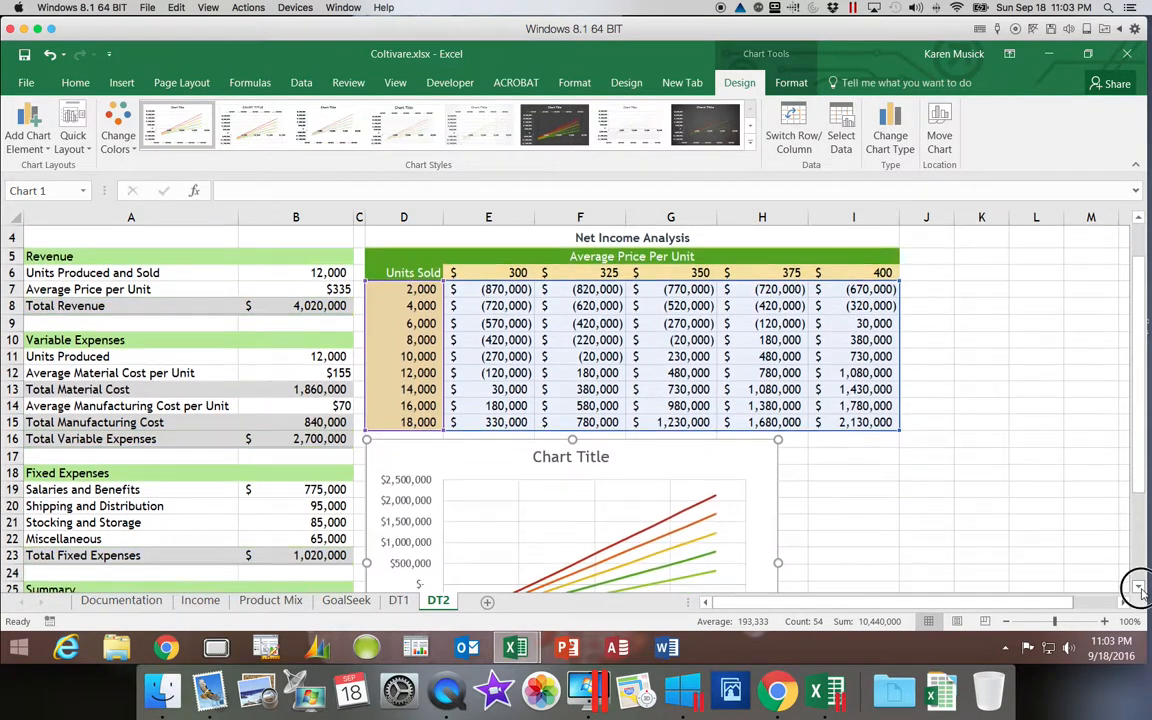
click(1139, 587)
click(1139, 587)
click(1139, 587)
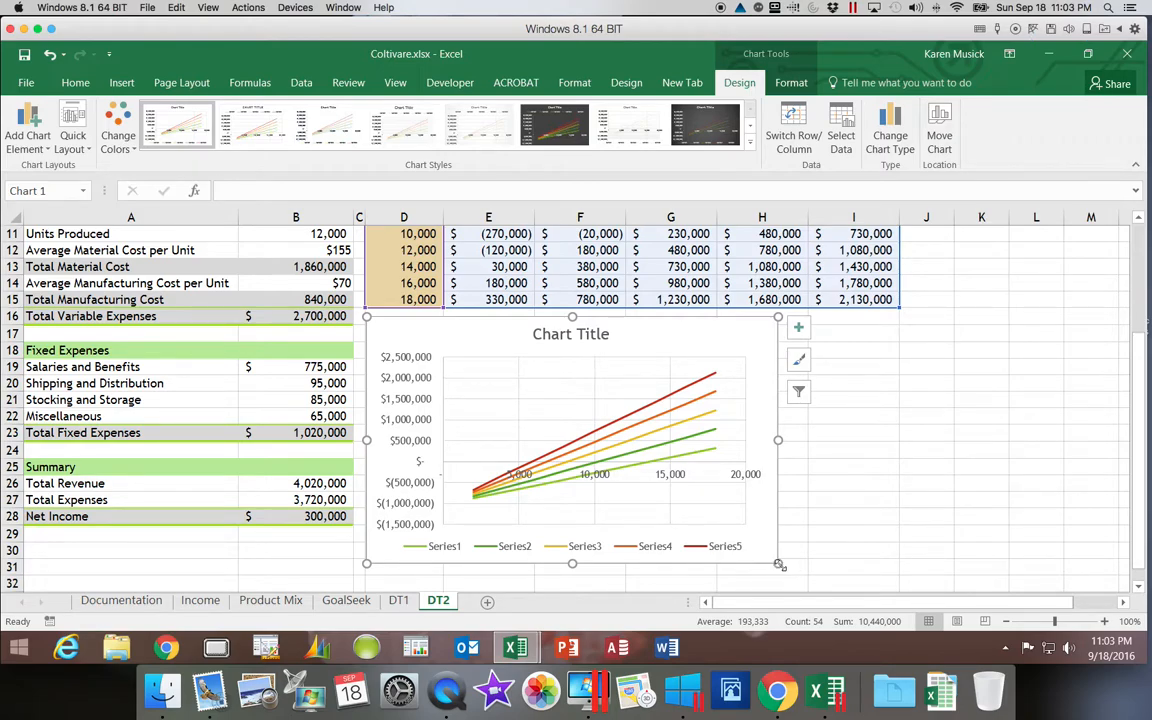
drag(779, 565, 897, 526)
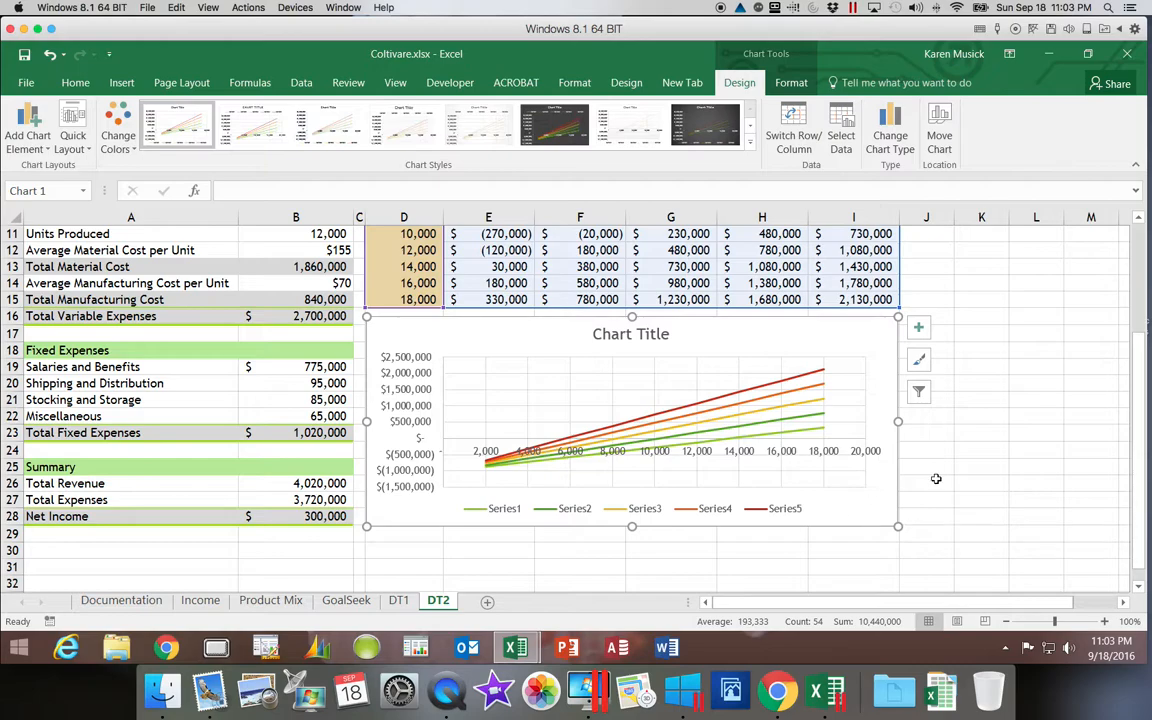
- Remove the chart title and place the legend to the right of the plot
click(920, 330)
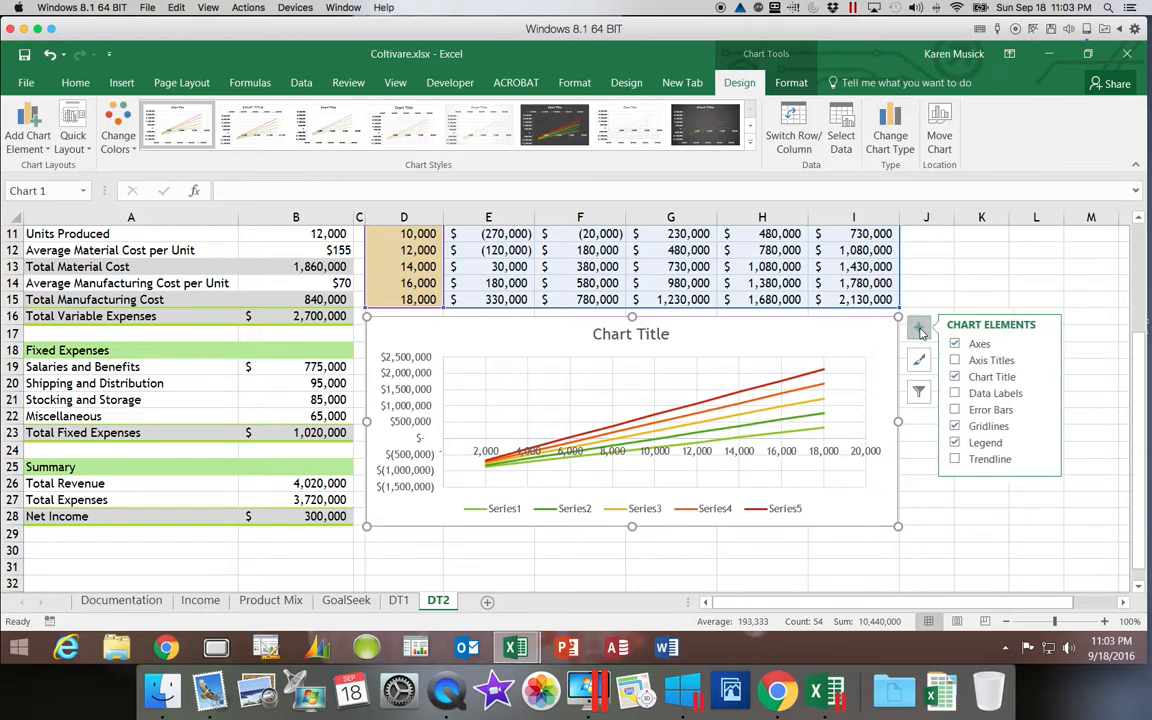
click(956, 378)
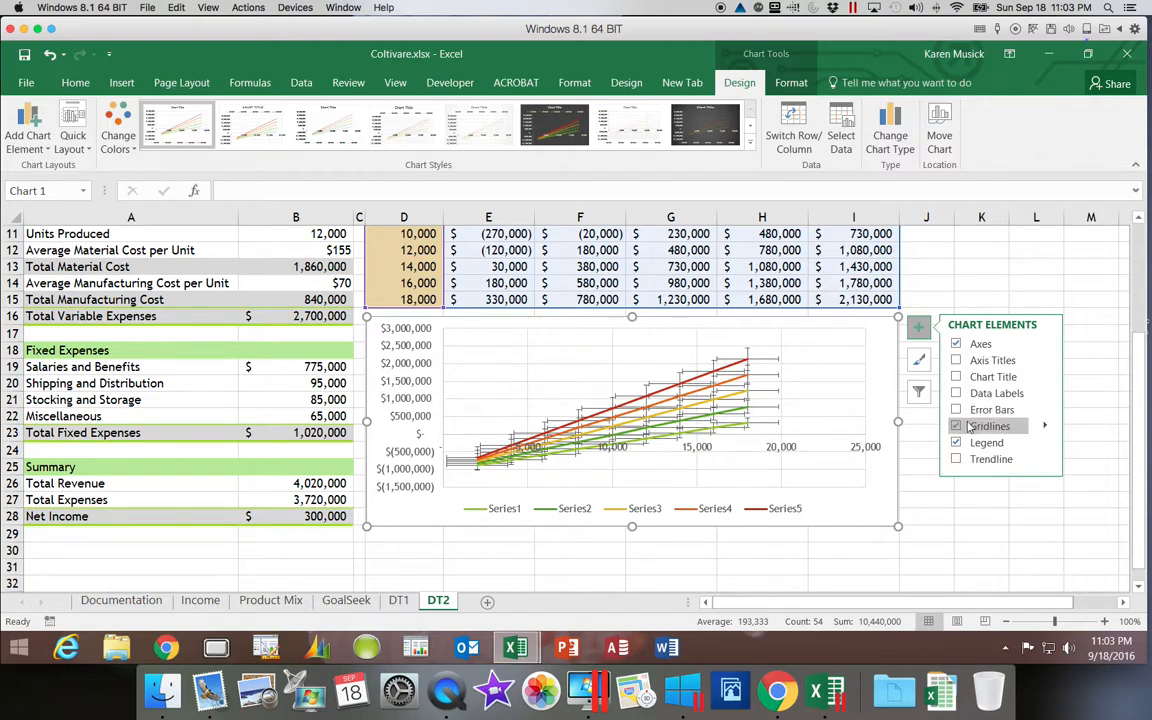
click(1045, 442)
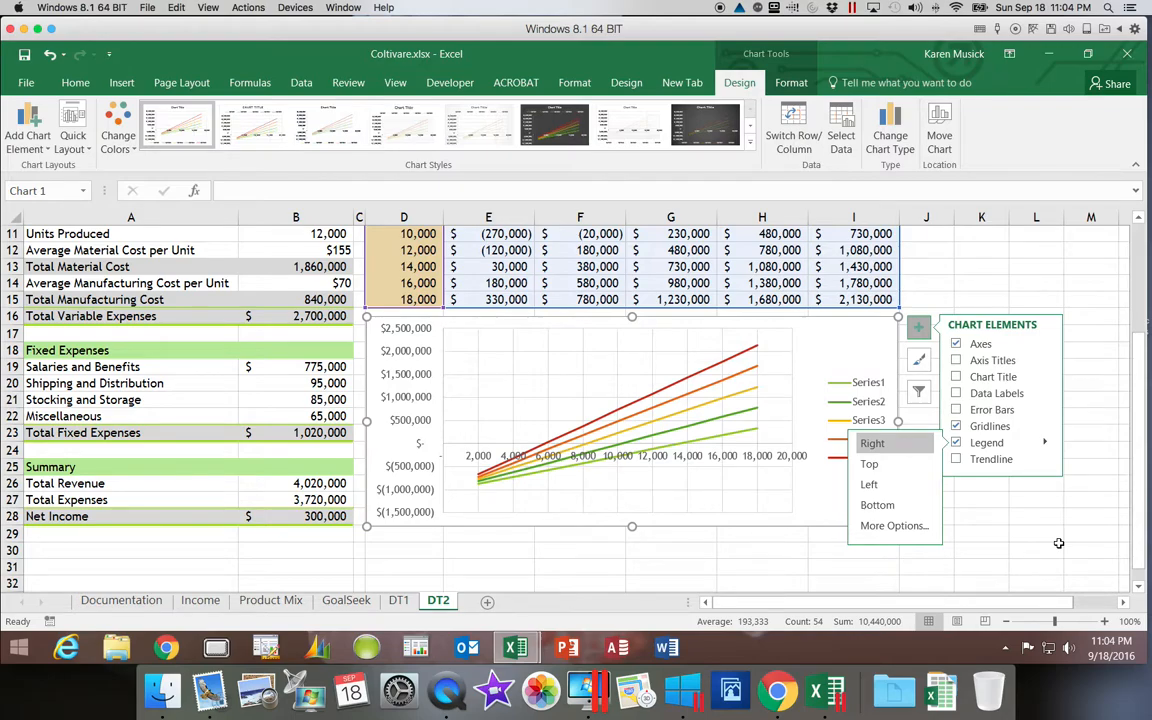
click(1040, 480)
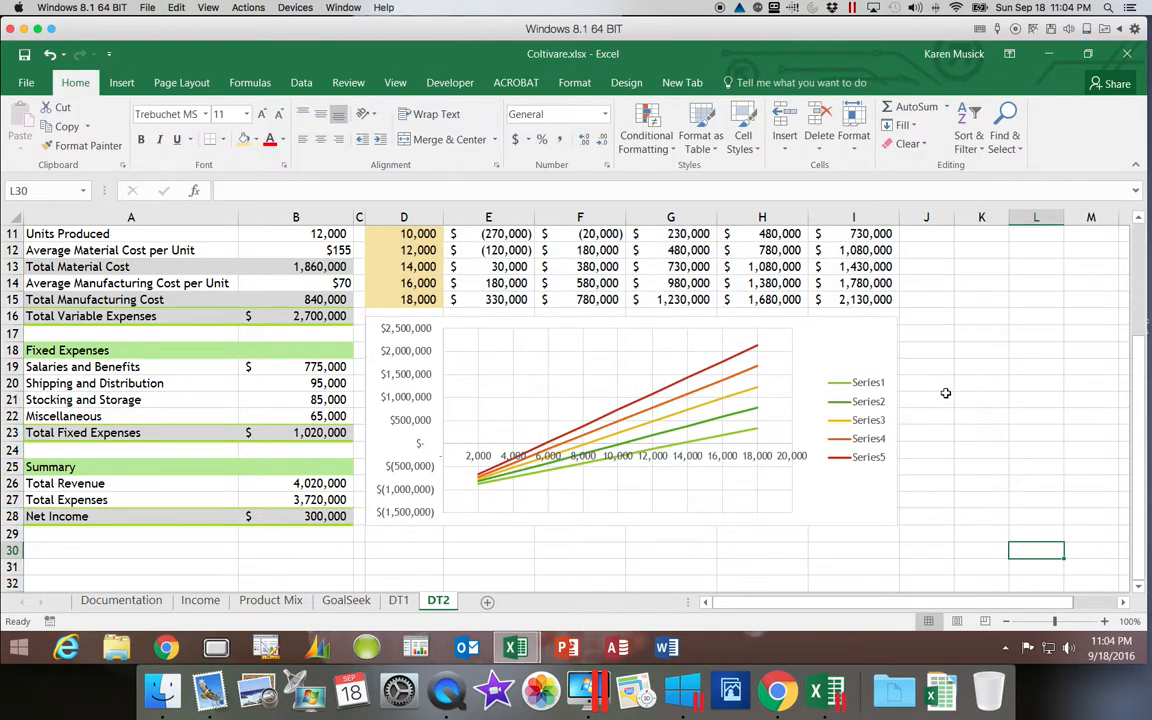
- Fill the scatter chart's chart area with Gray-25%, Background 2 and its plot area with white
click(853, 346)
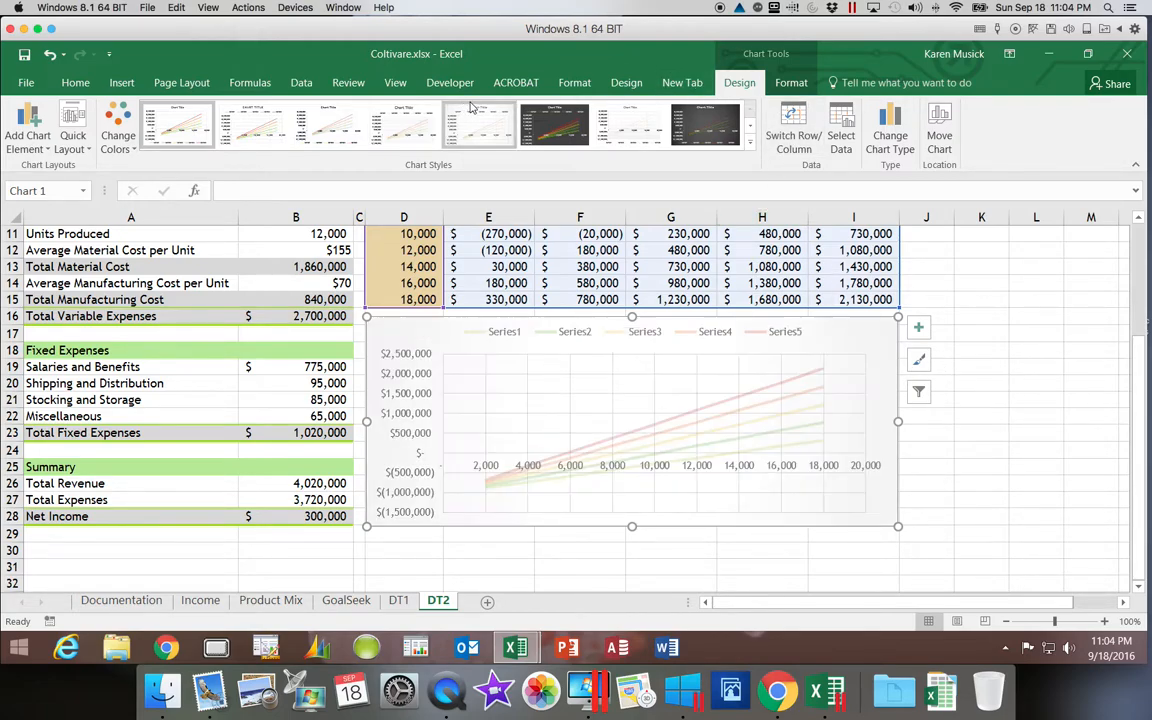
click(792, 84)
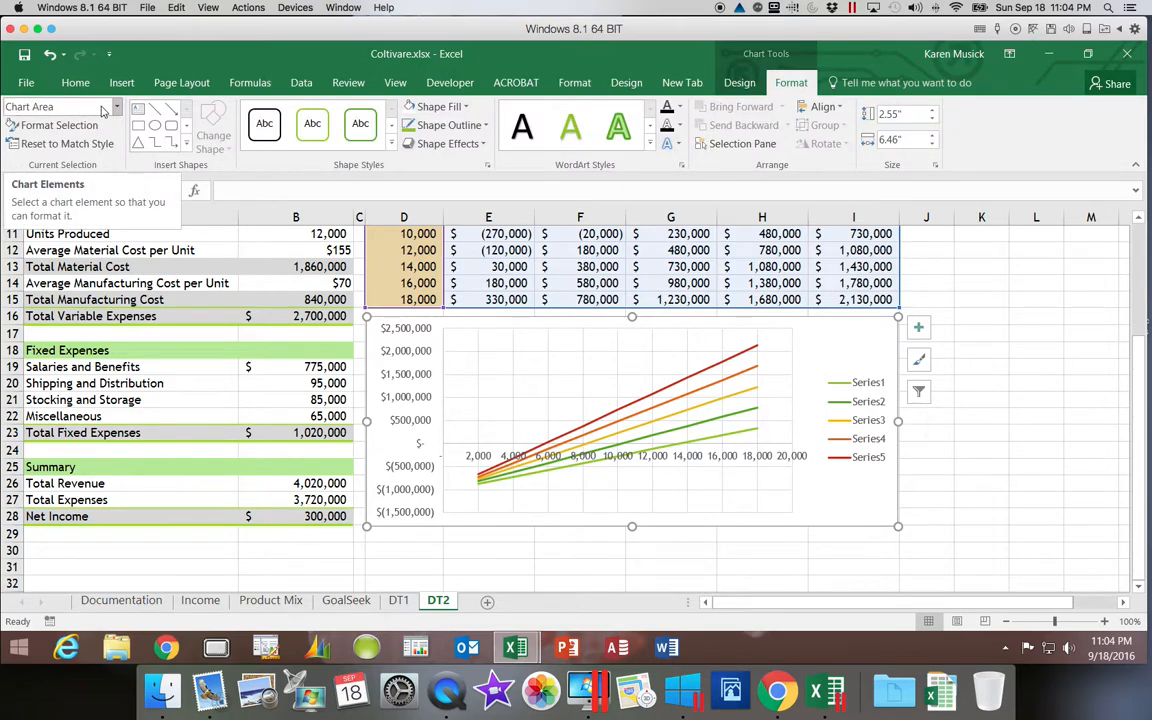
click(467, 107)
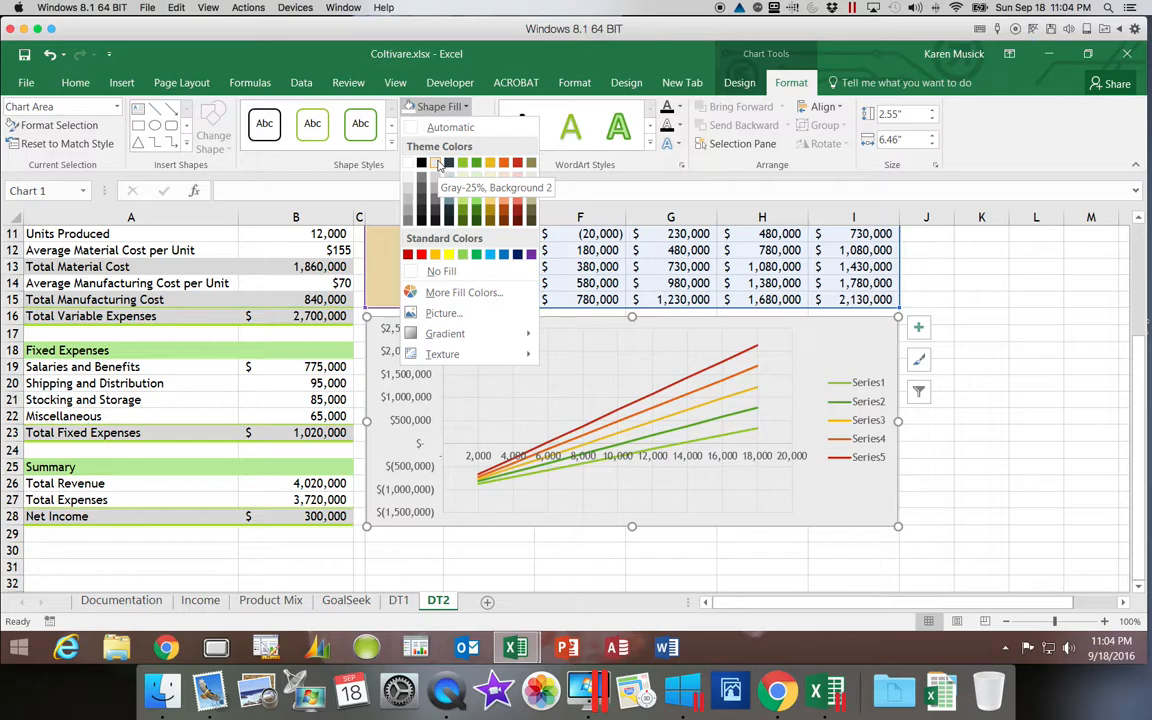
click(437, 164)
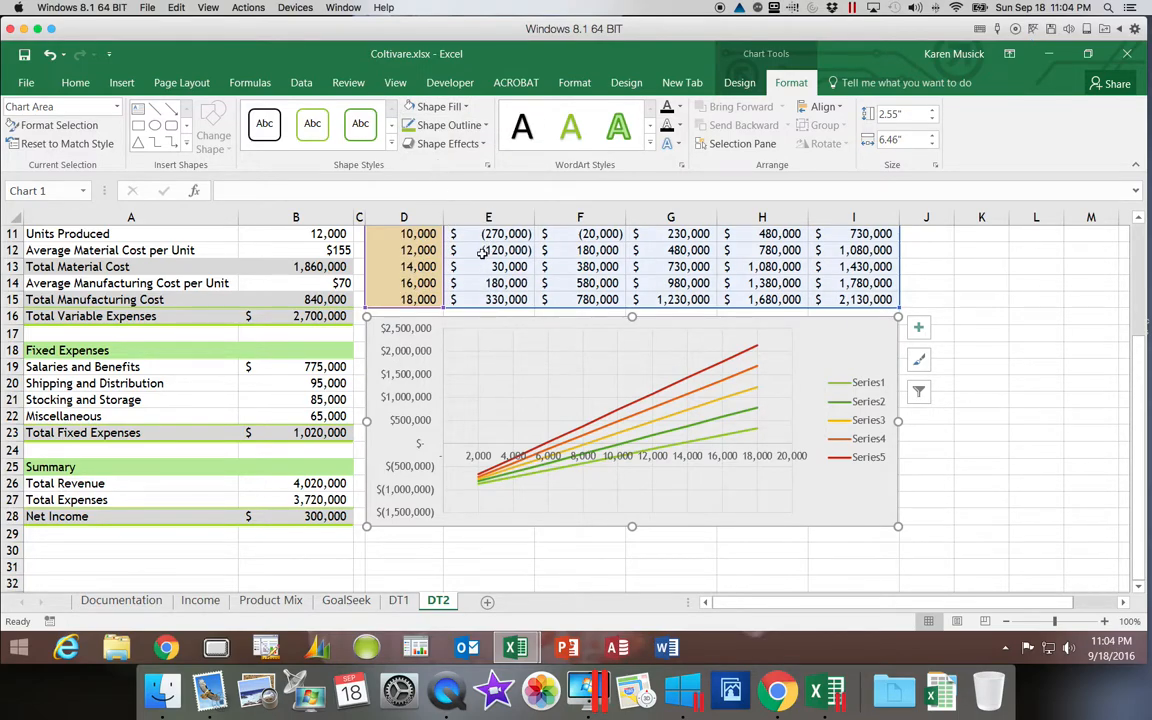
click(530, 342)
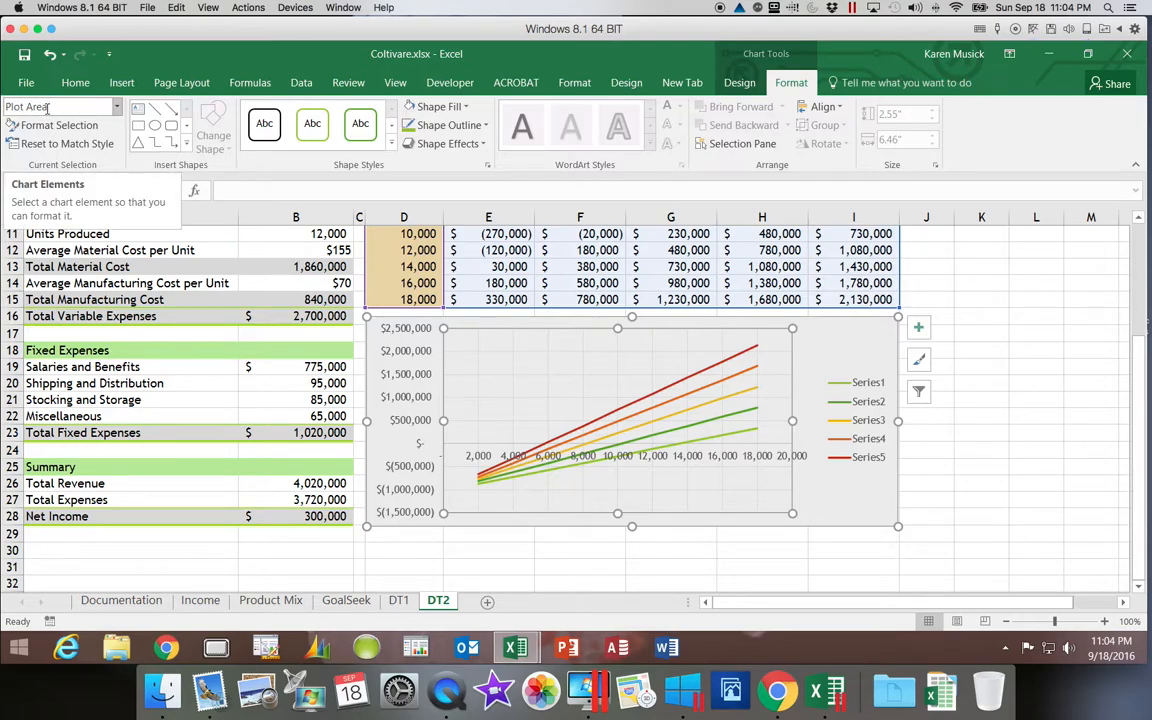
click(467, 108)
click(403, 158)
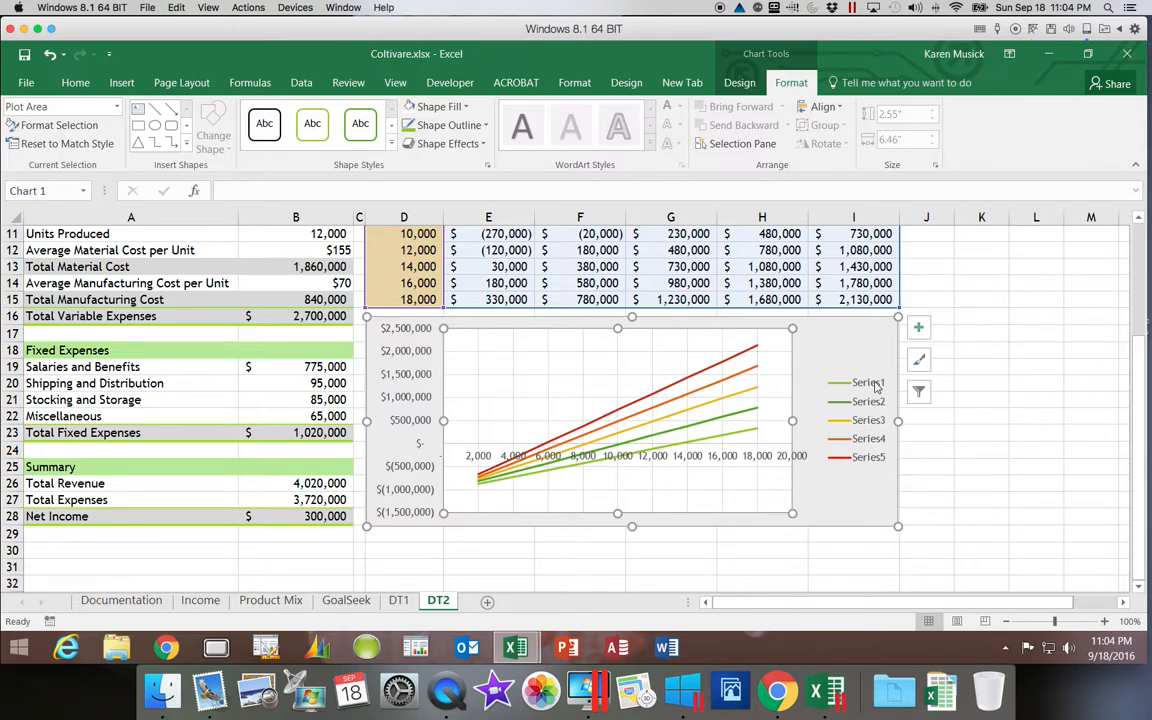
- Edit the chart's data source so that Series1 takes its name from cell E6
scroll(1126, 398, up, 5)
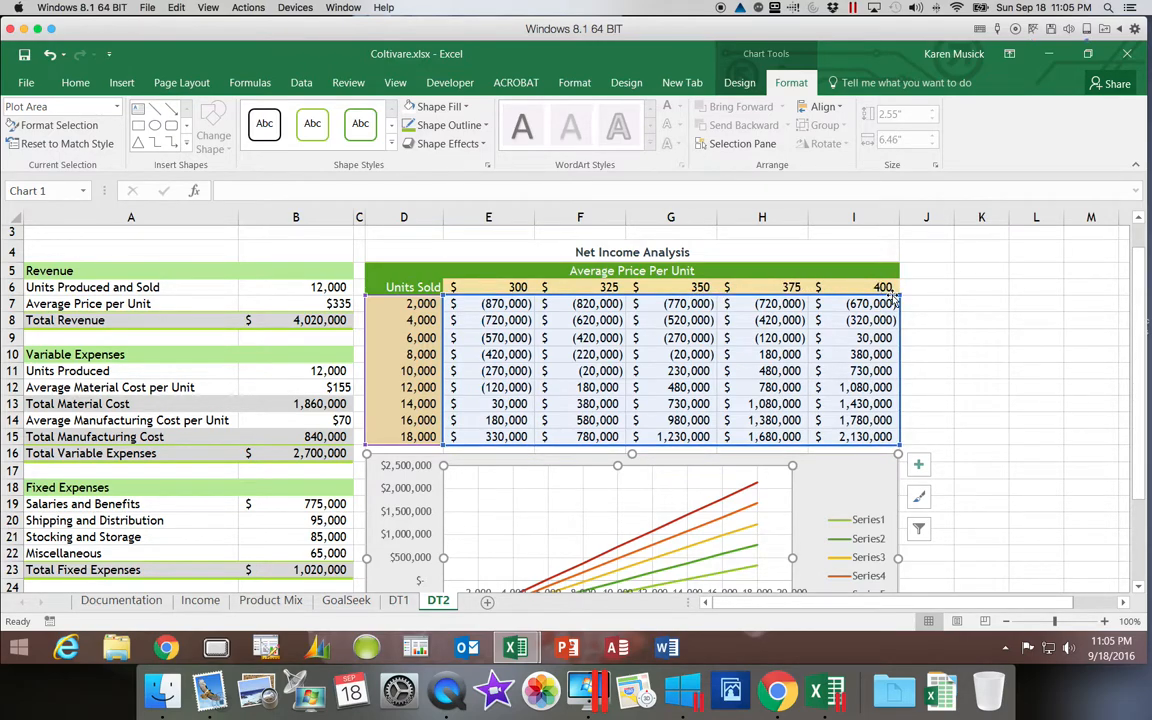
drag(1140, 335, 1139, 384)
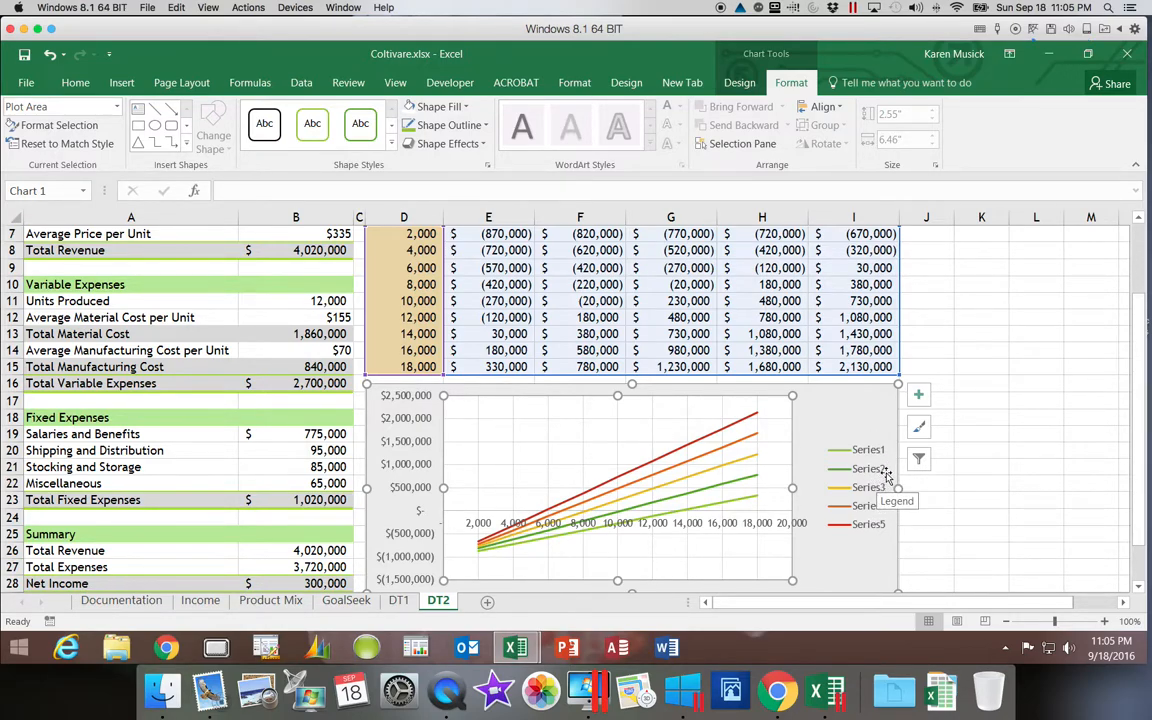
click(739, 83)
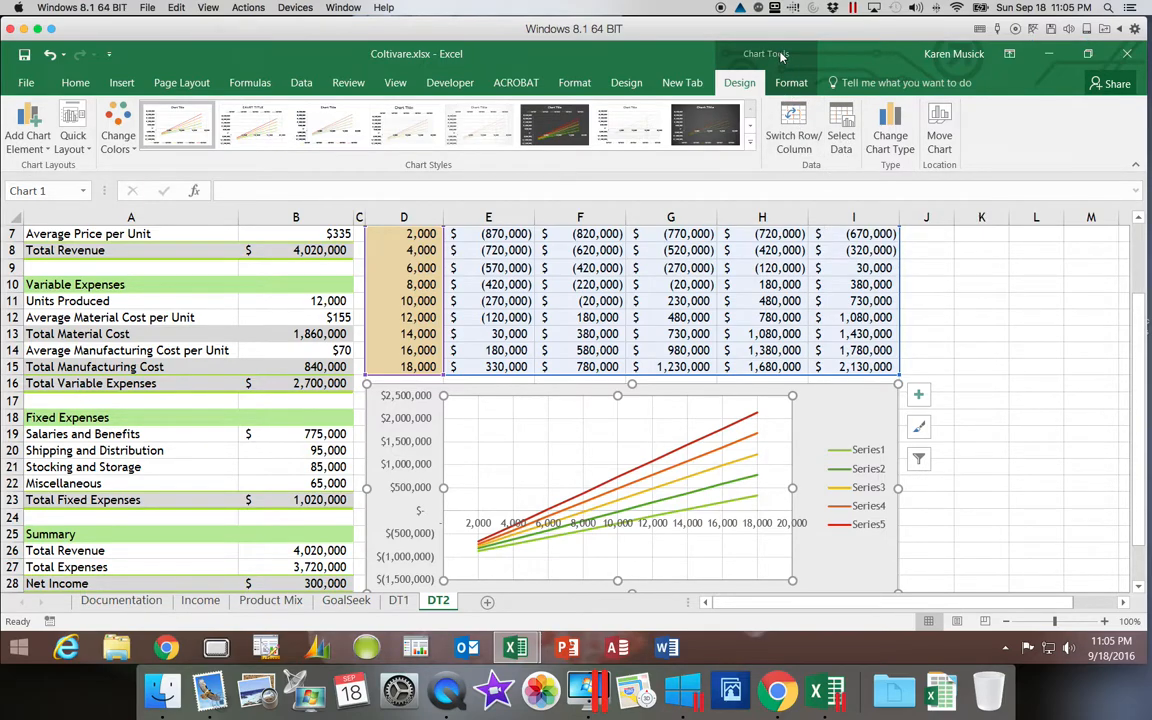
click(841, 128)
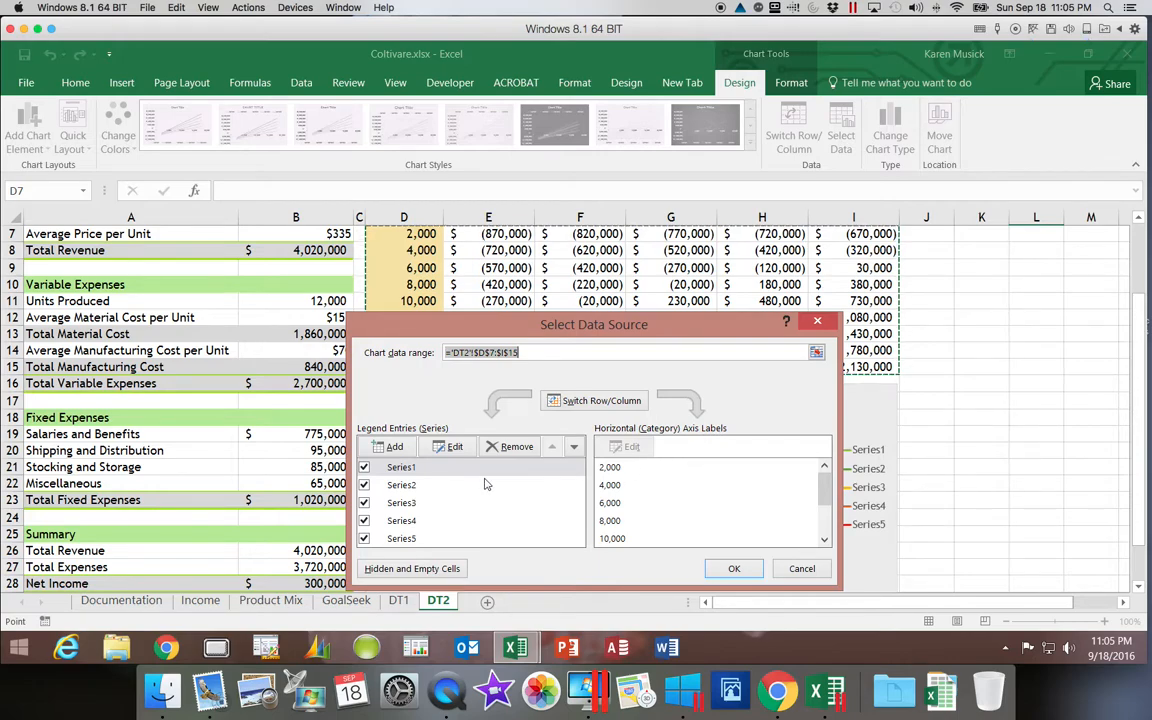
click(411, 469)
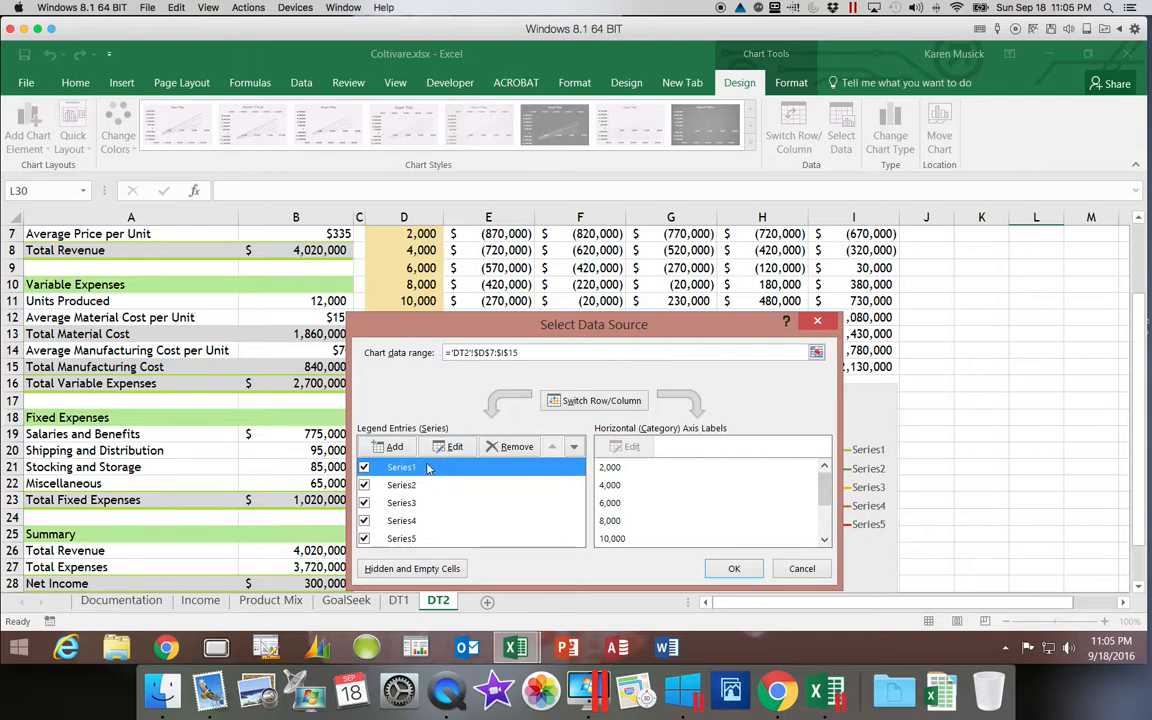
click(444, 450)
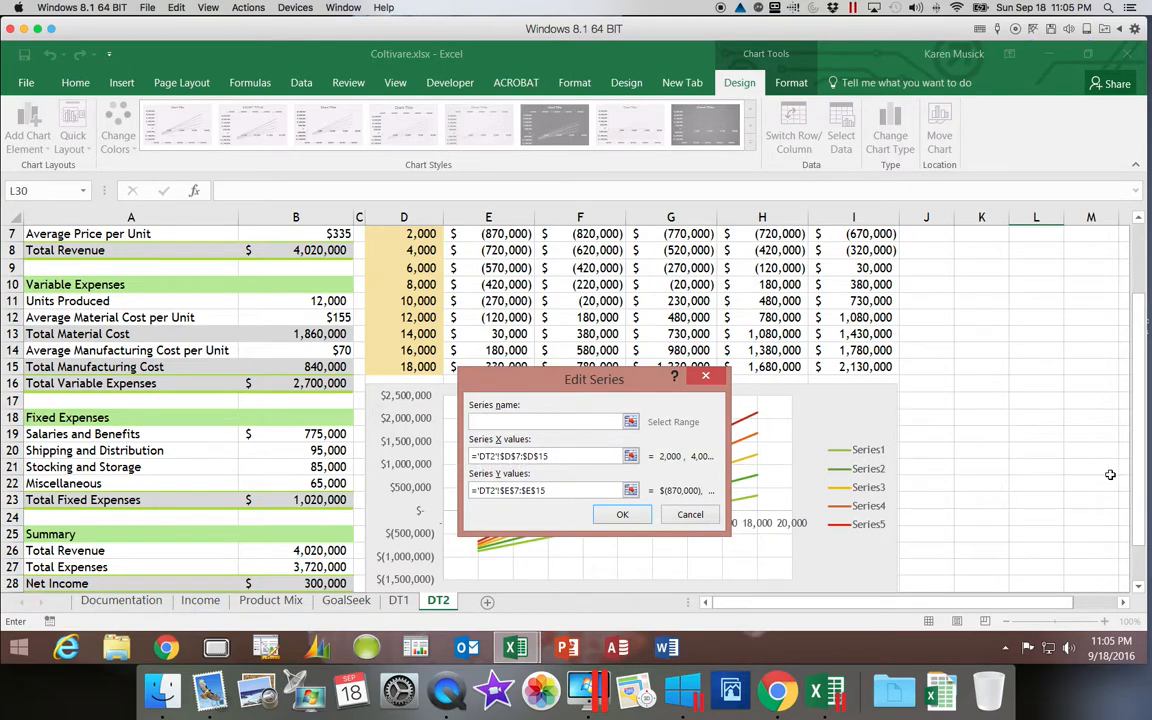
scroll(1138, 484, up, 5)
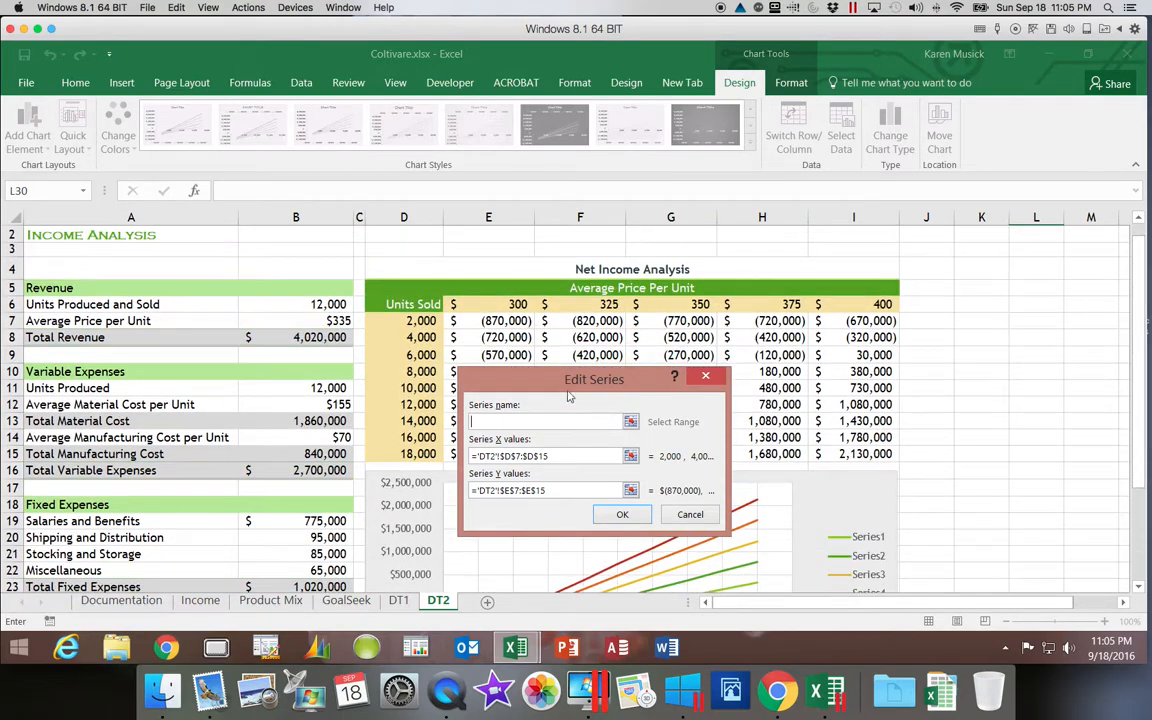
click(508, 304)
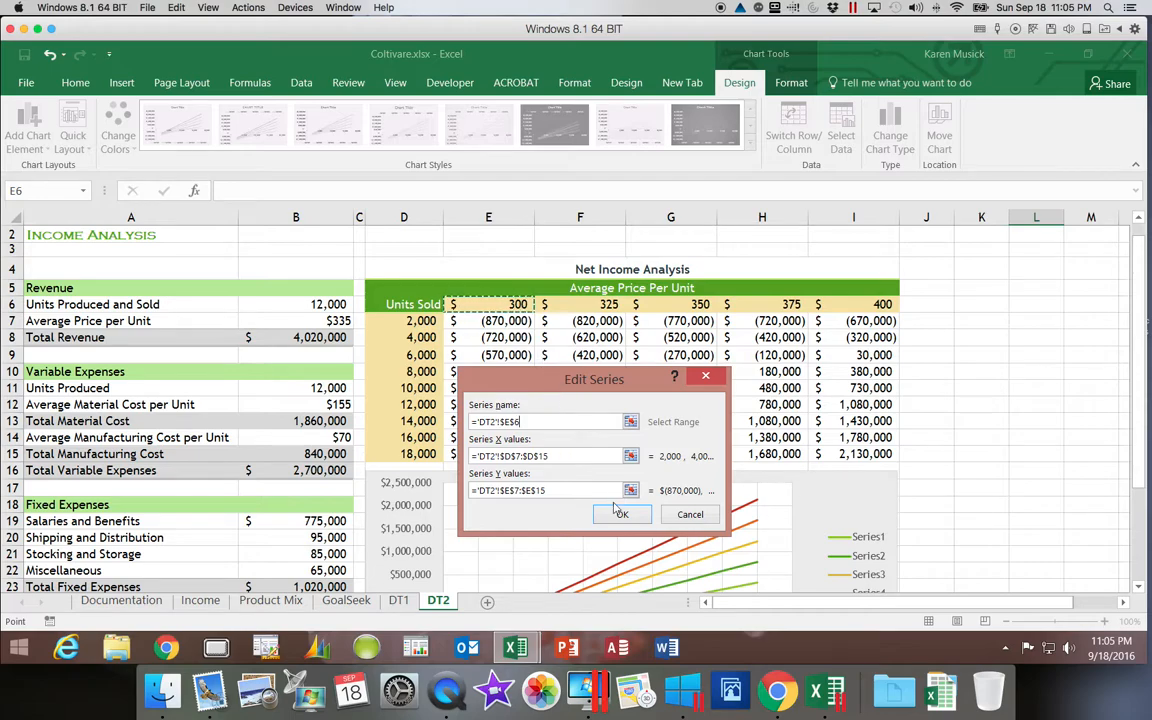
click(622, 516)
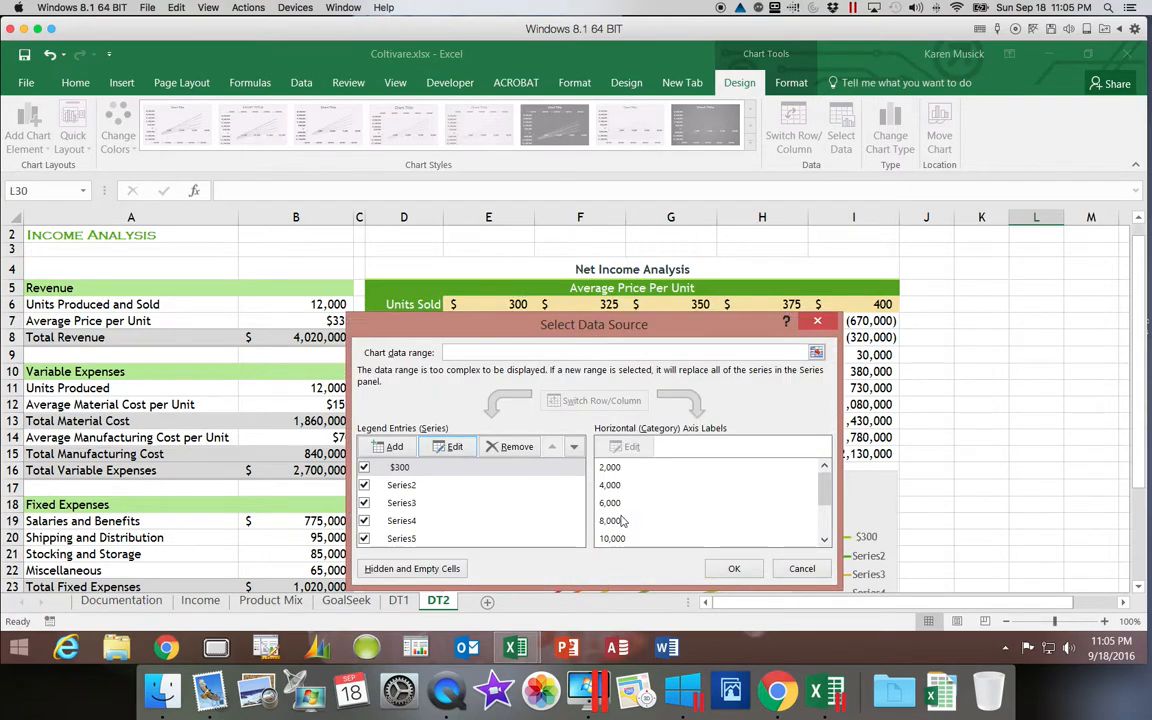
- Name Series2 from cell F6 and Series3 from cell G6 in the chart's data source
click(411, 484)
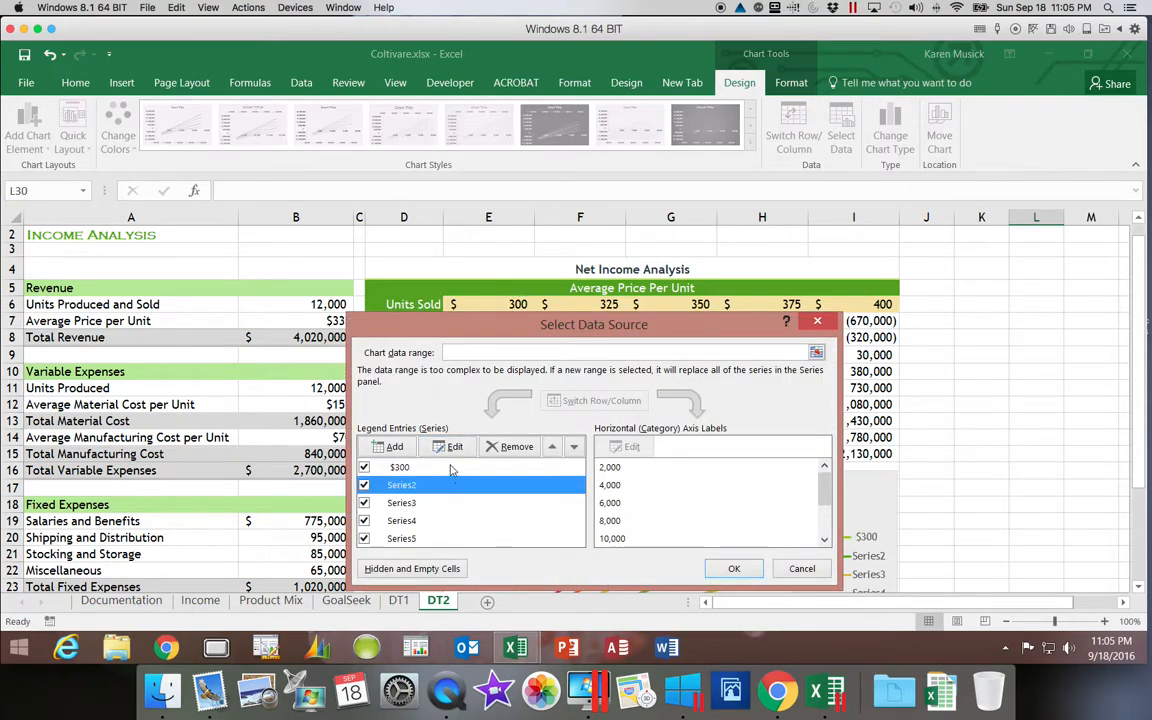
click(450, 447)
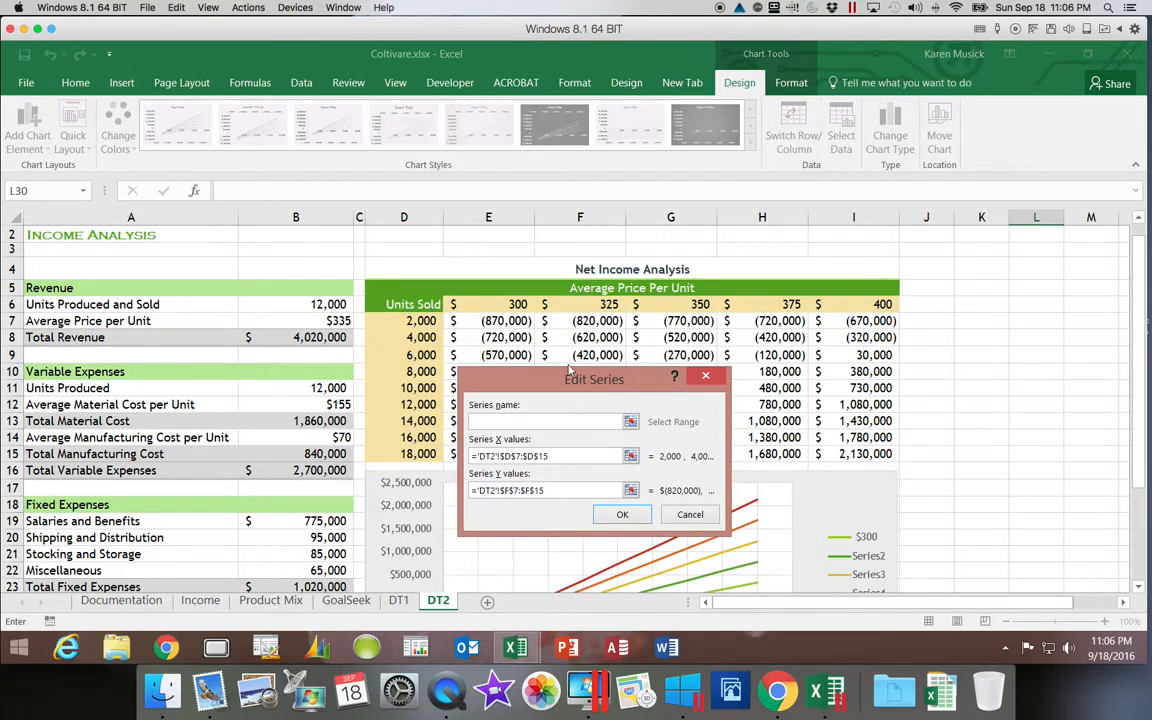
click(584, 307)
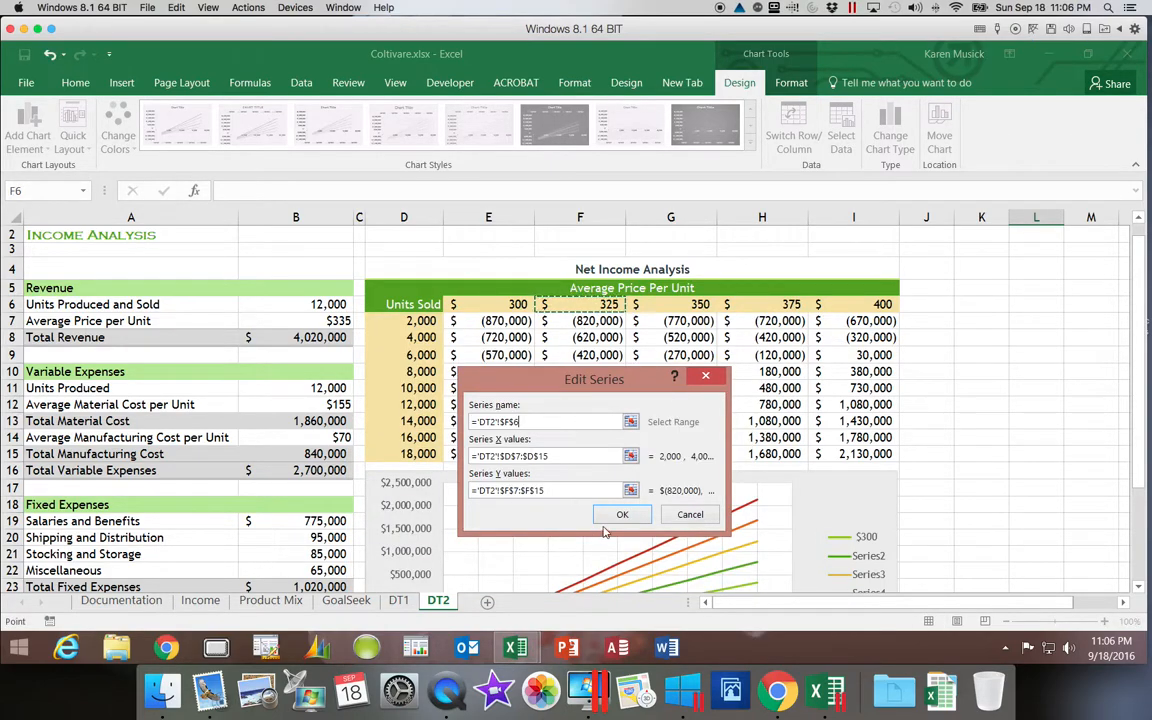
click(619, 515)
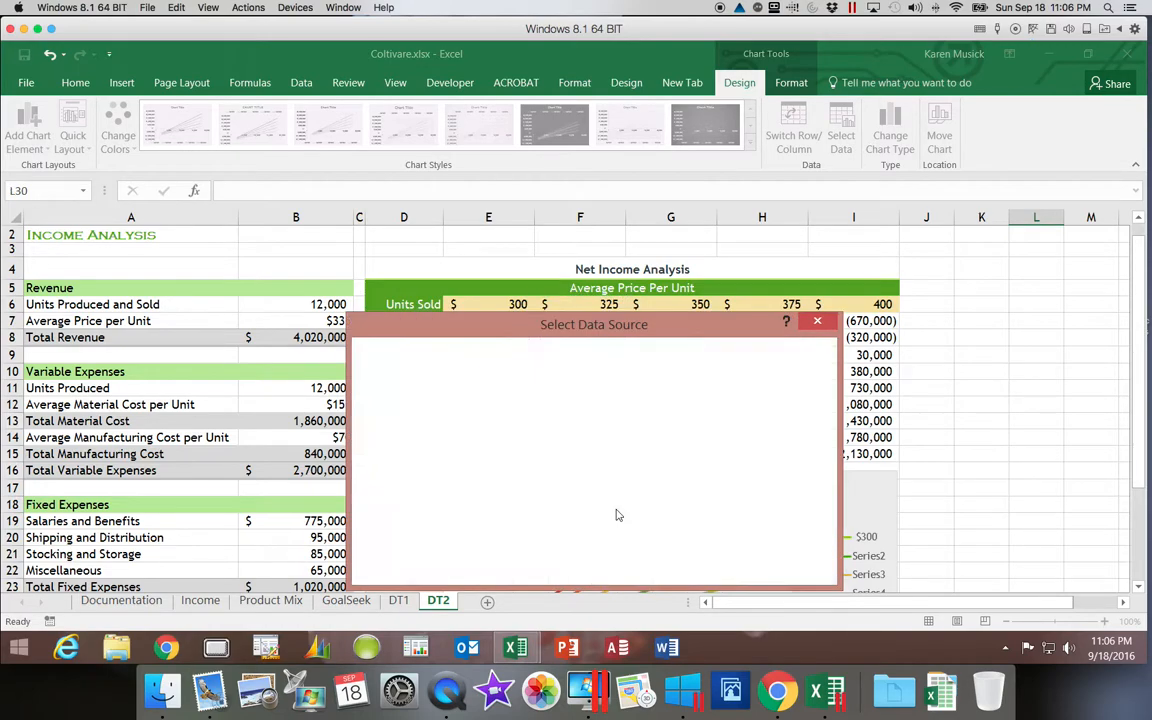
click(405, 503)
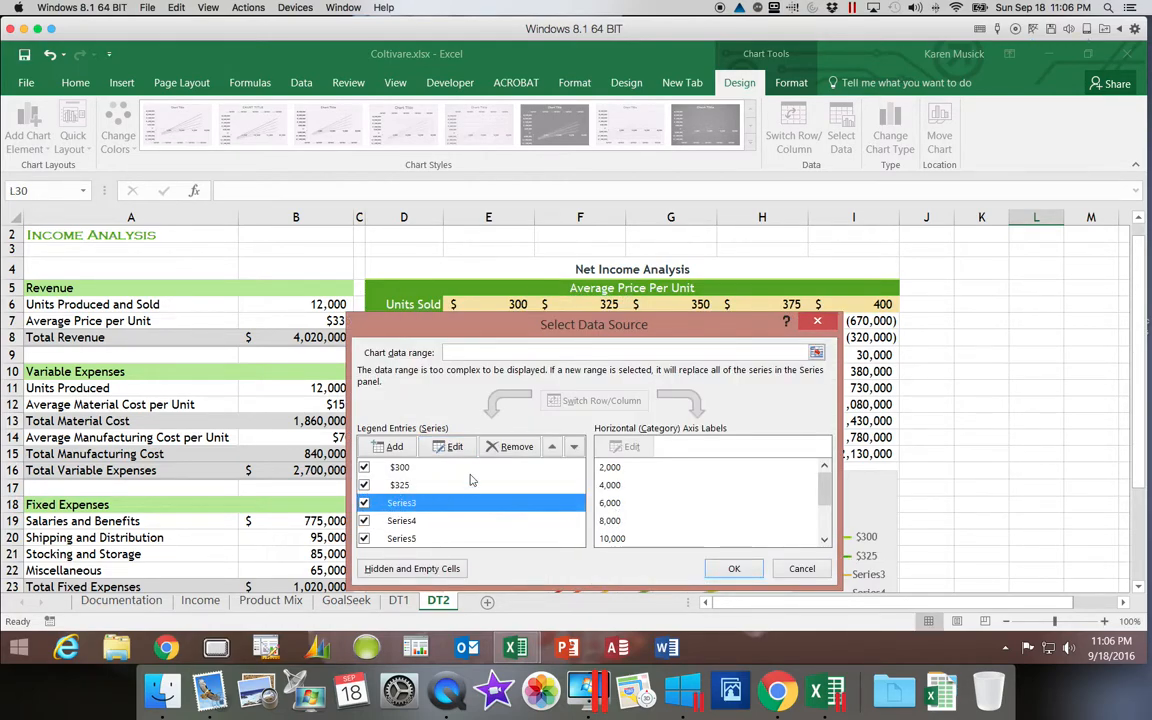
click(452, 447)
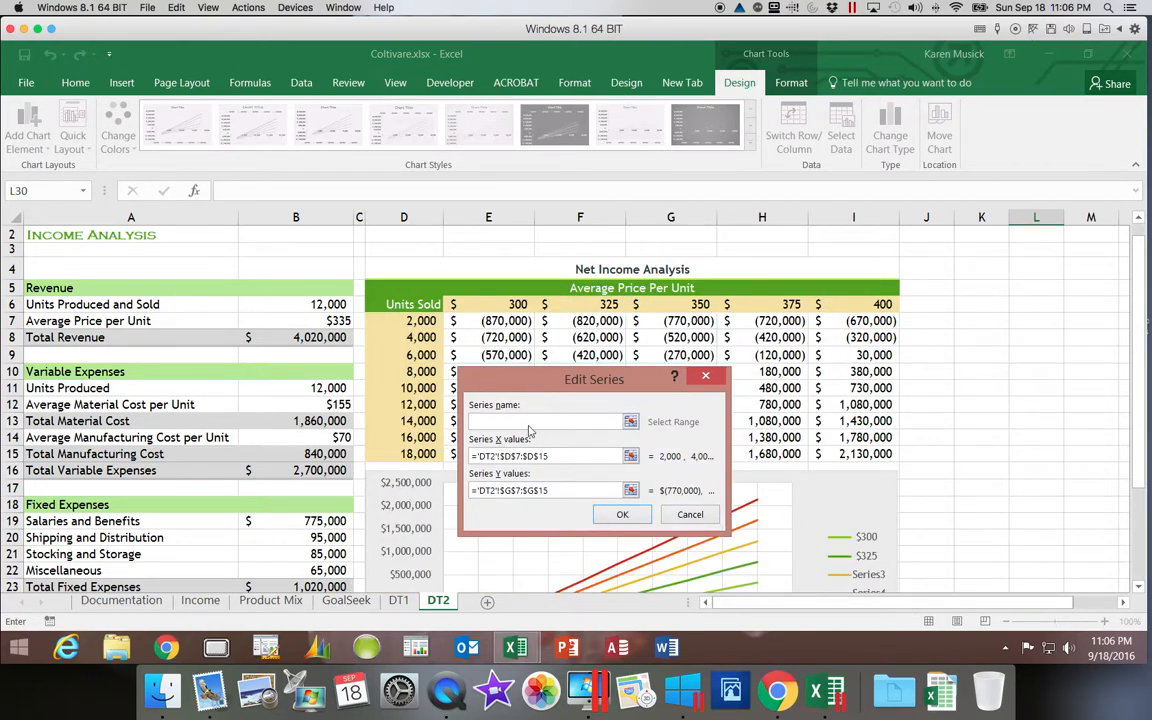
click(630, 302)
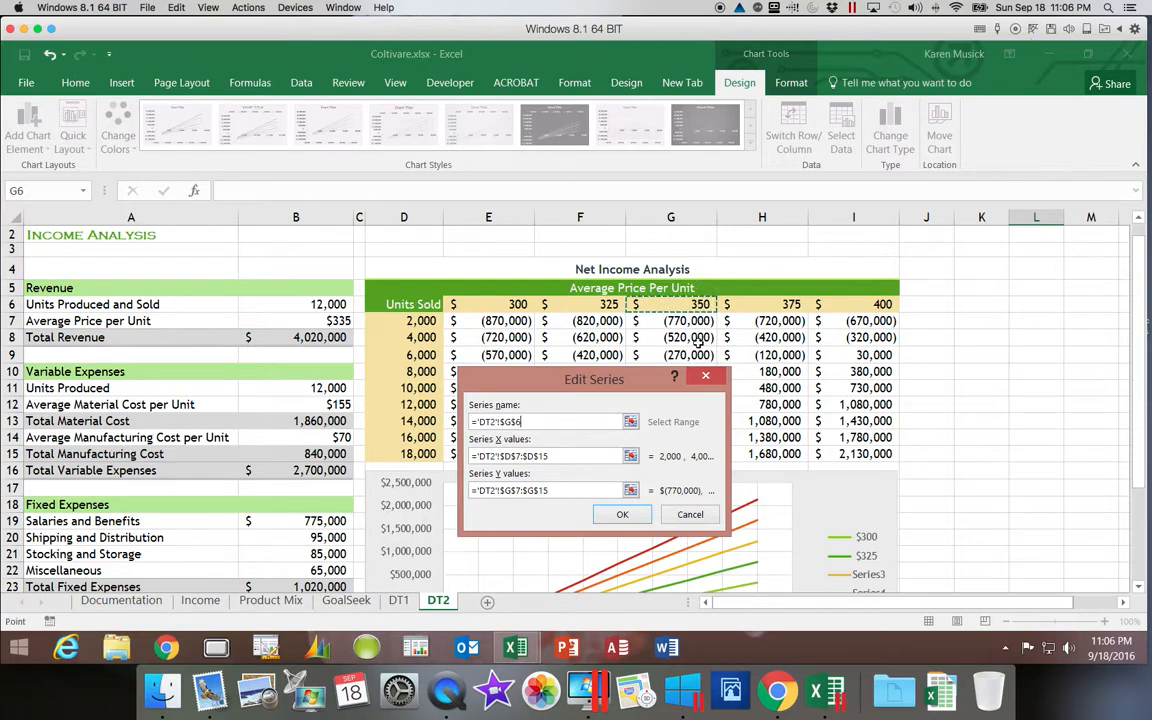
click(622, 514)
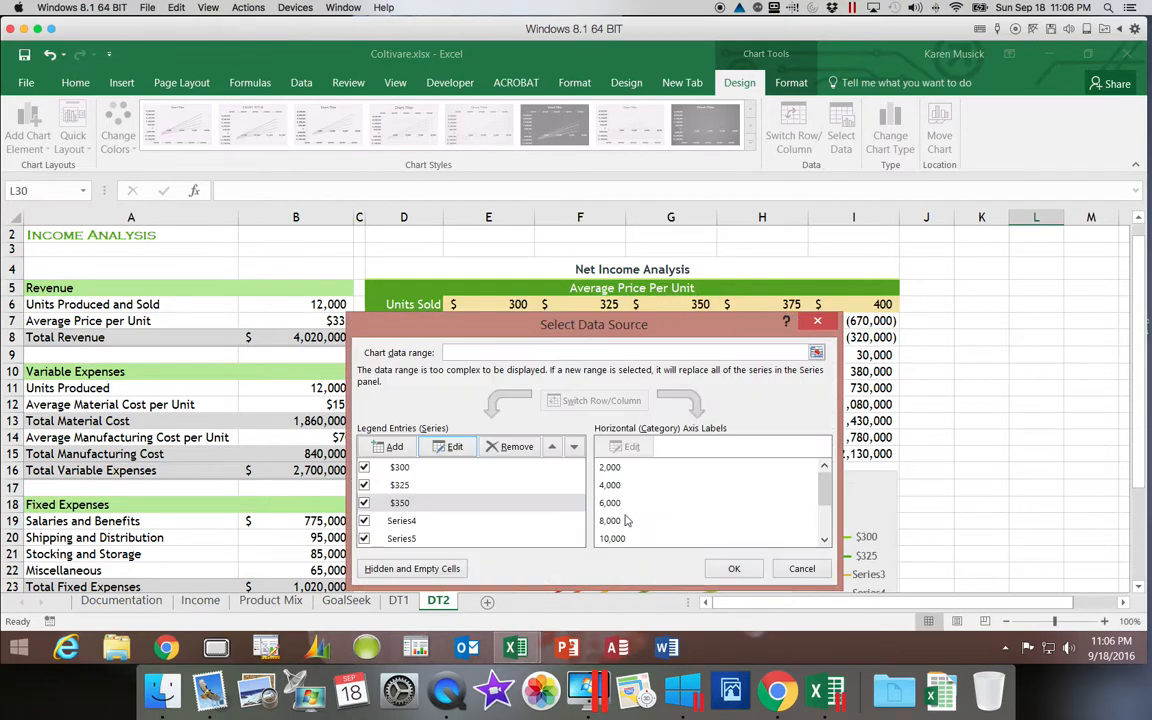
- Name Series4 from cell H6 and Series5 from cell I6, and apply the data source changes
click(425, 518)
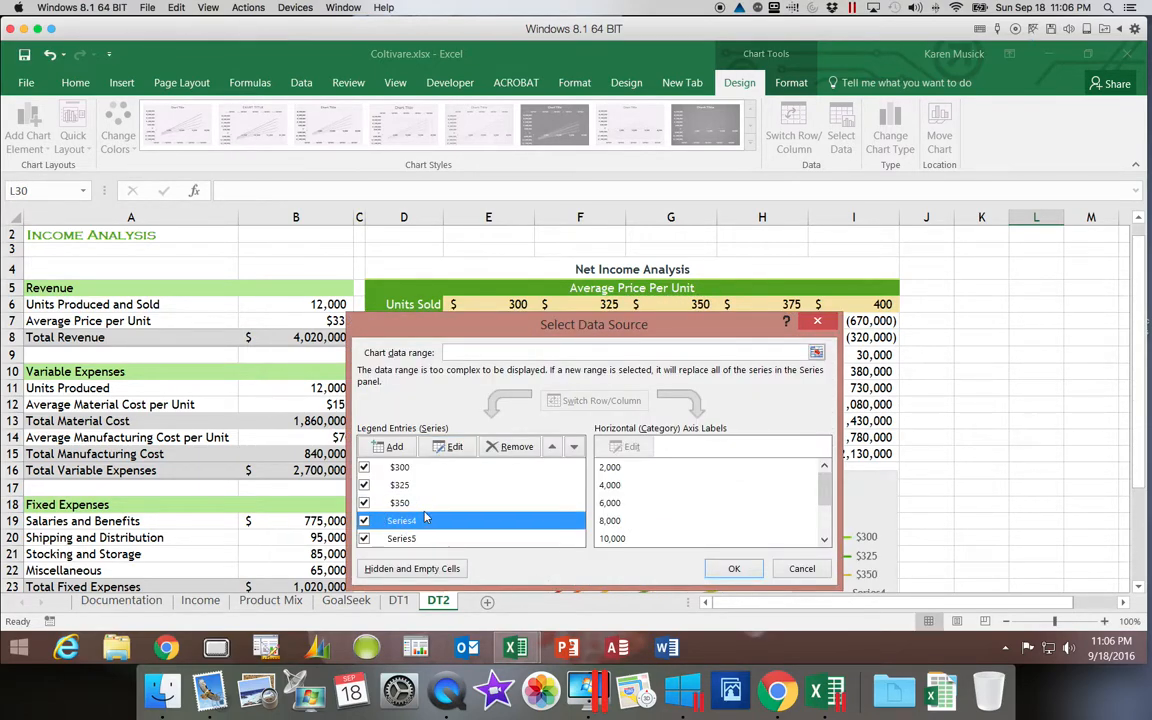
click(454, 447)
click(775, 304)
click(620, 516)
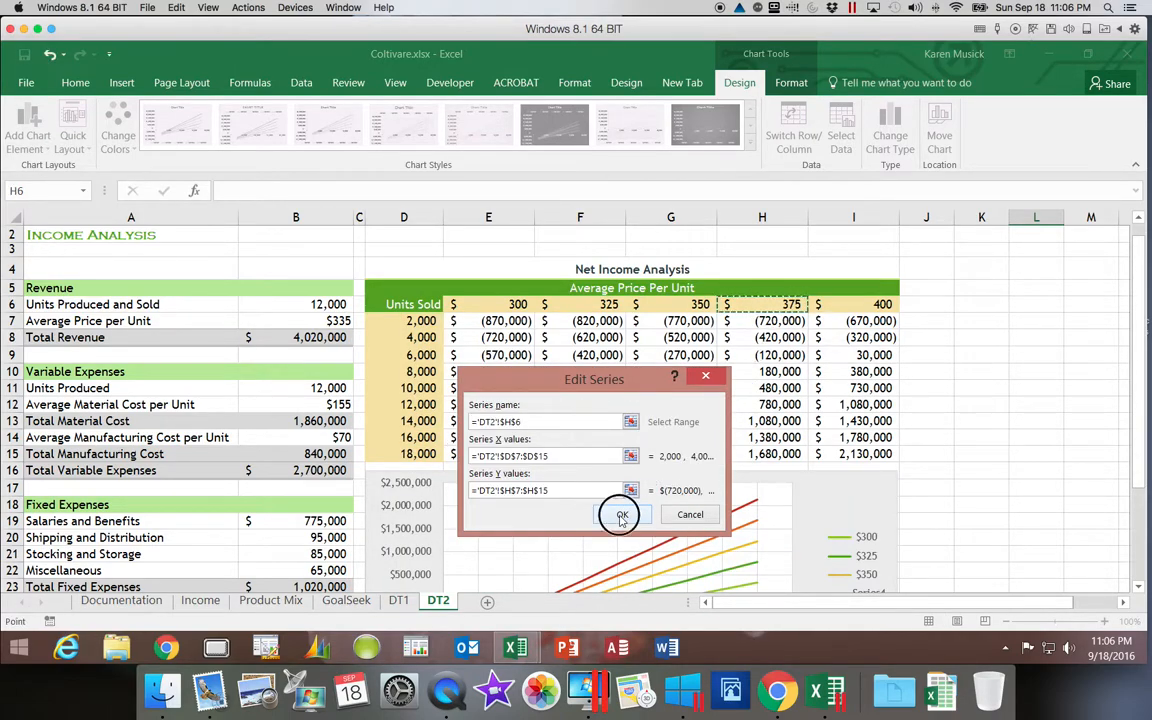
click(443, 541)
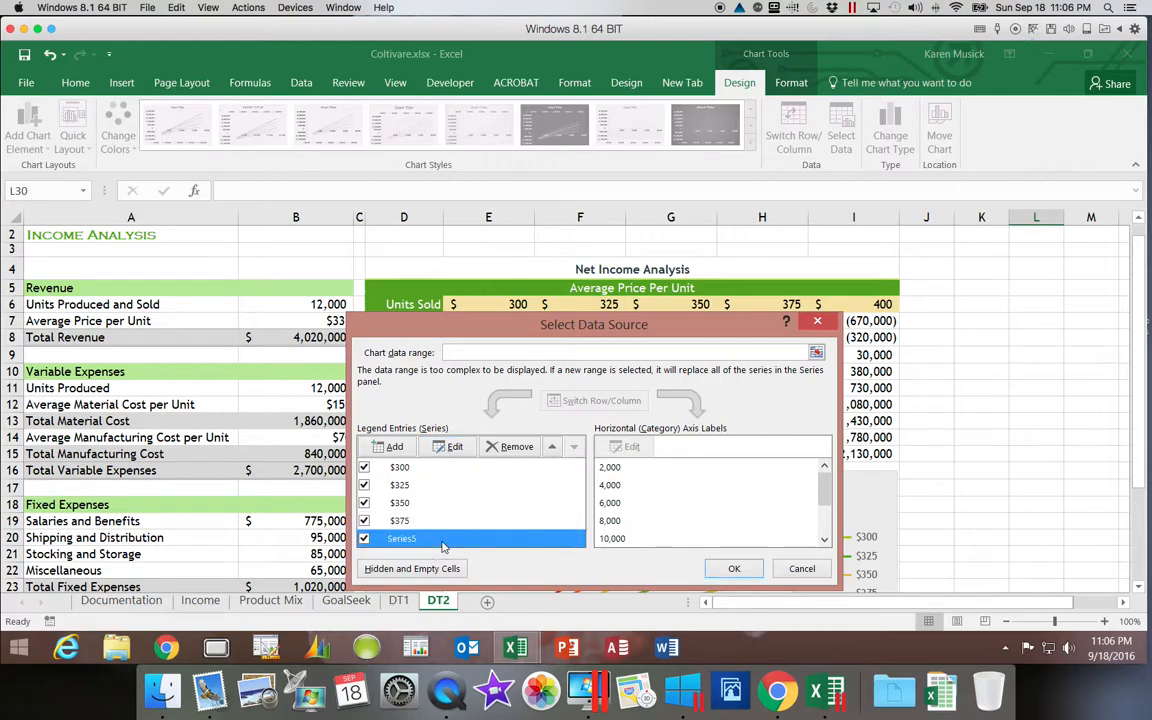
click(455, 447)
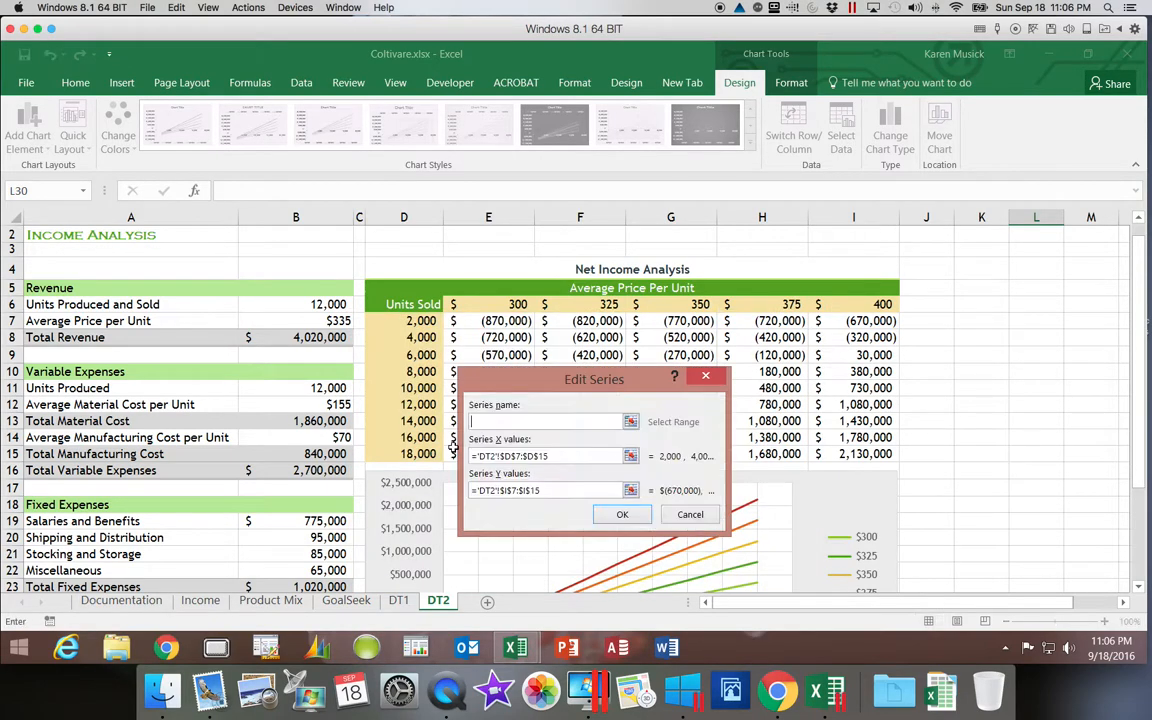
click(880, 306)
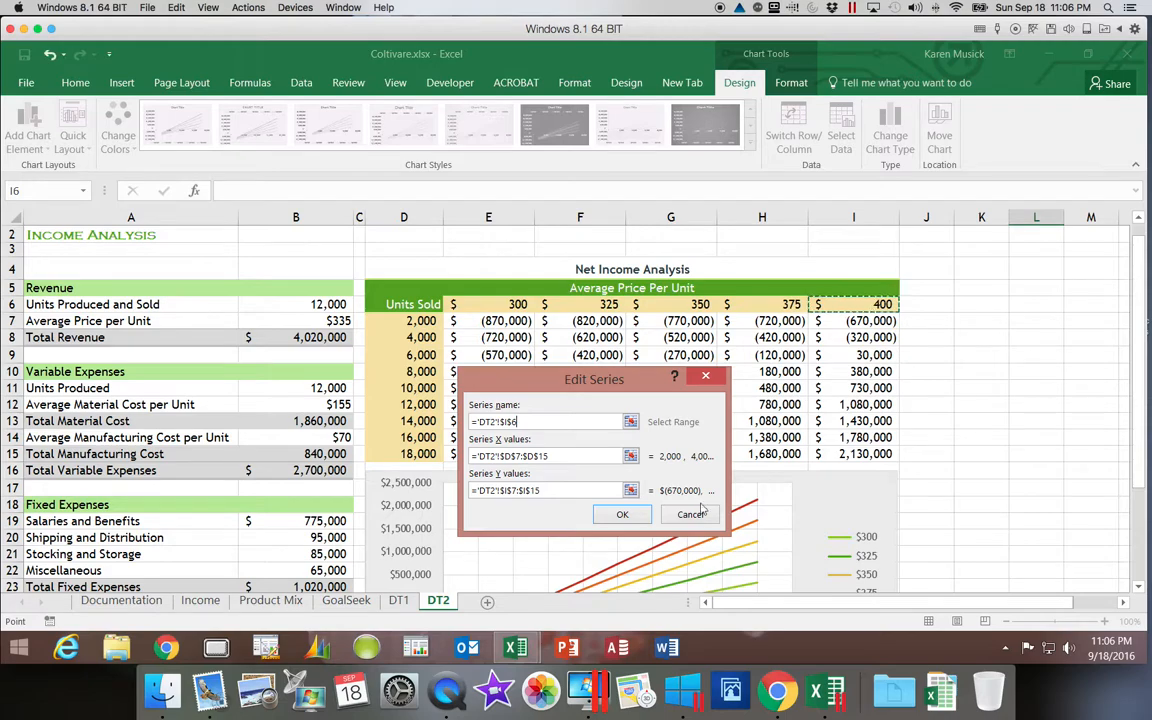
click(622, 516)
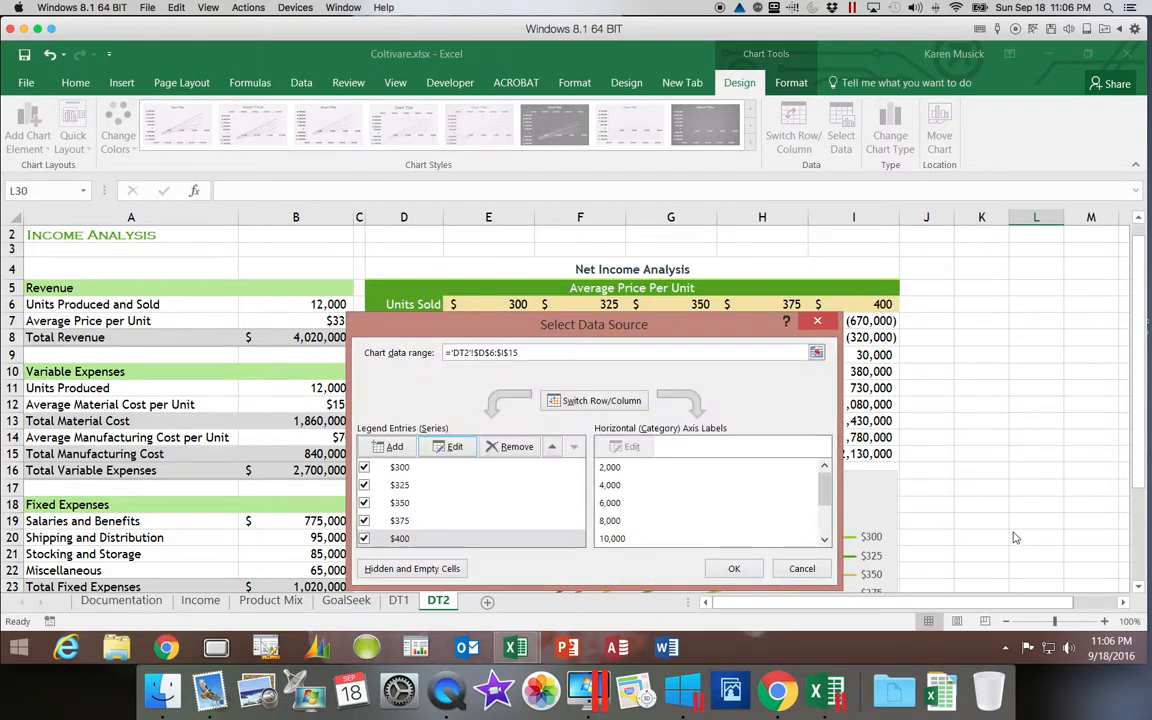
click(728, 577)
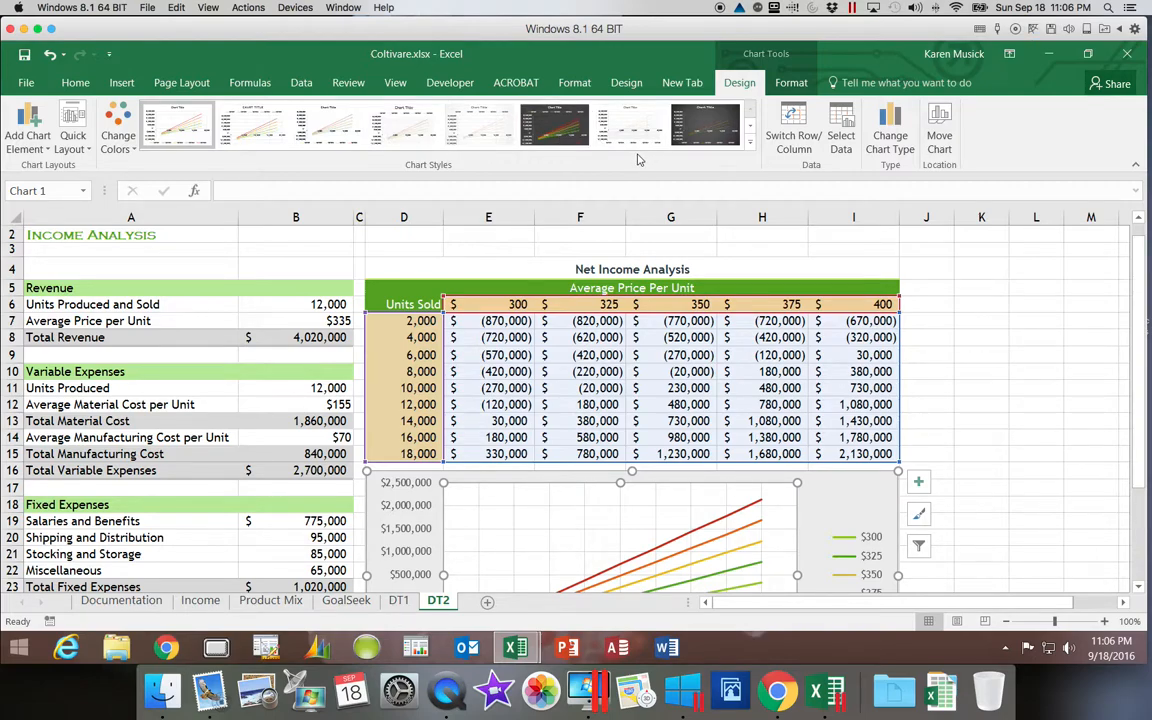
- Change the chart's colors to the monochromatic green palette Color 13, running from light to dark
click(116, 150)
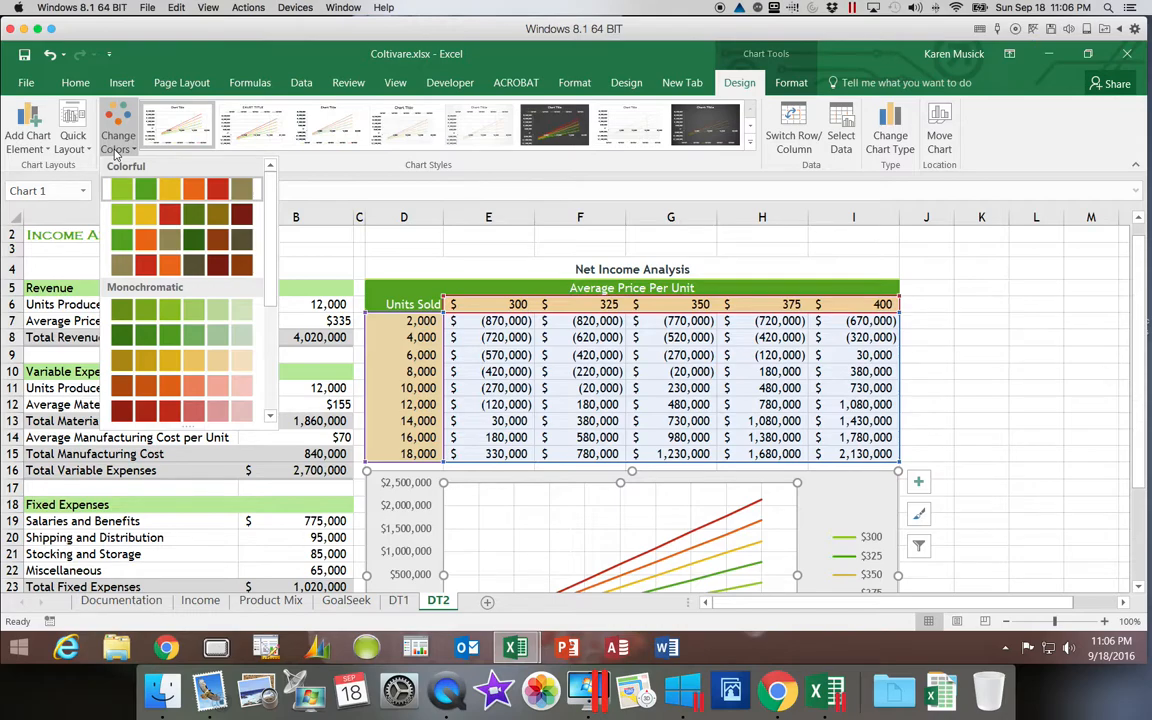
drag(267, 255, 260, 301)
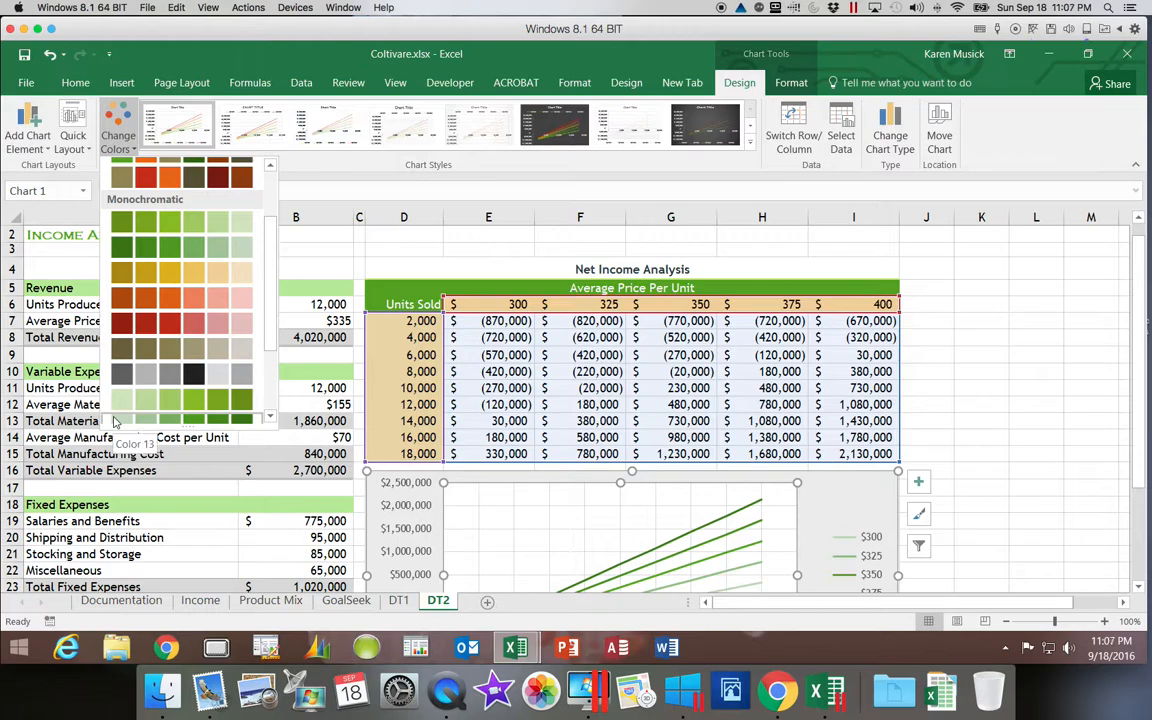
click(114, 421)
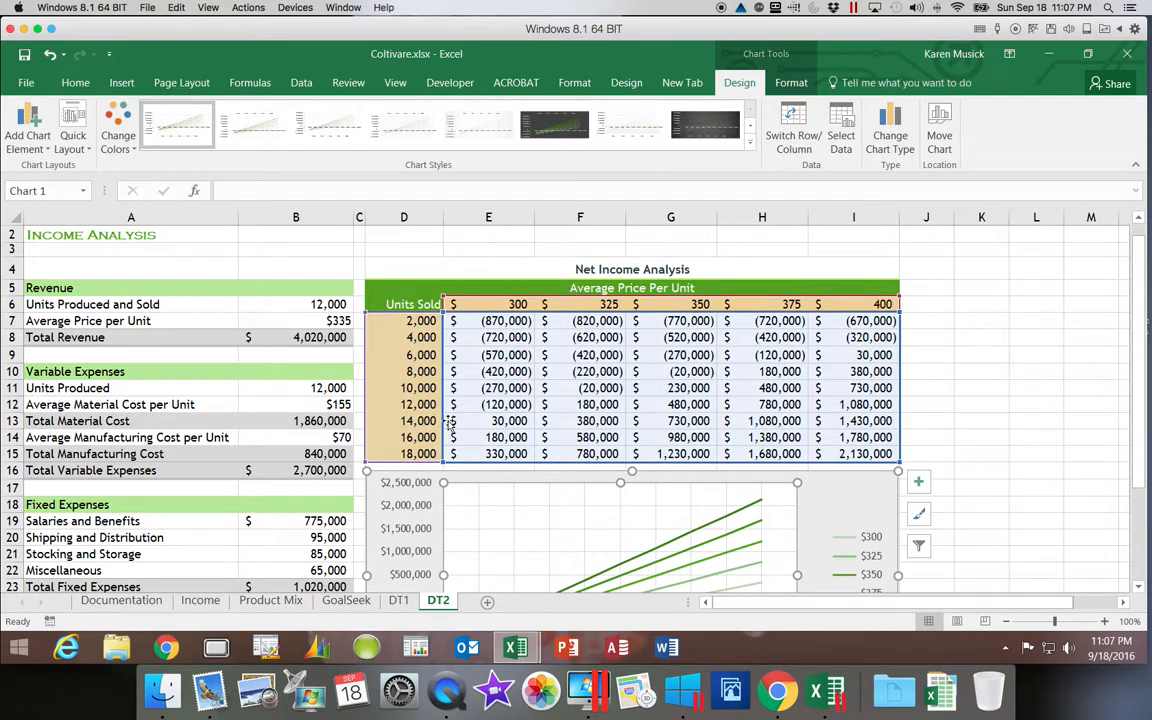
- Deselect the finished chart and save the workbook
drag(1140, 428, 1136, 478)
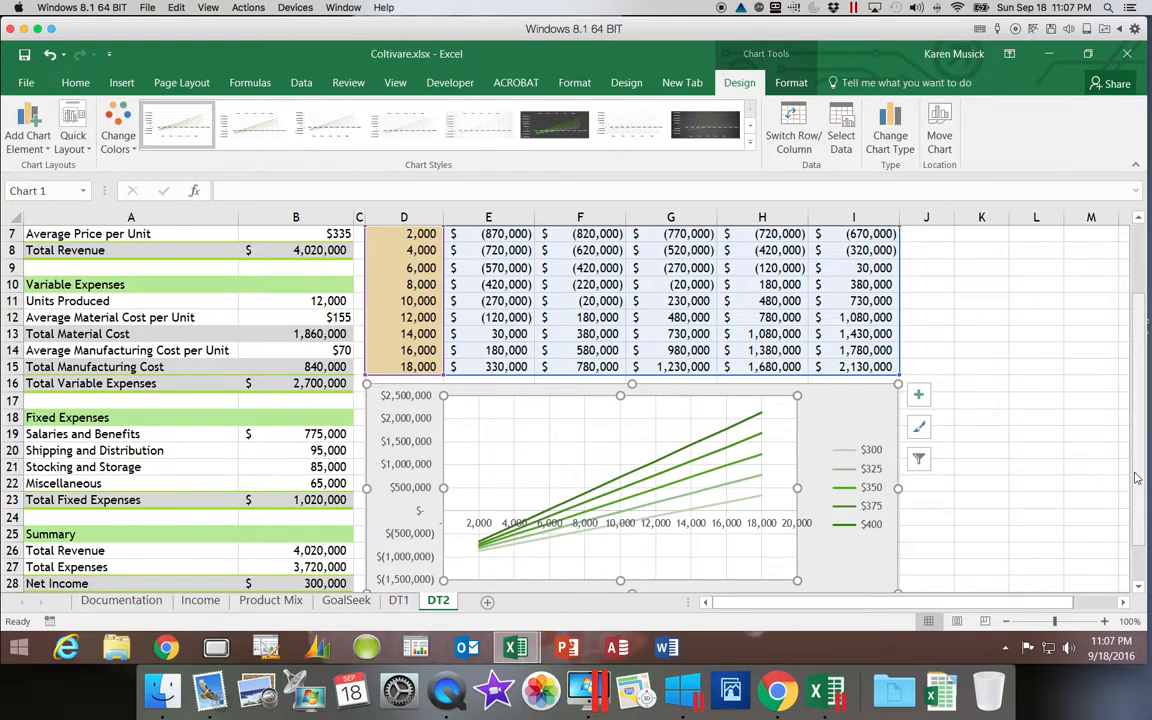
click(983, 300)
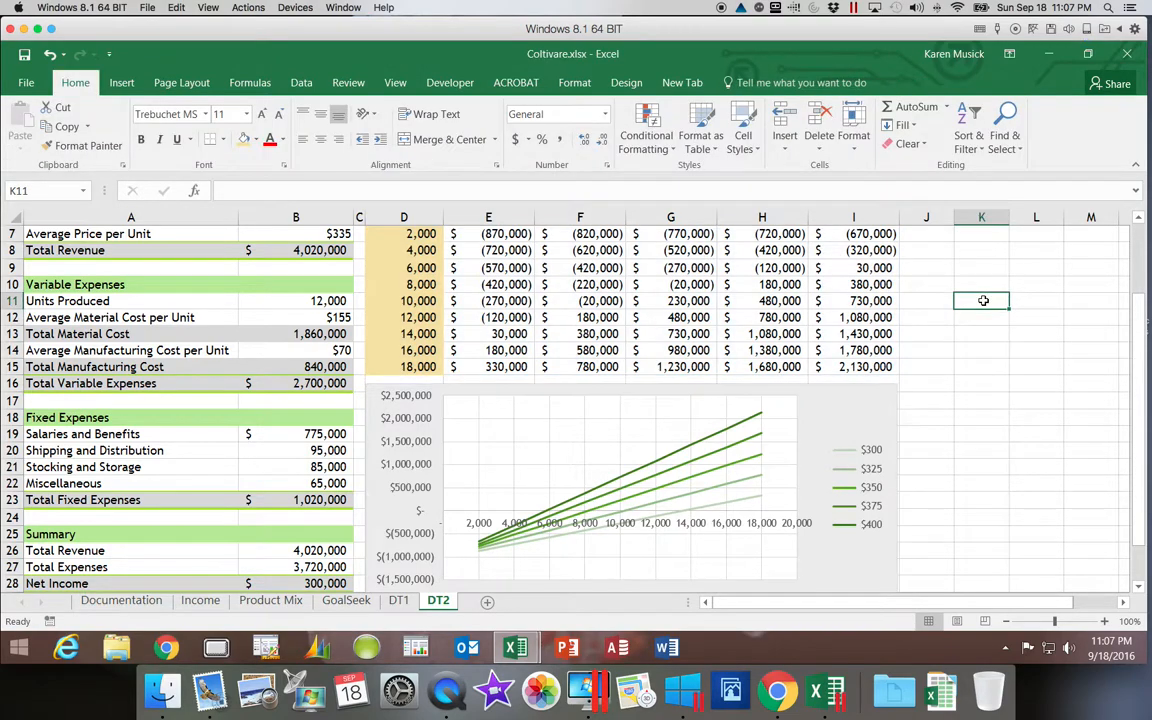
click(24, 53)
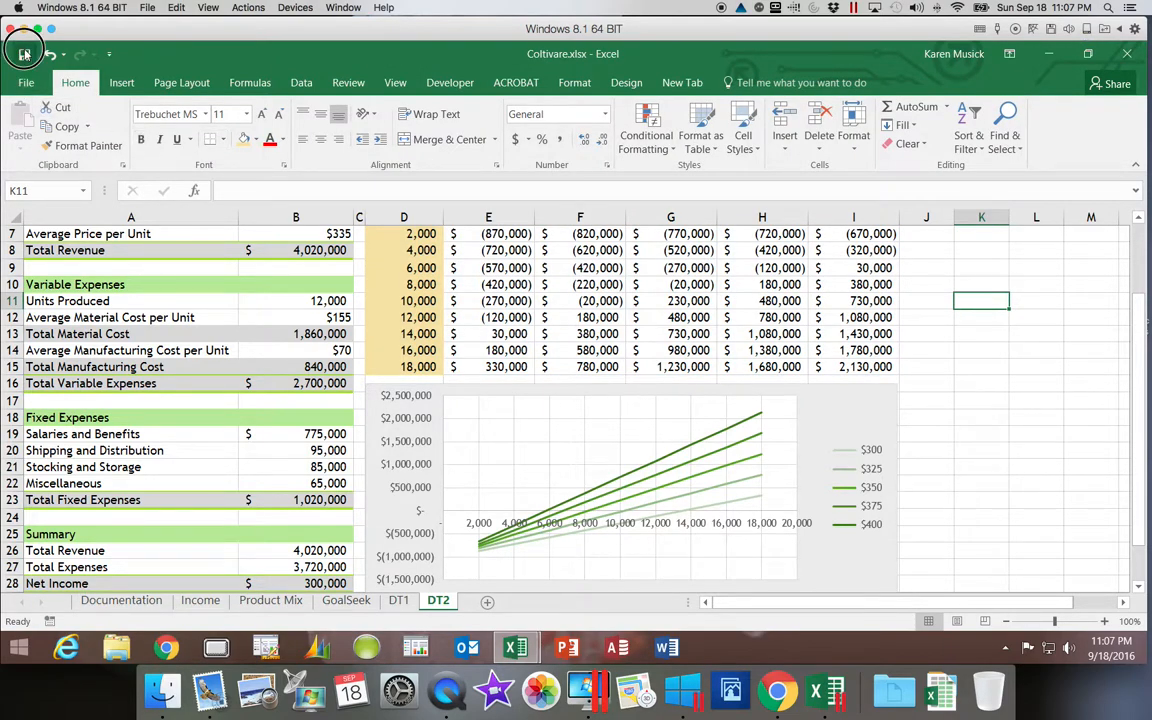